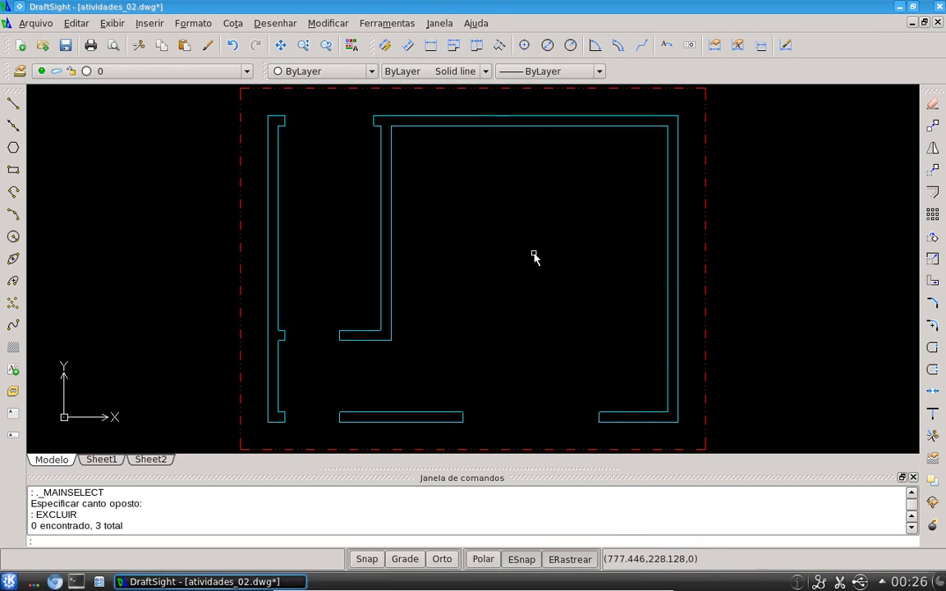
Insert the porta80 block from Documents with position specified on screen, placing it in the lower-left doorway
{"action": "middle_click_drag", "start_coordinate": [530, 262], "coordinate": [538, 254]}
{"action": "scroll", "coordinate": [539, 254], "scroll_direction": "down", "scroll_amount": 1}
{"action": "middle_click_drag", "start_coordinate": [609, 237], "coordinate": [586, 236]}
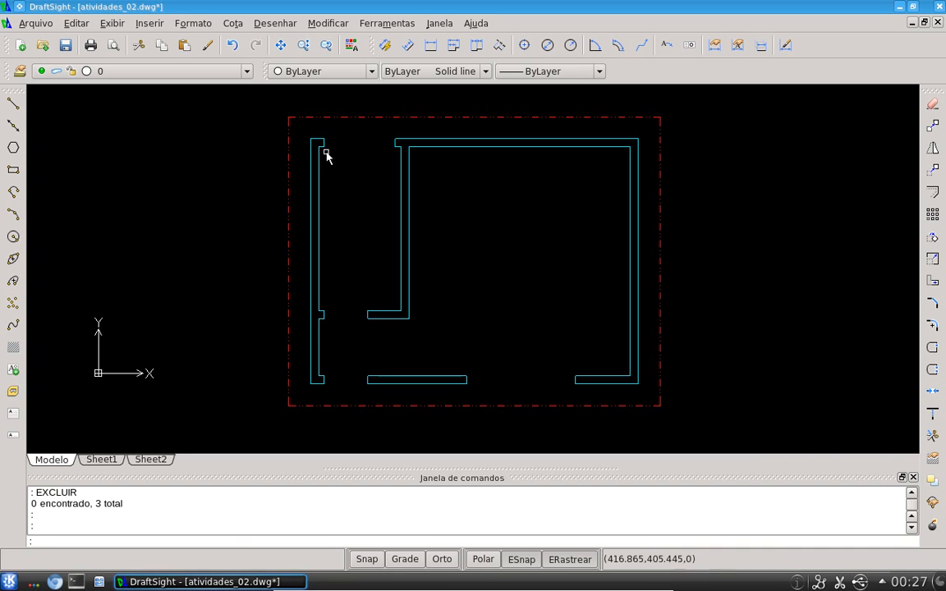
{"action": "left_click", "coordinate": [163, 23]}
{"action": "left_click", "coordinate": [160, 40]}
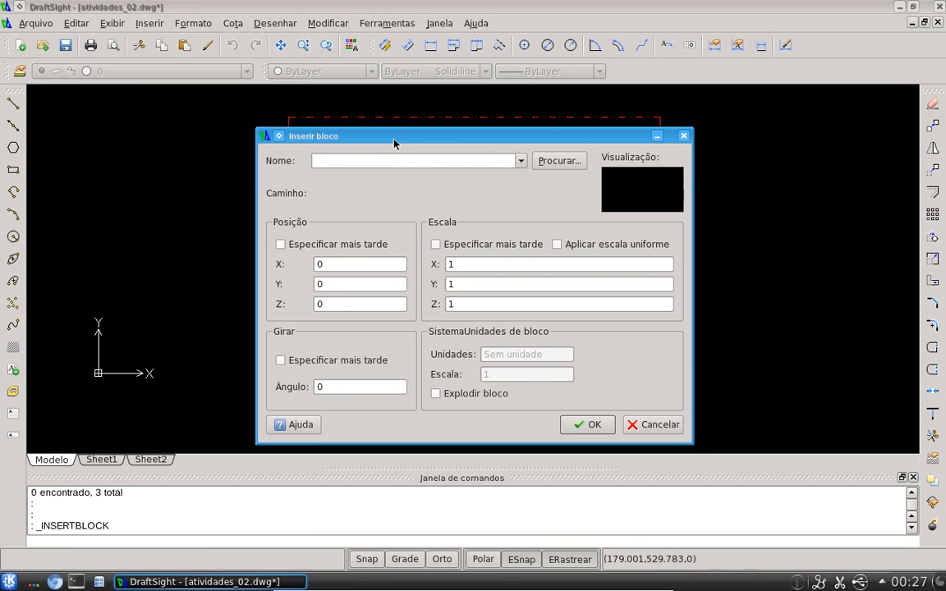
{"action": "left_click", "coordinate": [520, 163]}
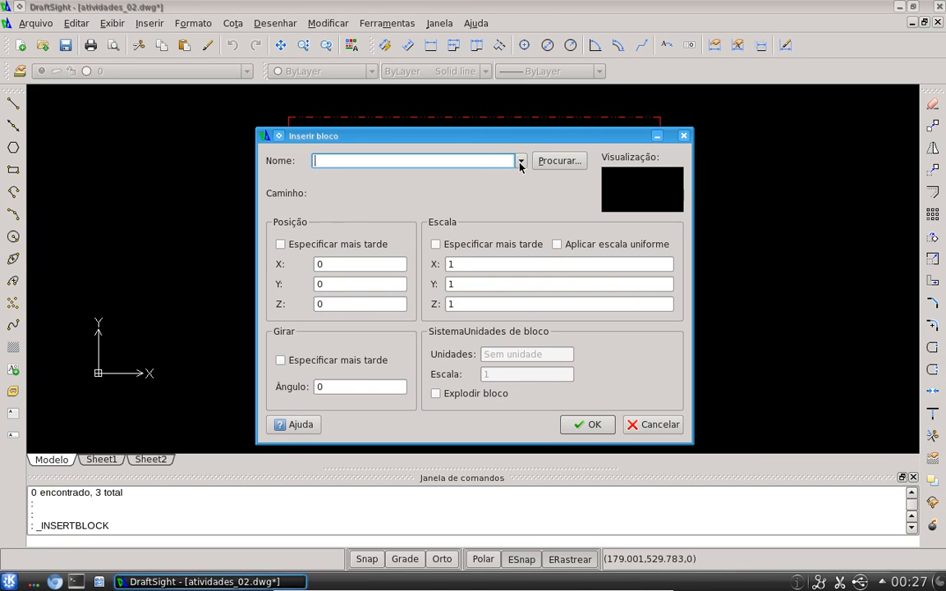
{"action": "left_click", "coordinate": [556, 162]}
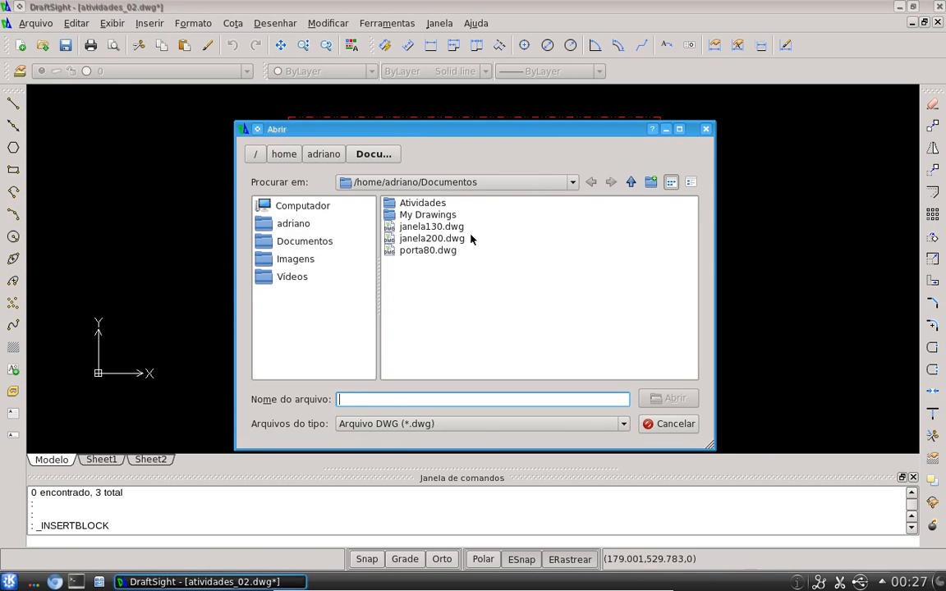
{"action": "double_click", "coordinate": [443, 251]}
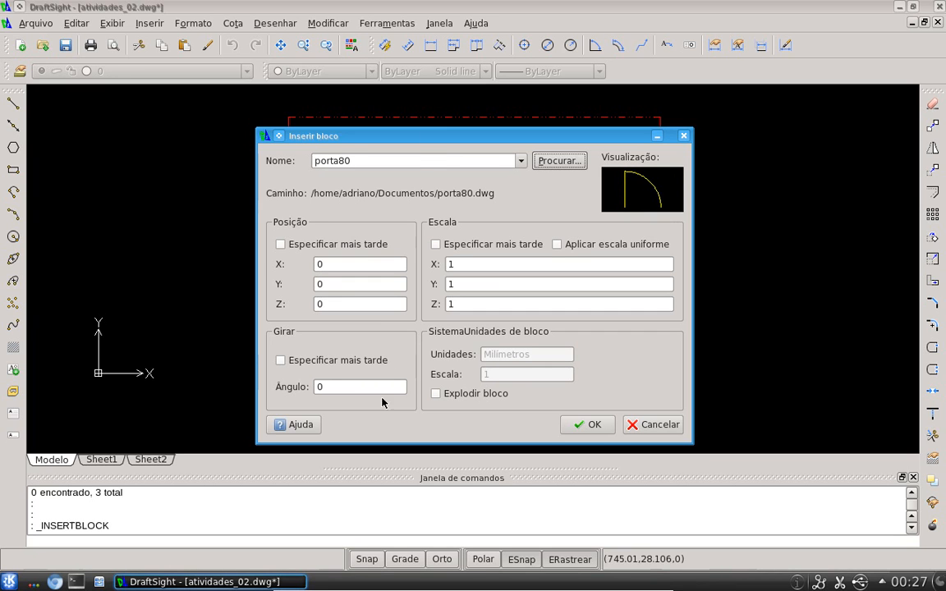
{"action": "left_click", "coordinate": [308, 252]}
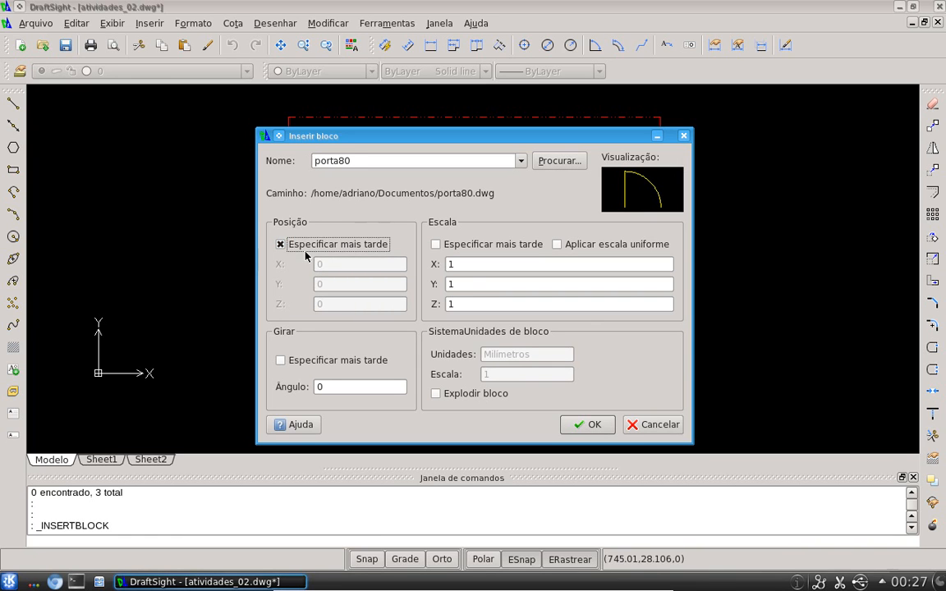
{"action": "left_click", "coordinate": [587, 424]}
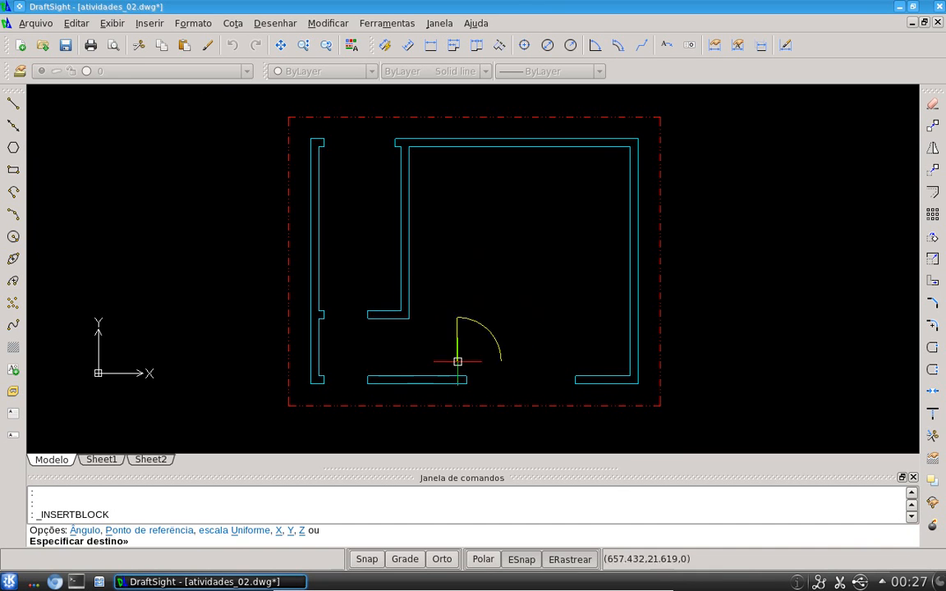
{"action": "left_click", "coordinate": [325, 374]}
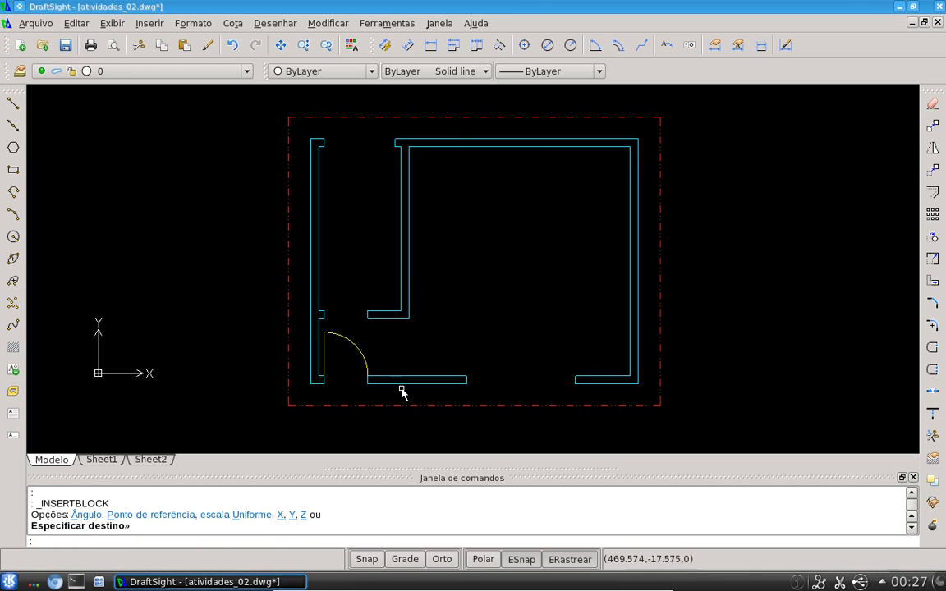
Insert the janela200 block from Documents into the opening in the bottom wall of the plan
{"action": "scroll", "coordinate": [302, 382], "scroll_direction": "up", "scroll_amount": 1}
{"action": "scroll", "coordinate": [372, 371], "scroll_direction": "up", "scroll_amount": 2}
{"action": "scroll", "coordinate": [468, 343], "scroll_direction": "down", "scroll_amount": 1}
{"action": "scroll", "coordinate": [618, 288], "scroll_direction": "down", "scroll_amount": 1}
{"action": "scroll", "coordinate": [543, 283], "scroll_direction": "down", "scroll_amount": 1}
{"action": "left_click", "coordinate": [160, 29]}
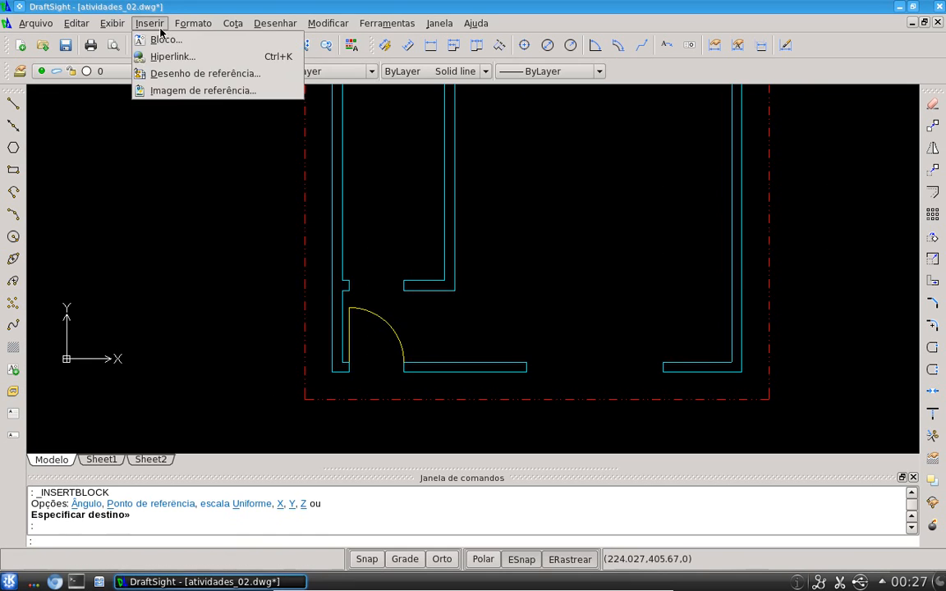
{"action": "left_click", "coordinate": [160, 41]}
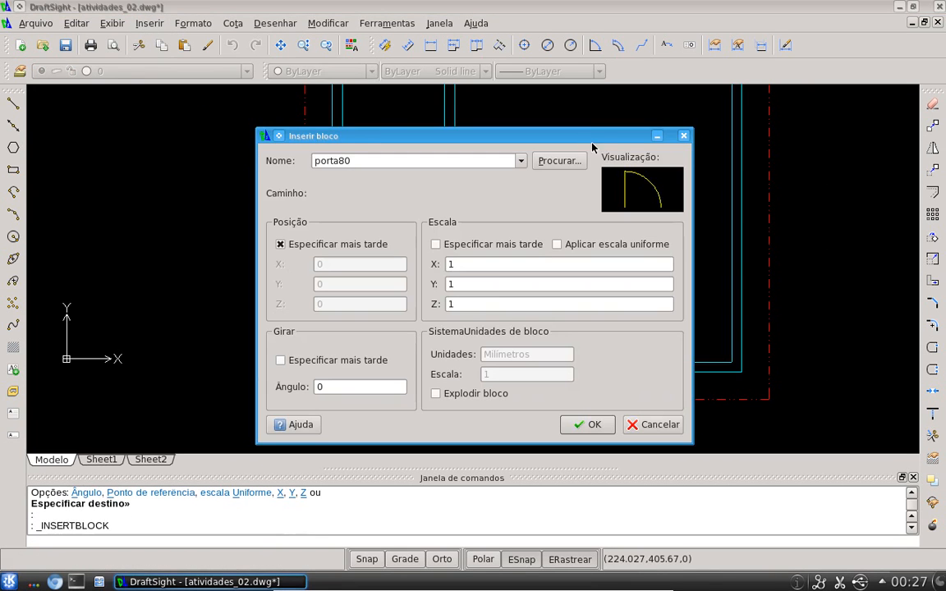
{"action": "left_click", "coordinate": [561, 161]}
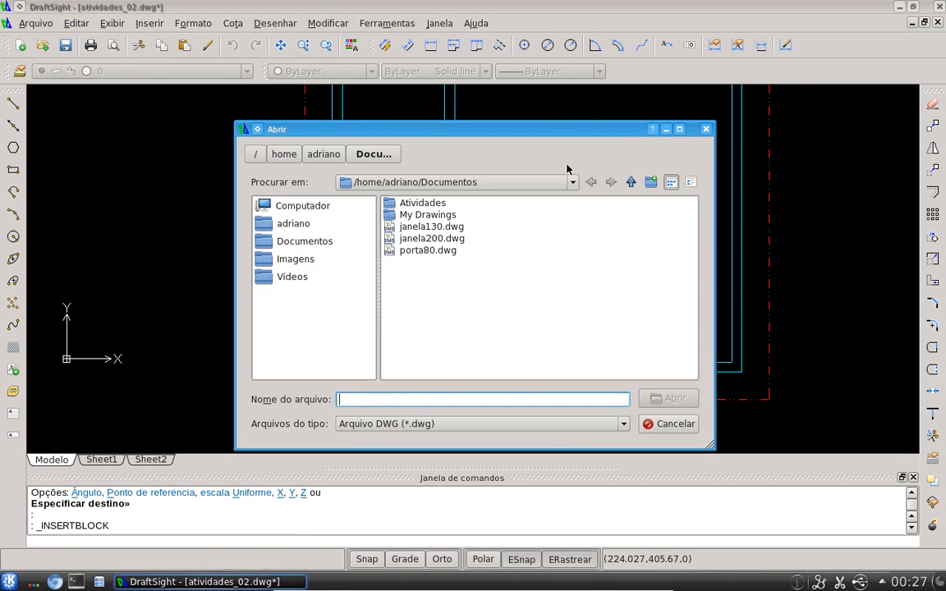
{"action": "double_click", "coordinate": [433, 238]}
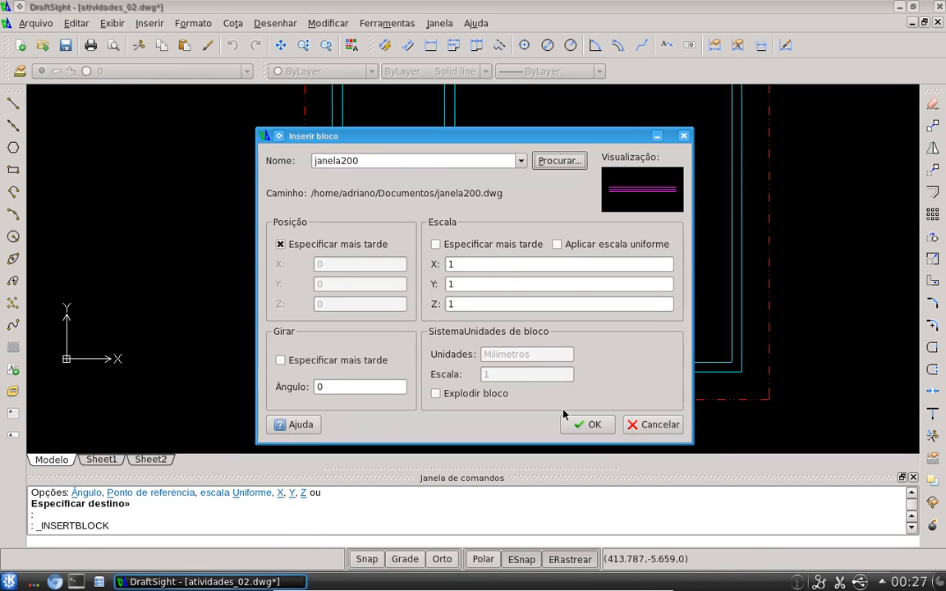
{"action": "left_click", "coordinate": [587, 424]}
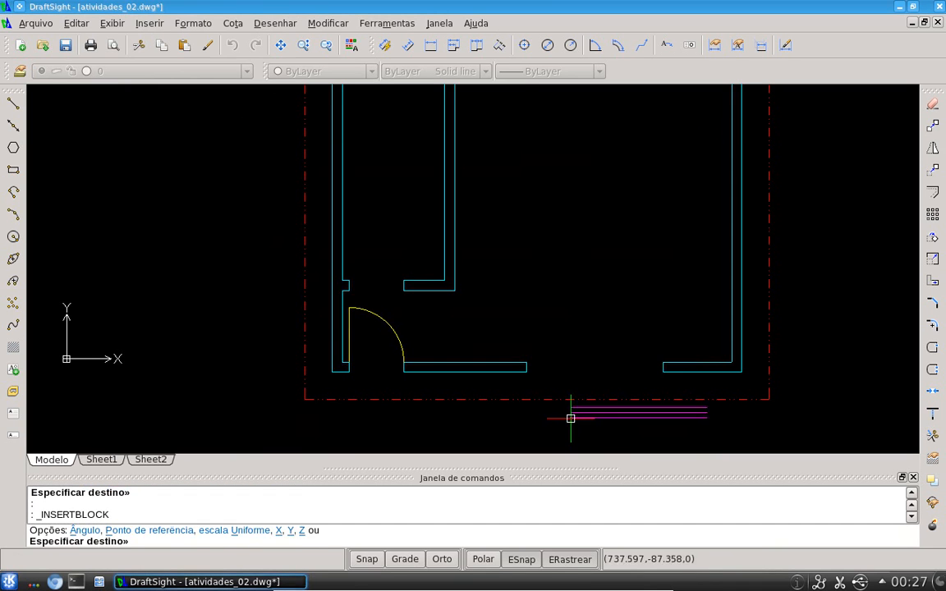
{"action": "left_click", "coordinate": [526, 368]}
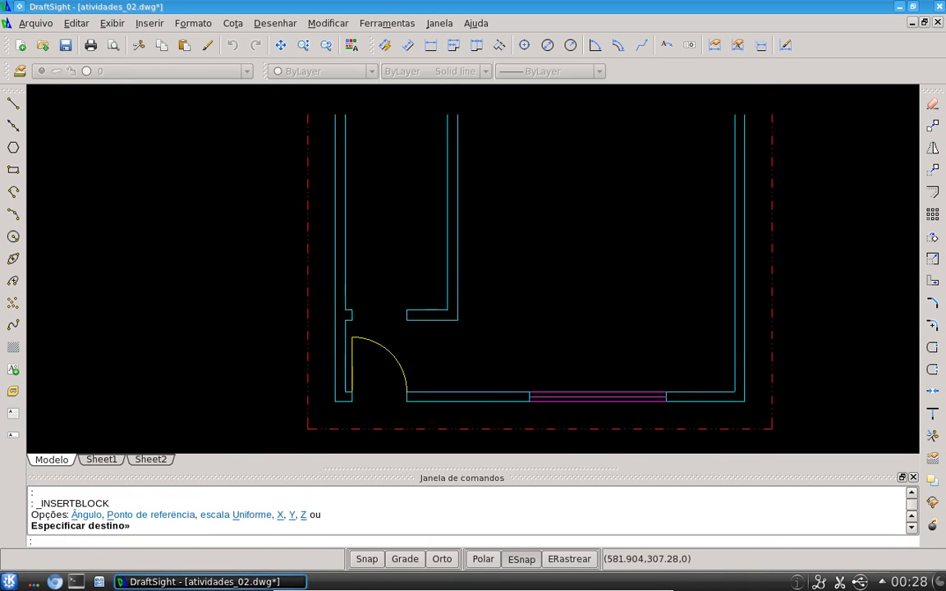
Insert the janela130 block from Documents into the opening in the top wall of the left room
{"action": "left_click", "coordinate": [149, 23]}
{"action": "left_click", "coordinate": [157, 38]}
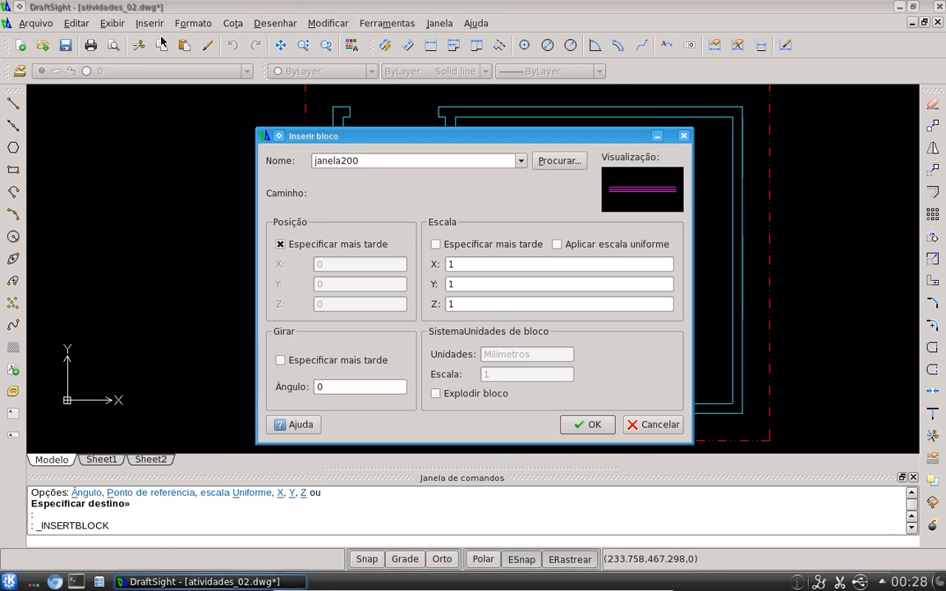
{"action": "left_click", "coordinate": [555, 159]}
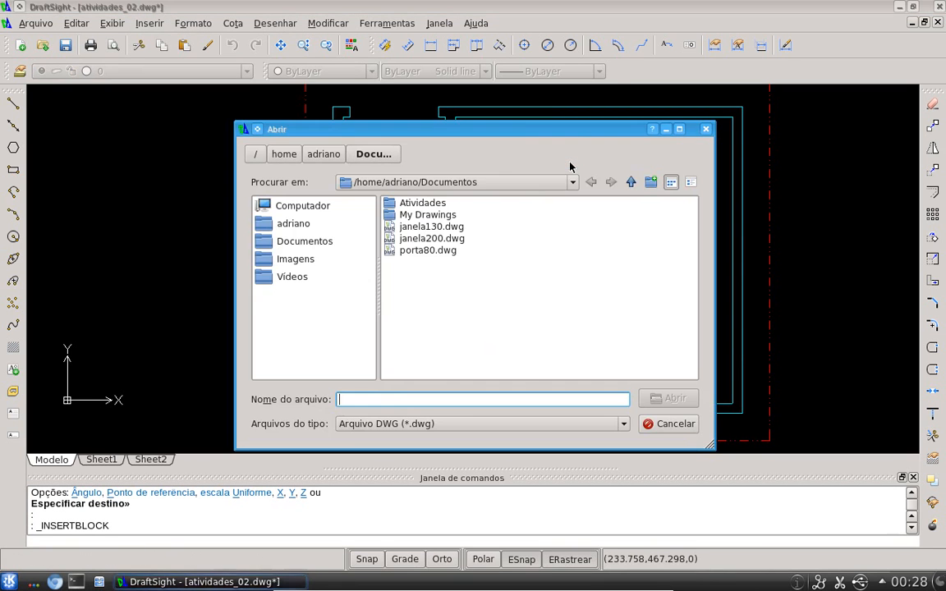
{"action": "double_click", "coordinate": [429, 227]}
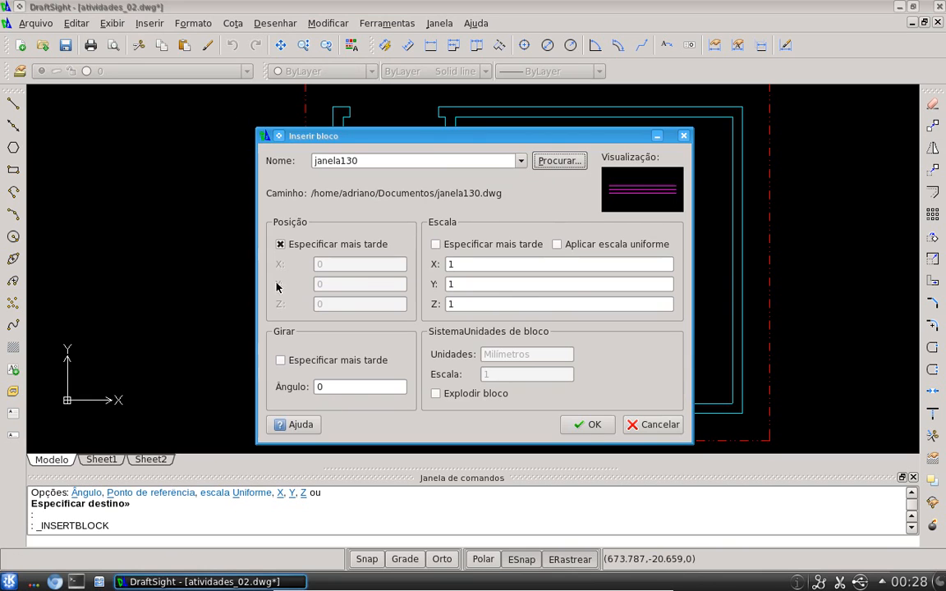
{"action": "left_click", "coordinate": [585, 424]}
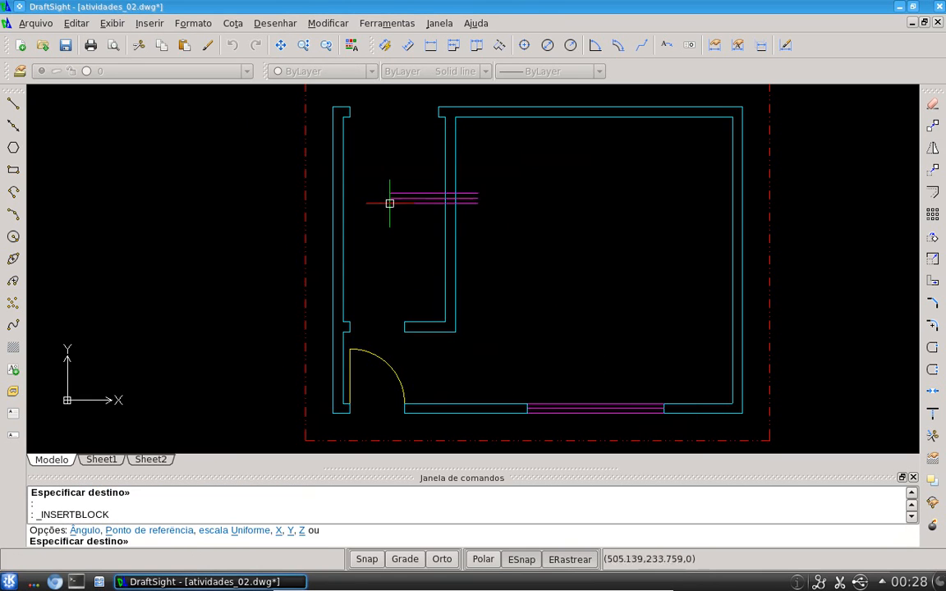
{"action": "left_click", "coordinate": [349, 118]}
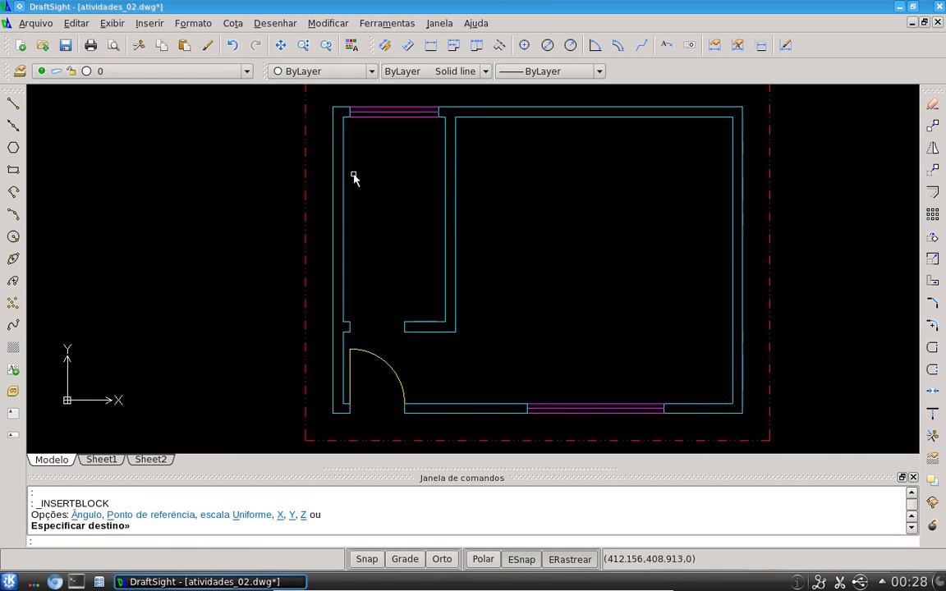
Insert another porta80 block into the doorway in the left wall above the first door
{"action": "middle_click_drag", "start_coordinate": [601, 284], "coordinate": [529, 286]}
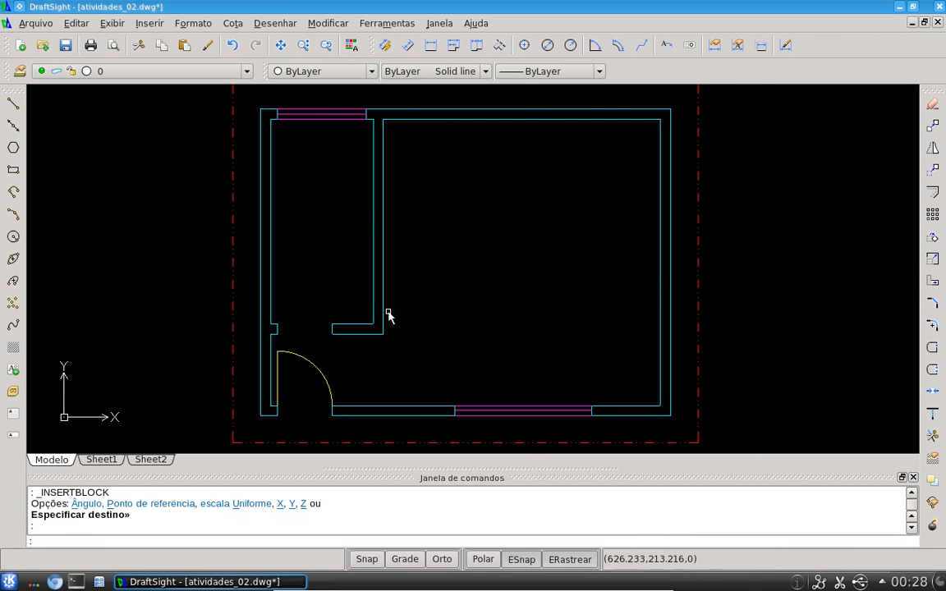
{"action": "scroll", "coordinate": [297, 341], "scroll_direction": "up", "scroll_amount": 2}
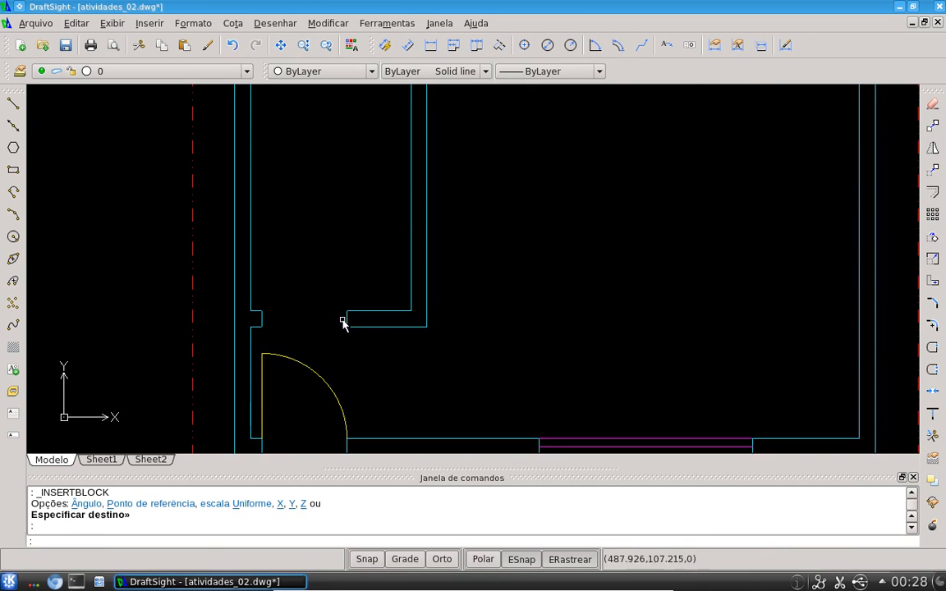
{"action": "left_click", "coordinate": [147, 23]}
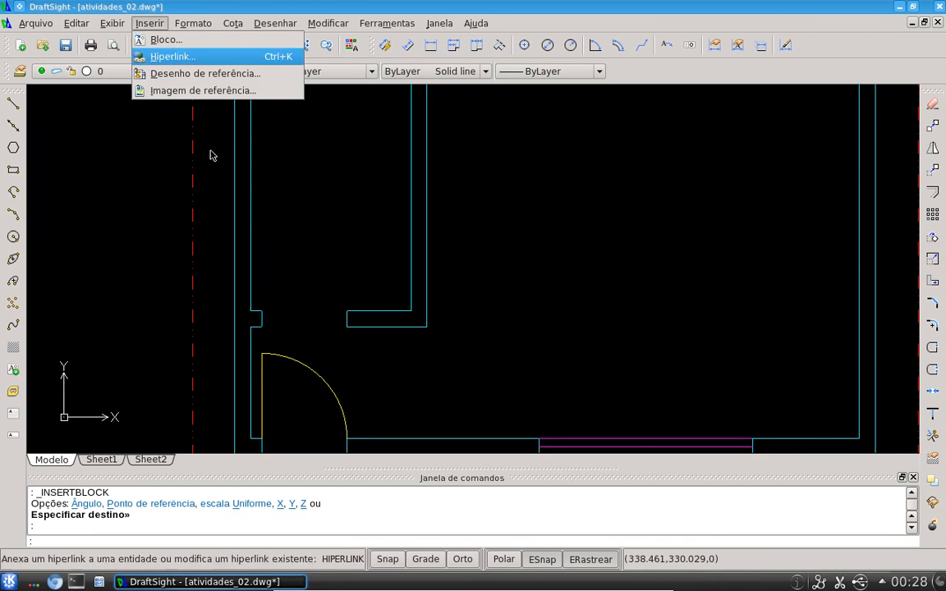
{"action": "key", "text": "Escape"}
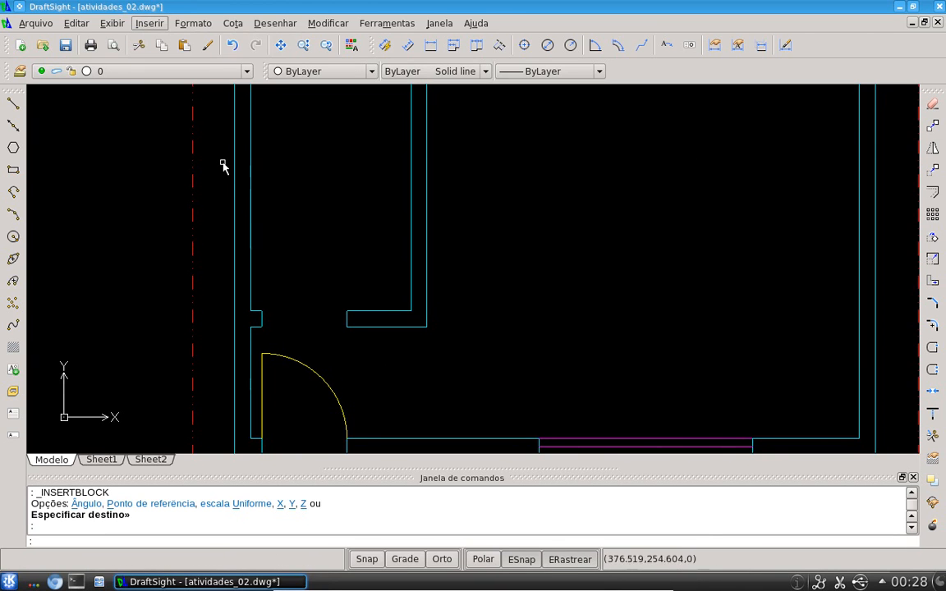
{"action": "key", "text": "Down"}
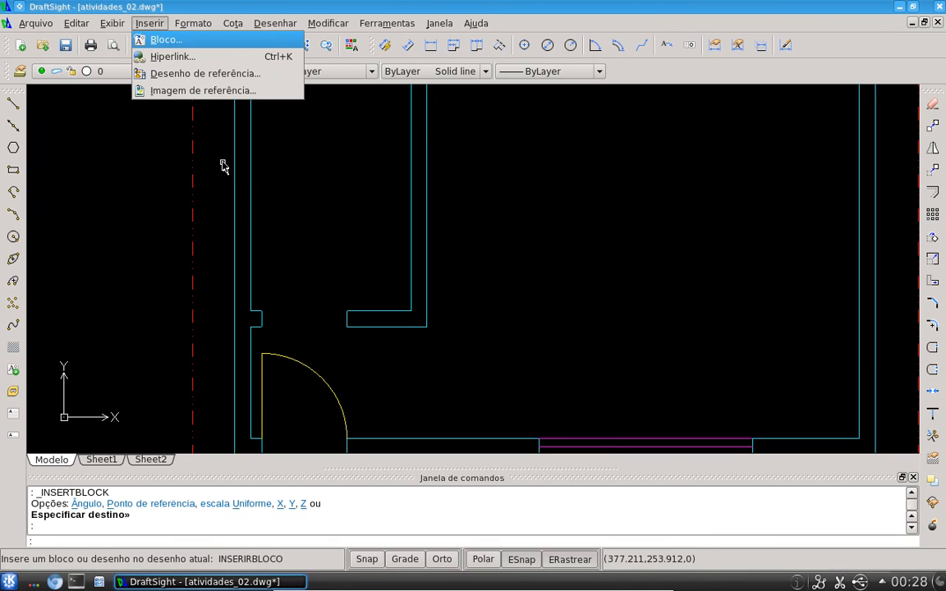
{"action": "key", "text": "Escape"}
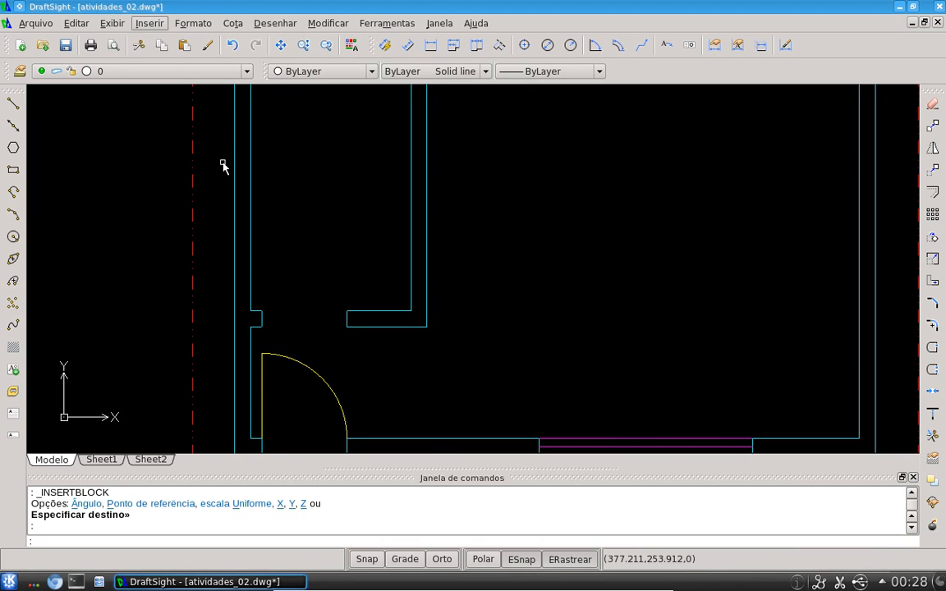
{"action": "key", "text": "Escape"}
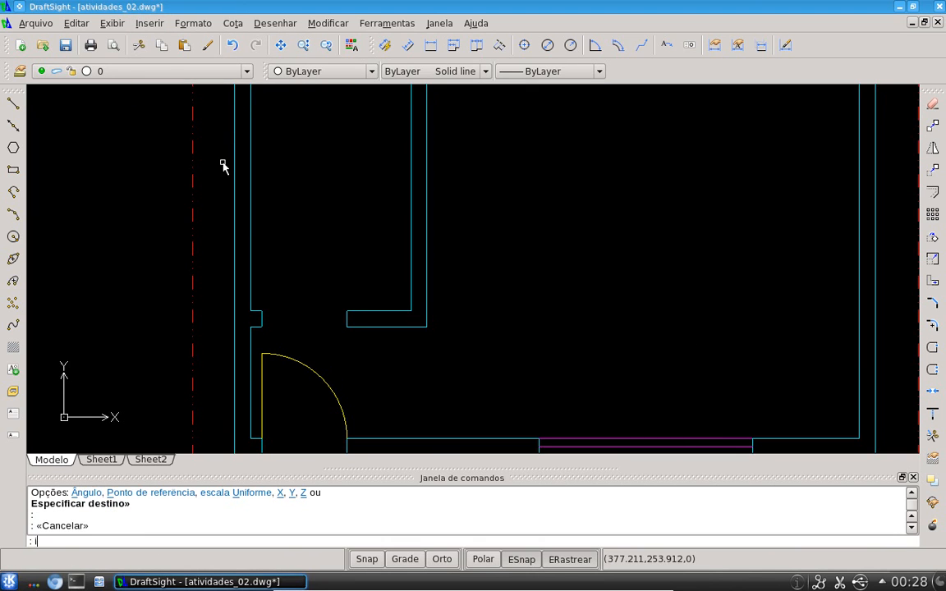
{"action": "type", "text": "i"}
{"action": "key", "text": "Return"}
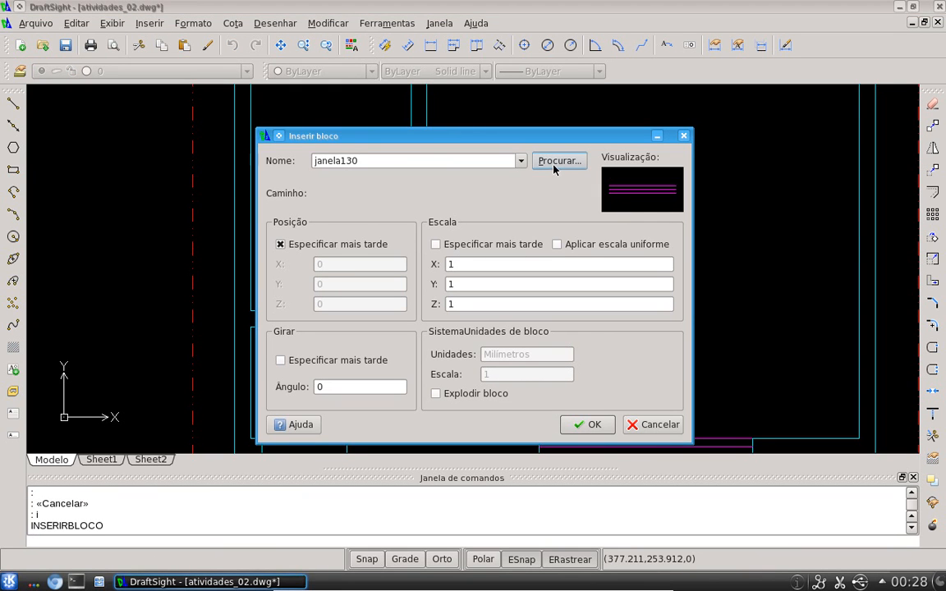
{"action": "left_click", "coordinate": [520, 161]}
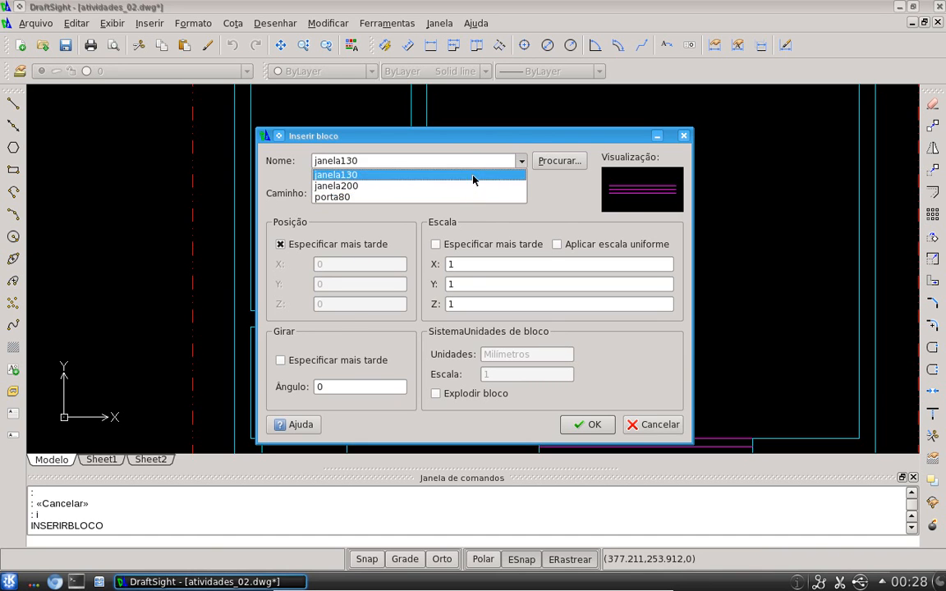
{"action": "left_click", "coordinate": [445, 198]}
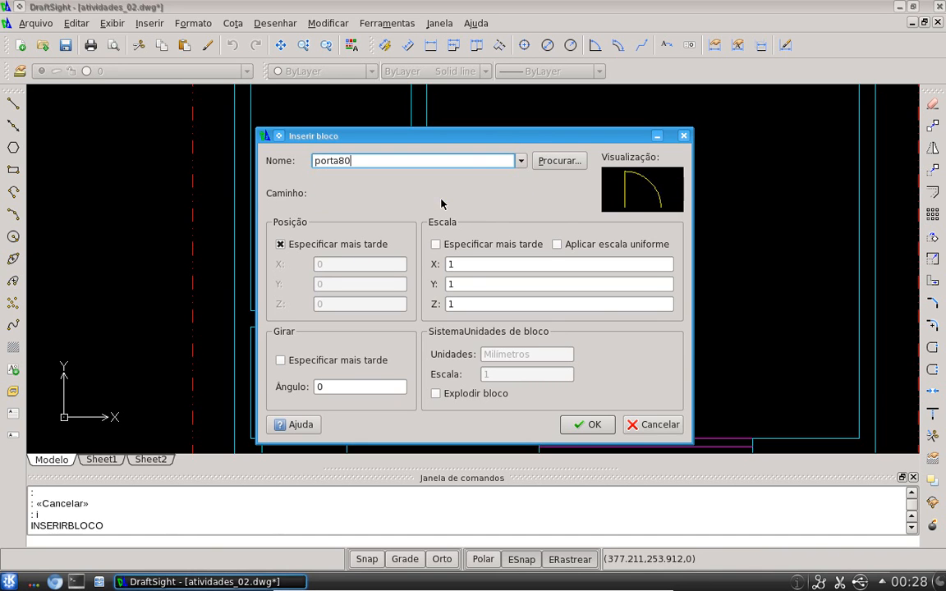
{"action": "left_click", "coordinate": [588, 424]}
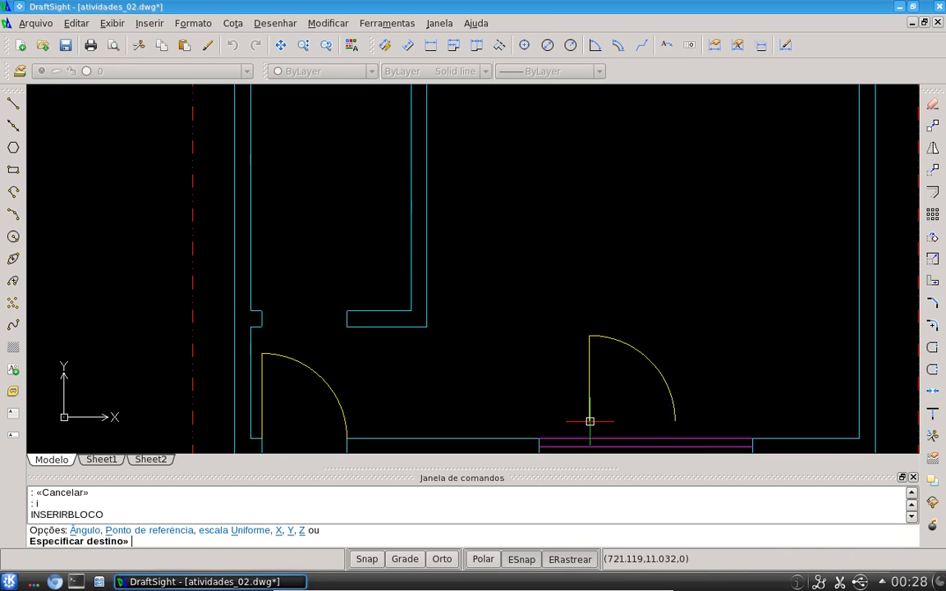
{"action": "left_click", "coordinate": [263, 311]}
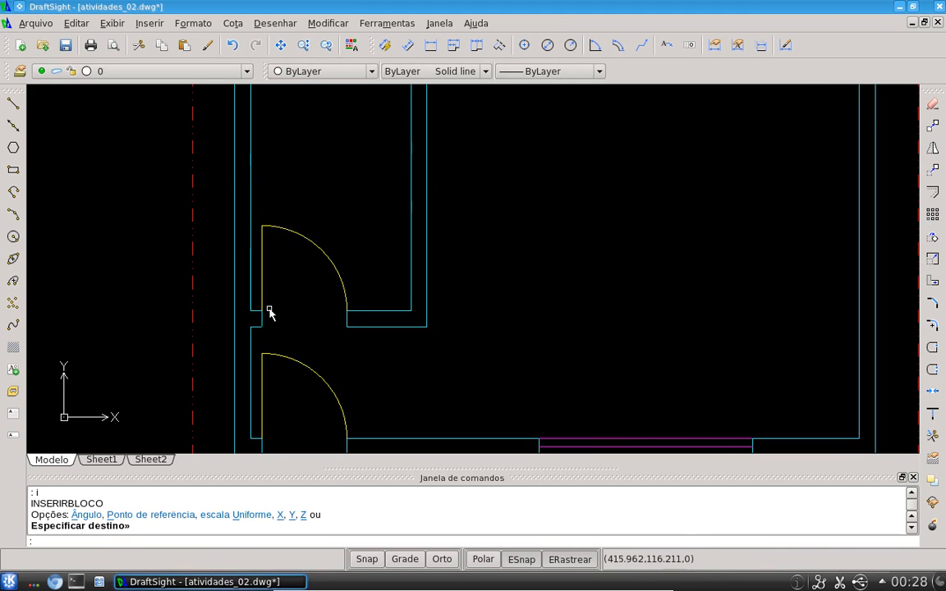
{"action": "scroll", "coordinate": [578, 295], "scroll_direction": "down", "scroll_amount": 2}
{"action": "key", "text": "Escape"}
{"action": "key", "text": "Escape"}
{"action": "key", "text": "Escape"}
{"action": "key", "text": "Escape"}
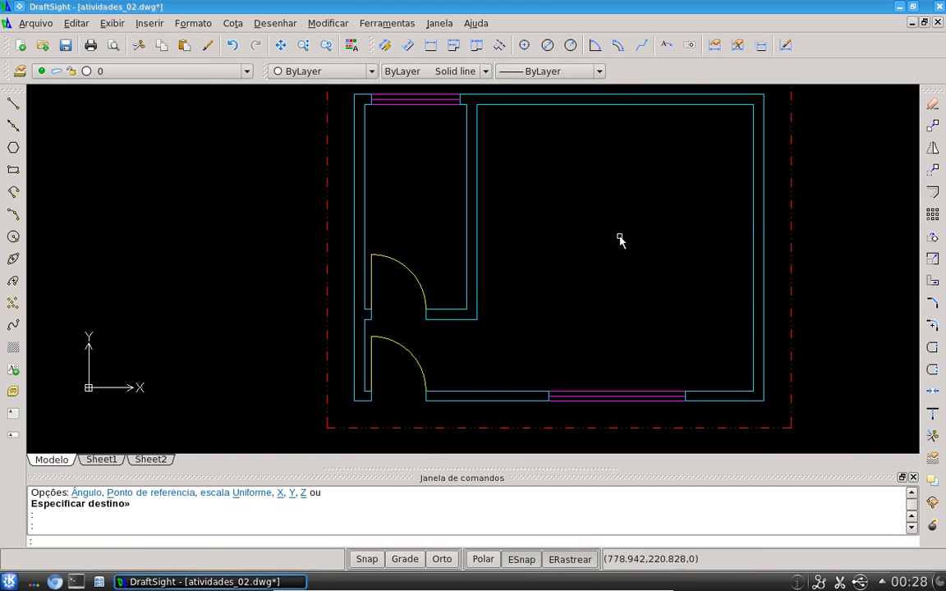
{"action": "middle_click", "coordinate": [615, 235]}
{"action": "middle_click", "coordinate": [615, 236]}
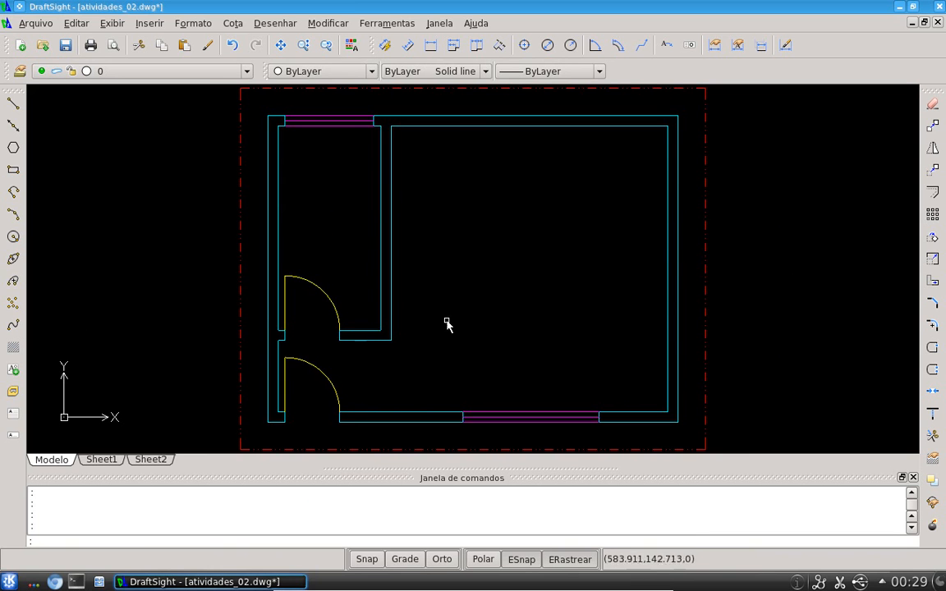
{"action": "middle_click_drag", "start_coordinate": [351, 145], "coordinate": [400, 269]}
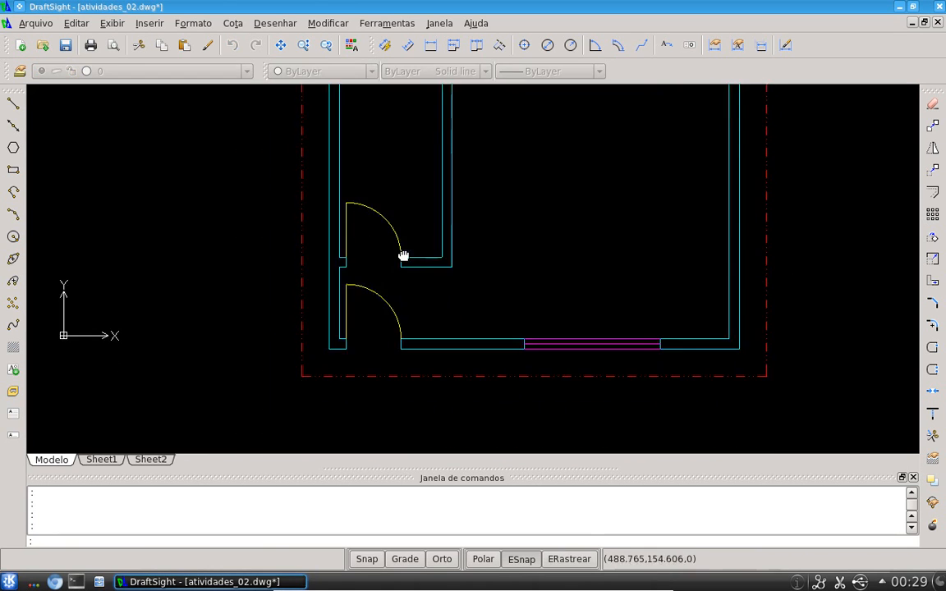
{"action": "scroll", "coordinate": [395, 253], "scroll_direction": "up", "scroll_amount": 2}
{"action": "key", "text": "Escape"}
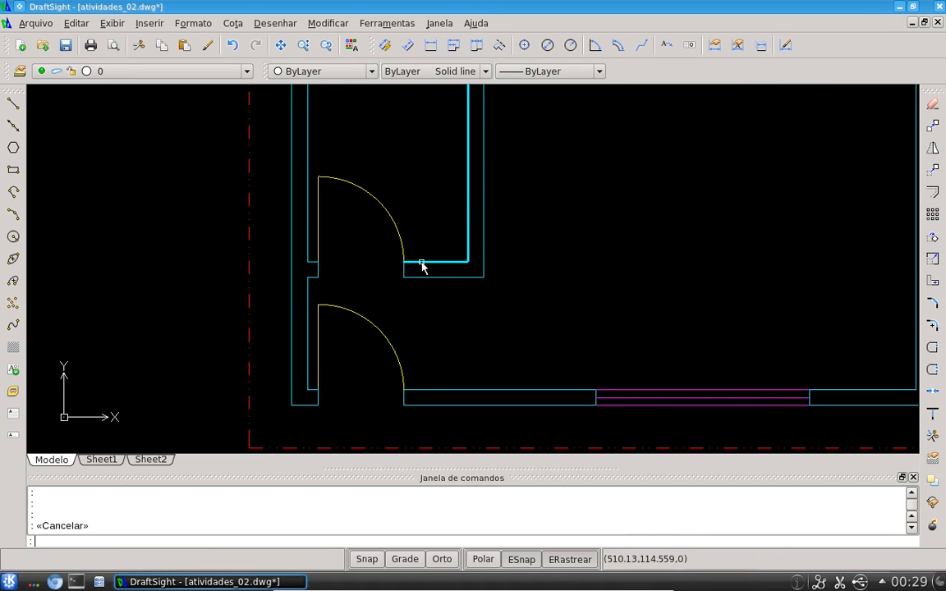
{"action": "left_click", "coordinate": [421, 263]}
{"action": "middle_click_drag", "start_coordinate": [548, 254], "coordinate": [491, 419]}
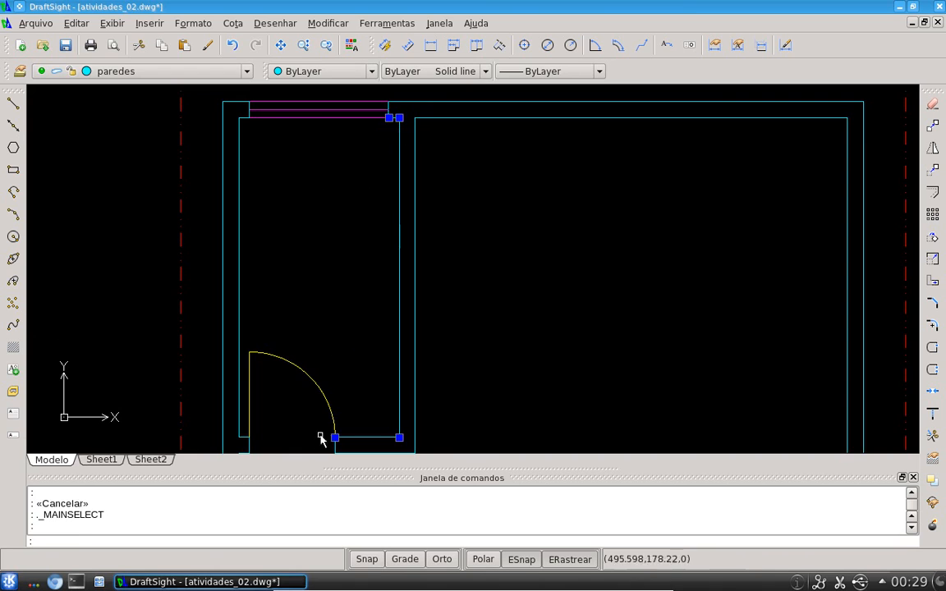
{"action": "key", "text": "Escape"}
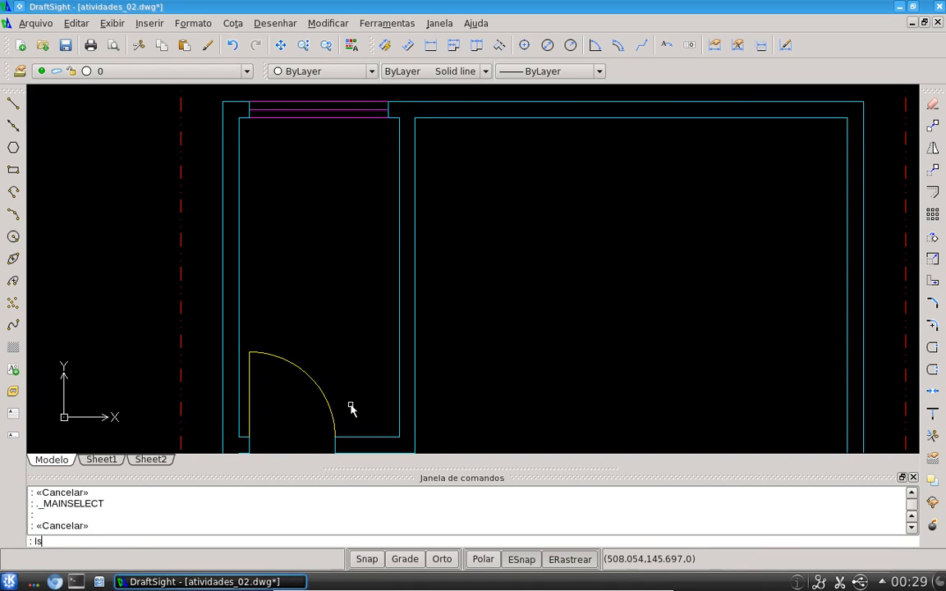
{"action": "type", "text": "ls"}
{"action": "key", "text": "Return"}
{"action": "key", "text": "Escape"}
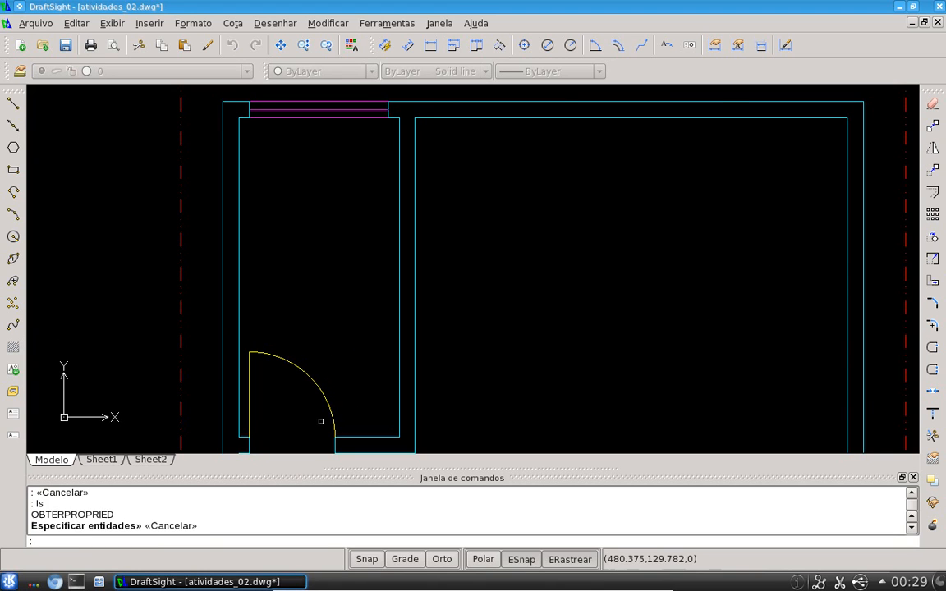
List the properties of the lower porta80 door block in the left wall
{"action": "type", "text": "l"}
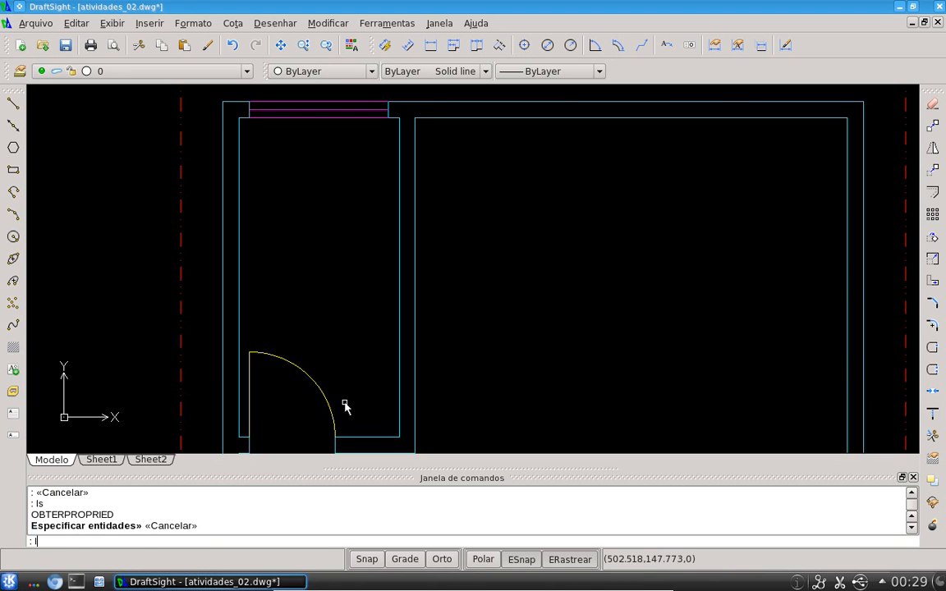
{"action": "type", "text": "s"}
{"action": "key", "text": "Return"}
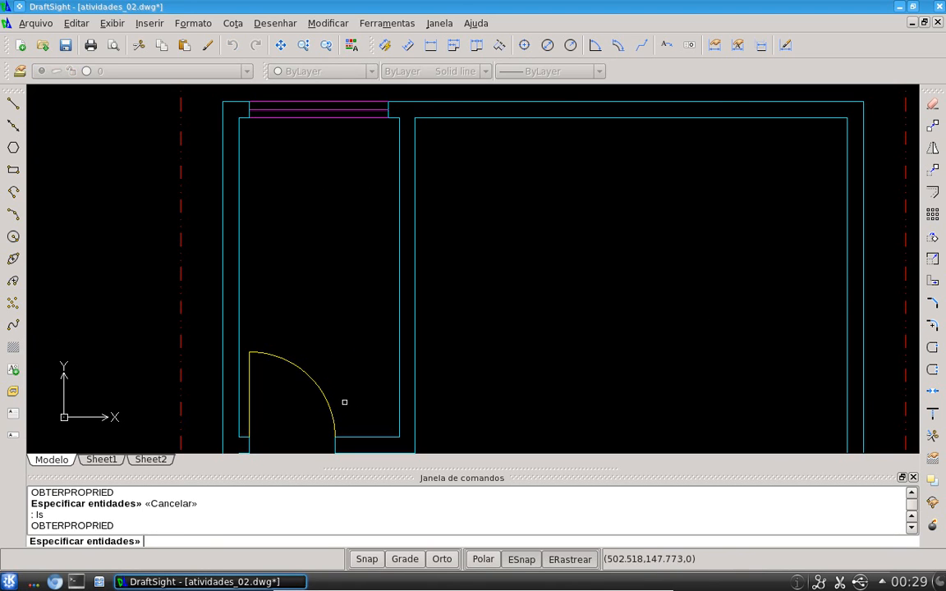
{"action": "left_click", "coordinate": [283, 356]}
{"action": "key", "text": "Return"}
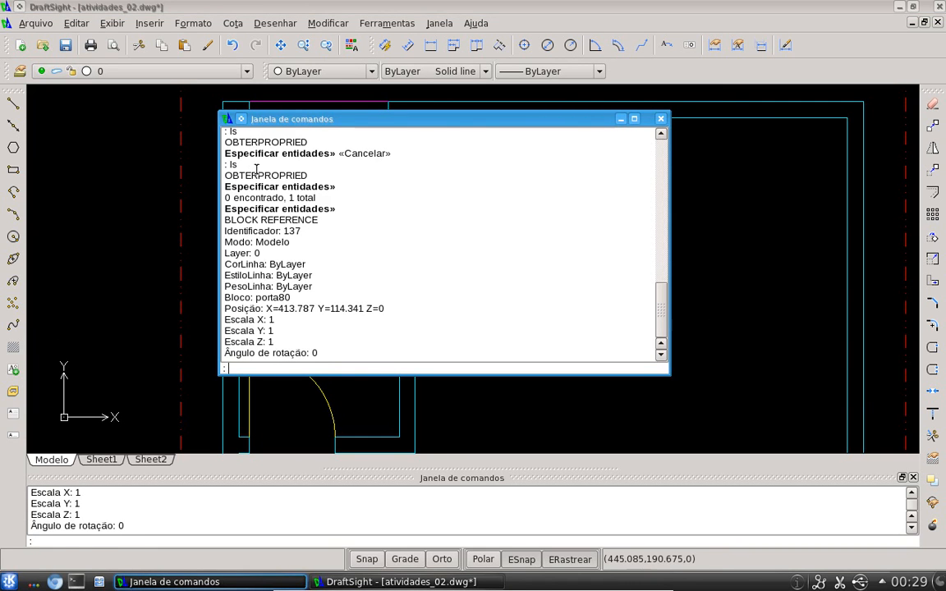
{"action": "left_click_drag", "start_coordinate": [225, 175], "coordinate": [279, 176]}
{"action": "left_click_drag", "start_coordinate": [225, 220], "coordinate": [281, 222]}
{"action": "left_click", "coordinate": [309, 222]}
{"action": "double_click", "coordinate": [243, 219]}
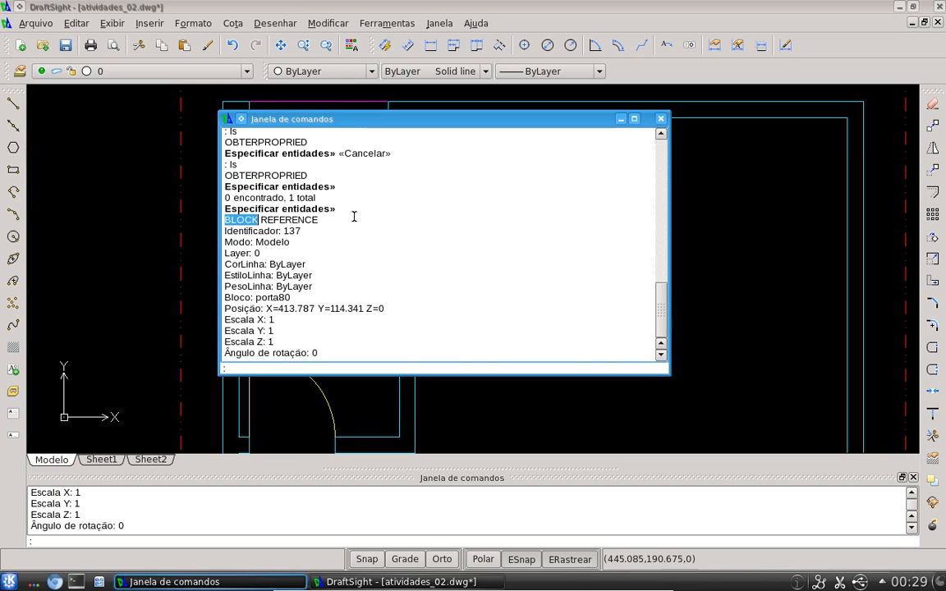
{"action": "left_click", "coordinate": [660, 118]}
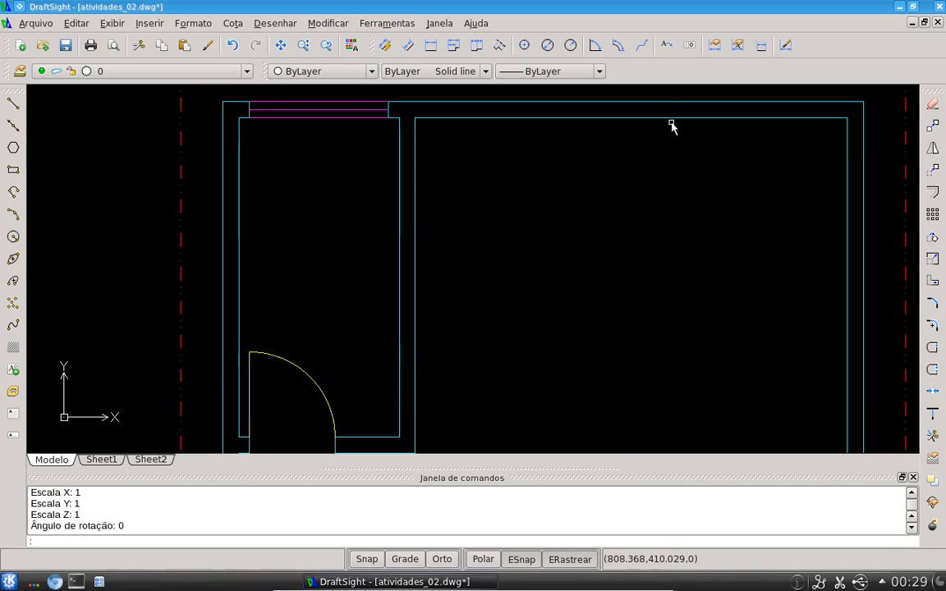
List the properties of the wall polyline beside the door in the left room
{"action": "type", "text": "ls"}
{"action": "key", "text": "Return"}
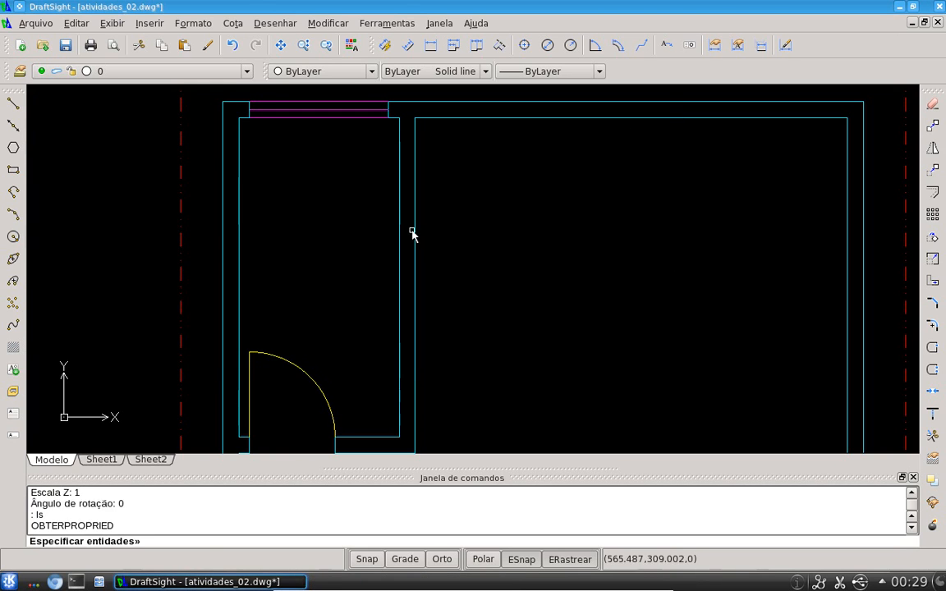
{"action": "left_click", "coordinate": [397, 234]}
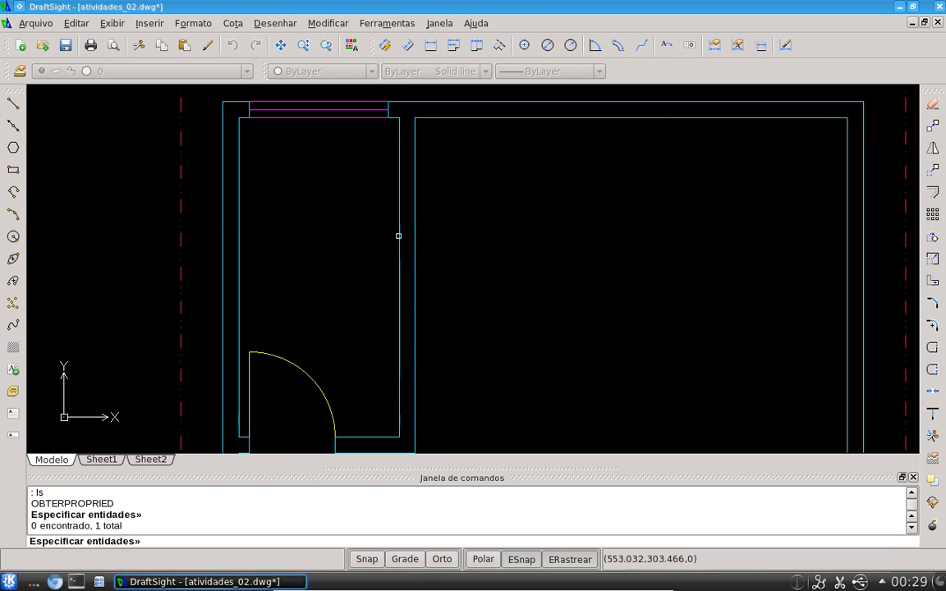
{"action": "key", "text": "Return"}
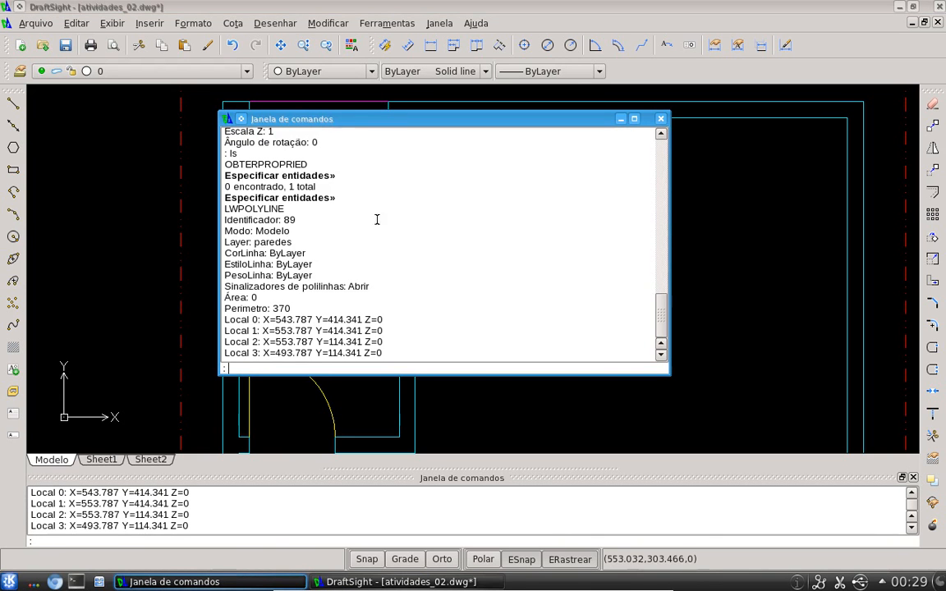
{"action": "left_click_drag", "start_coordinate": [237, 208], "coordinate": [286, 209]}
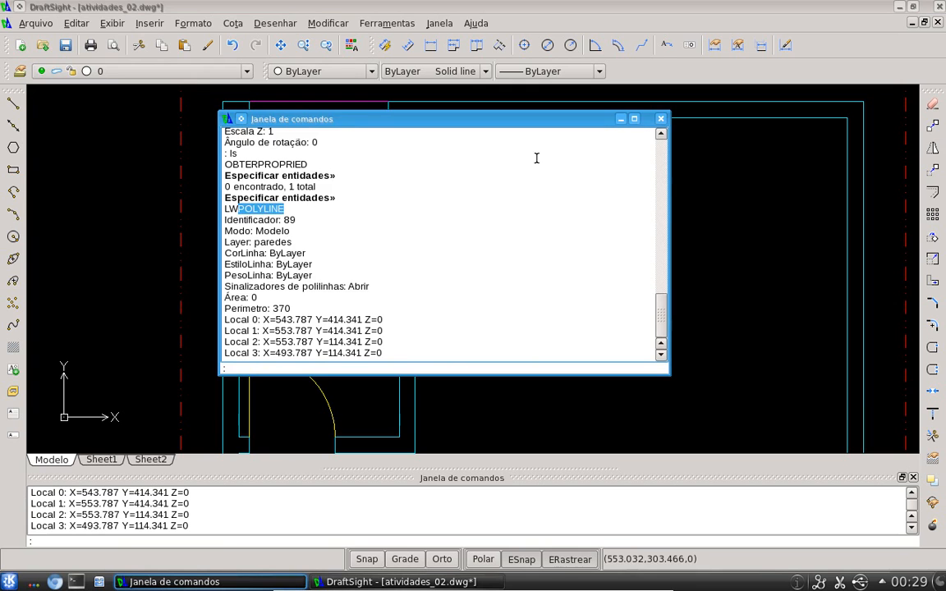
{"action": "left_click", "coordinate": [659, 119]}
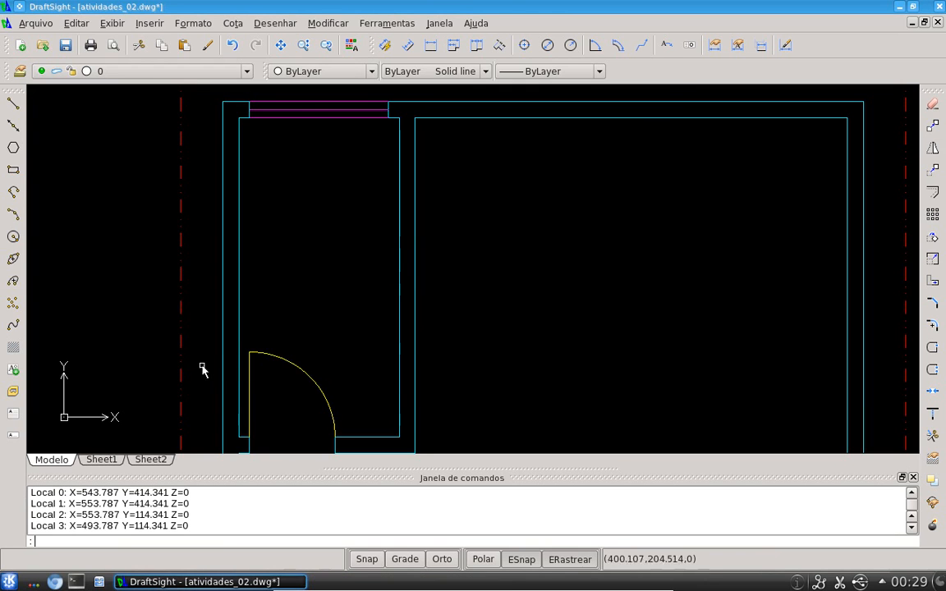
Move the window in the bottom wall upward and undo the move
{"action": "left_click", "coordinate": [282, 363]}
{"action": "key", "text": "Escape"}
{"action": "scroll", "coordinate": [327, 354], "scroll_direction": "down", "scroll_amount": 3}
{"action": "left_click", "coordinate": [327, 380]}
{"action": "middle_click_drag", "start_coordinate": [335, 384], "coordinate": [380, 275]}
{"action": "key", "text": "Escape"}
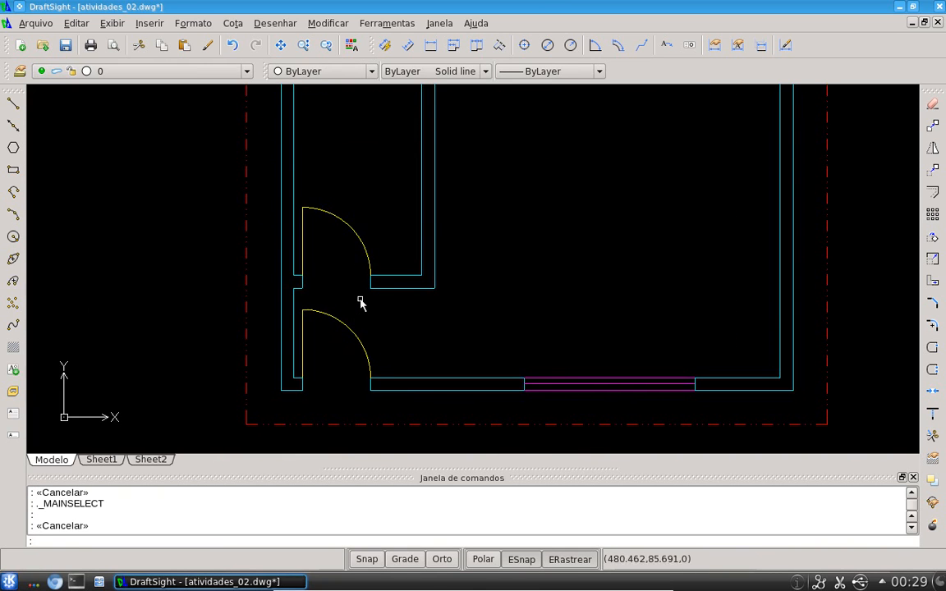
{"action": "left_click", "coordinate": [563, 394]}
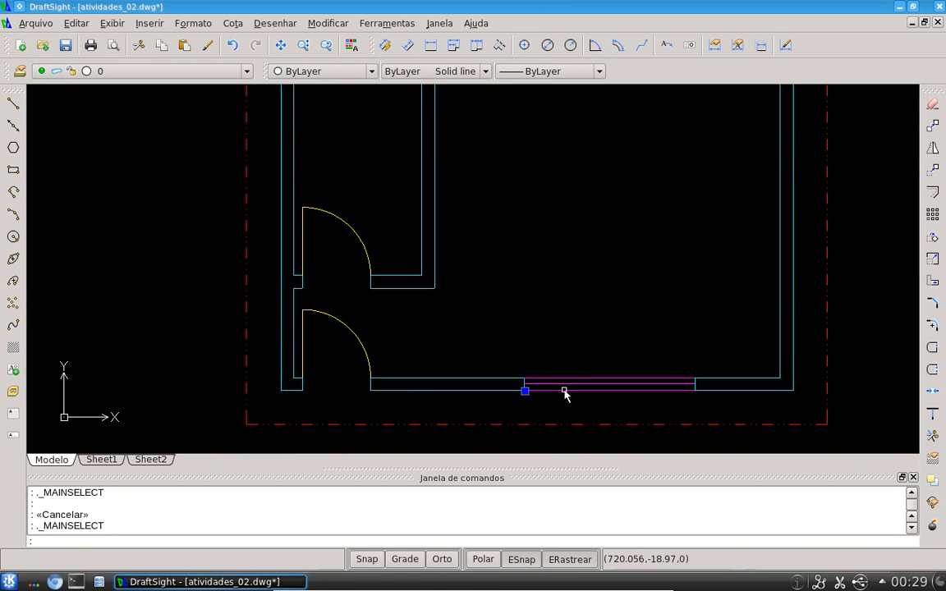
{"action": "type", "text": "m"}
{"action": "key", "text": "Return"}
{"action": "left_click", "coordinate": [561, 339]}
{"action": "left_click", "coordinate": [564, 274]}
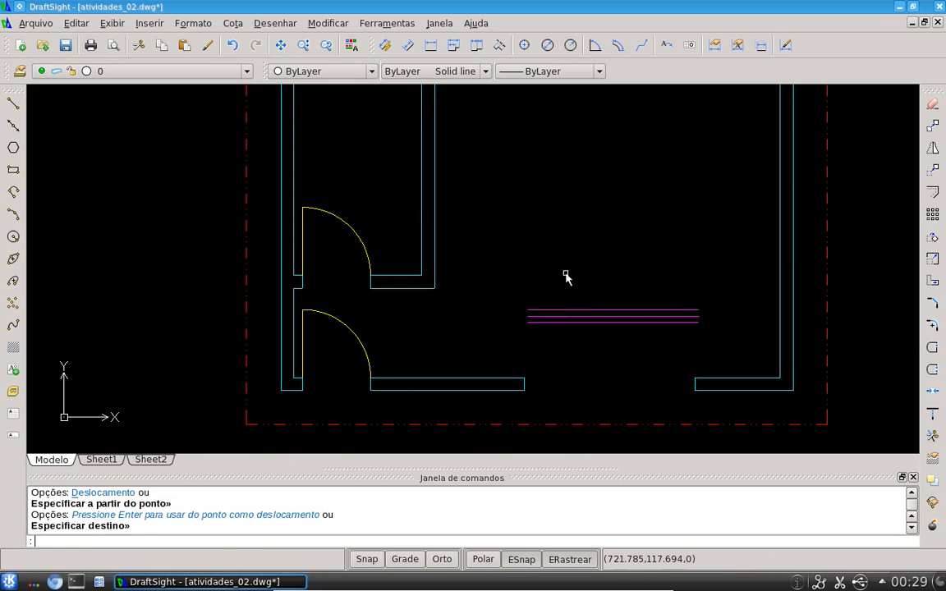
{"action": "key", "text": "ctrl+z"}
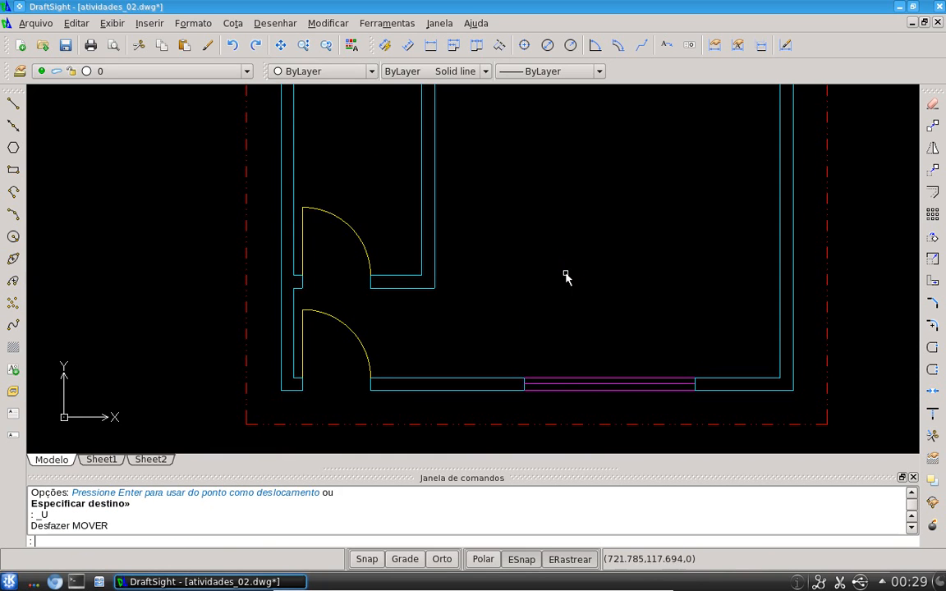
Zoom in to examine how the lower door's hinge corner meets the wall
{"action": "scroll", "coordinate": [321, 373], "scroll_direction": "up", "scroll_amount": 4}
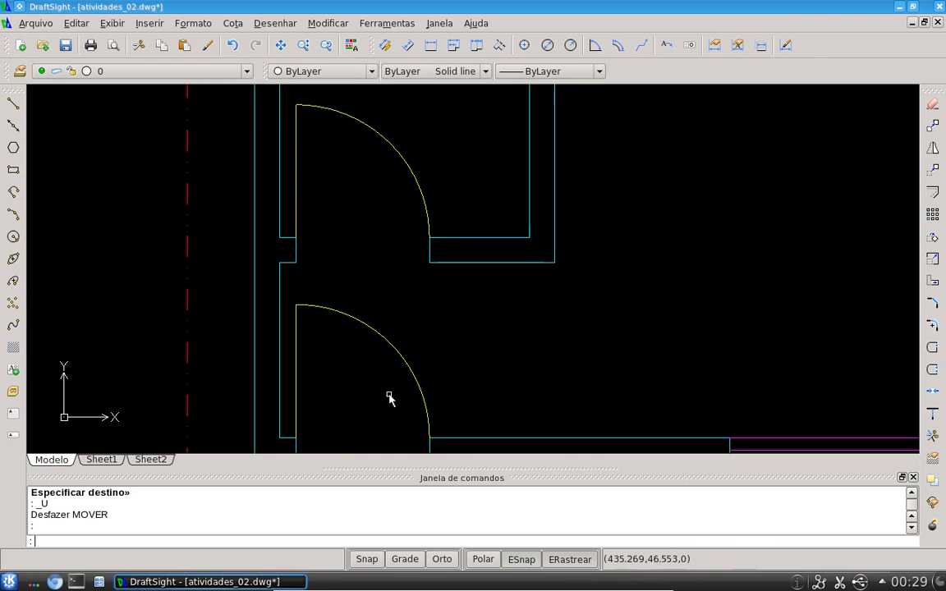
{"action": "middle_click_drag", "start_coordinate": [409, 364], "coordinate": [407, 299]}
{"action": "left_click", "coordinate": [400, 285]}
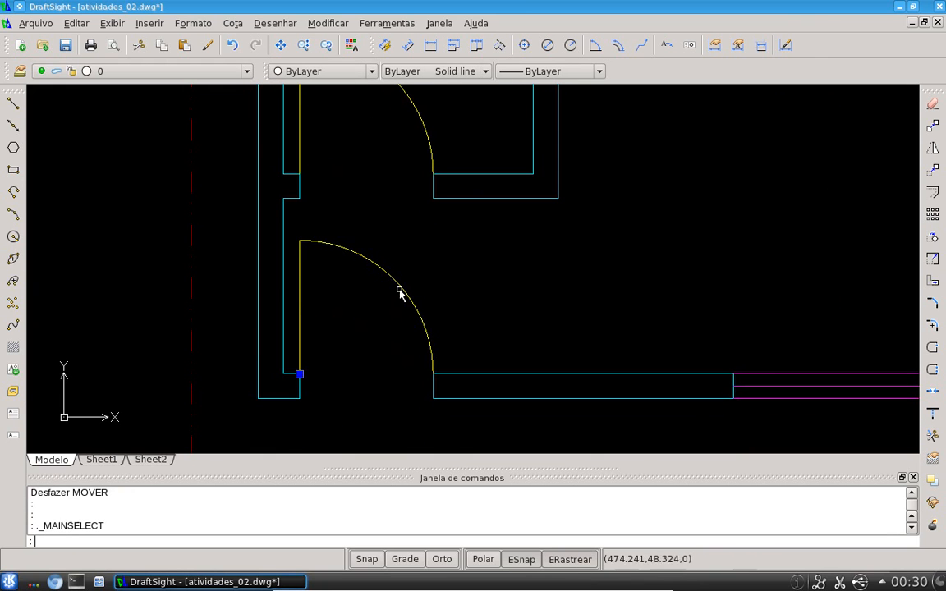
{"action": "key", "text": "Escape"}
{"action": "scroll", "coordinate": [319, 356], "scroll_direction": "up", "scroll_amount": 3}
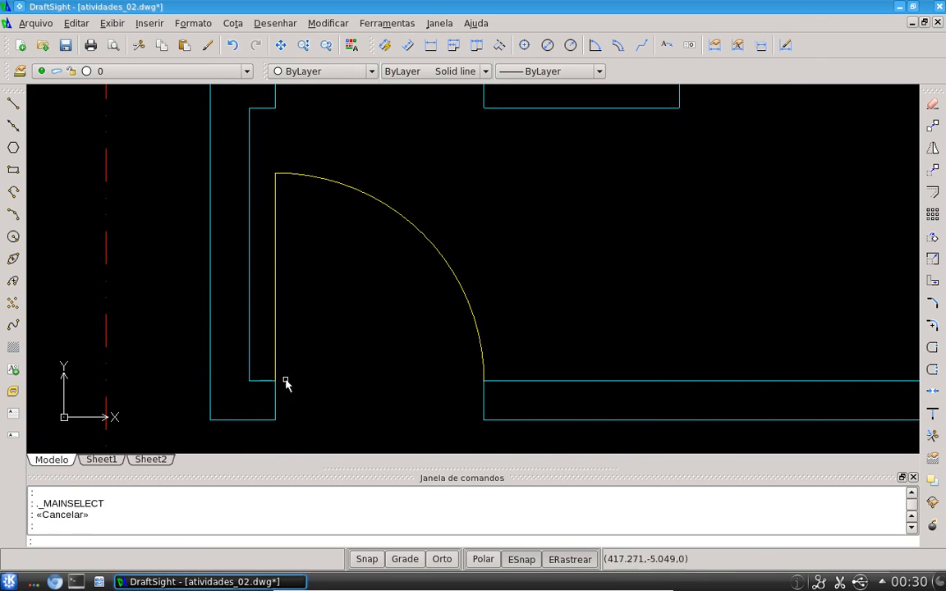
{"action": "left_click", "coordinate": [276, 362]}
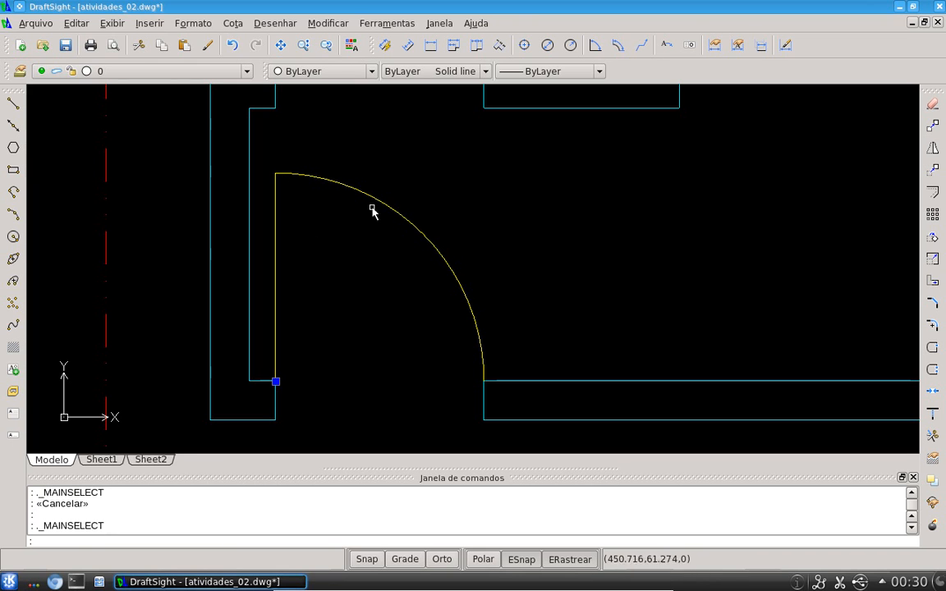
{"action": "key", "text": "Escape"}
{"action": "scroll", "coordinate": [424, 289], "scroll_direction": "down", "scroll_amount": 4}
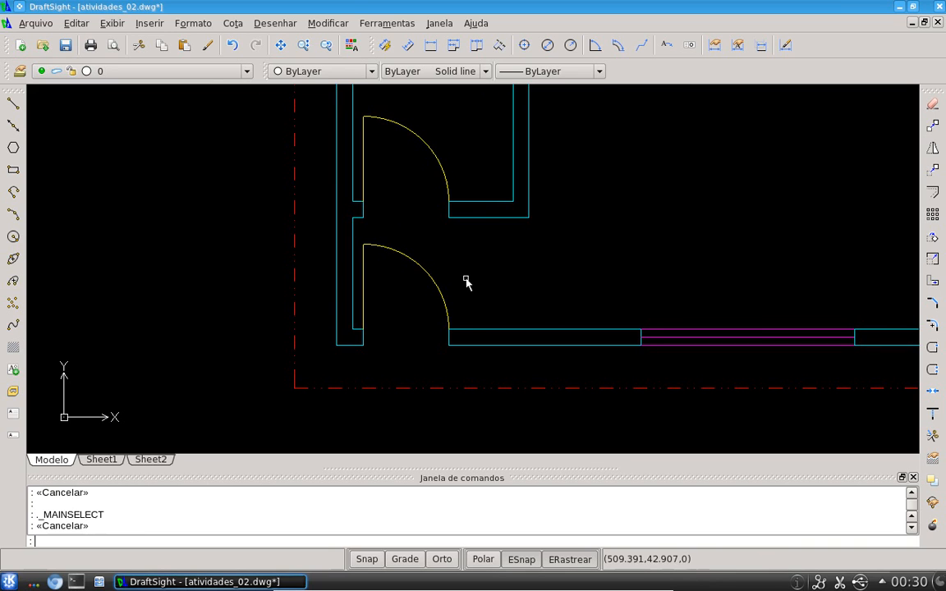
Open the lower porta80 door block for in-place component editing
{"action": "left_click", "coordinate": [395, 249]}
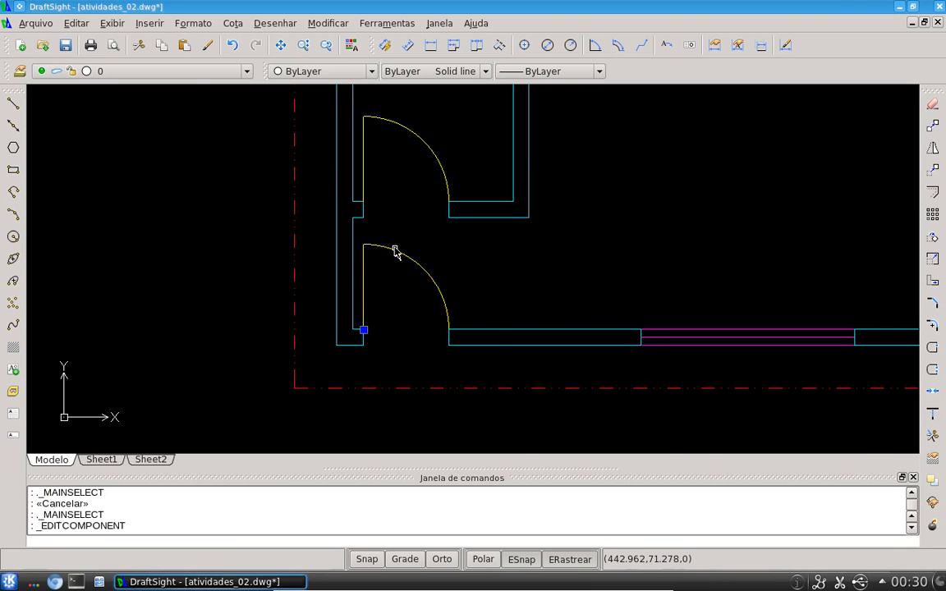
{"action": "double_click", "coordinate": [395, 250]}
{"action": "left_click_drag", "start_coordinate": [615, 253], "coordinate": [605, 157]}
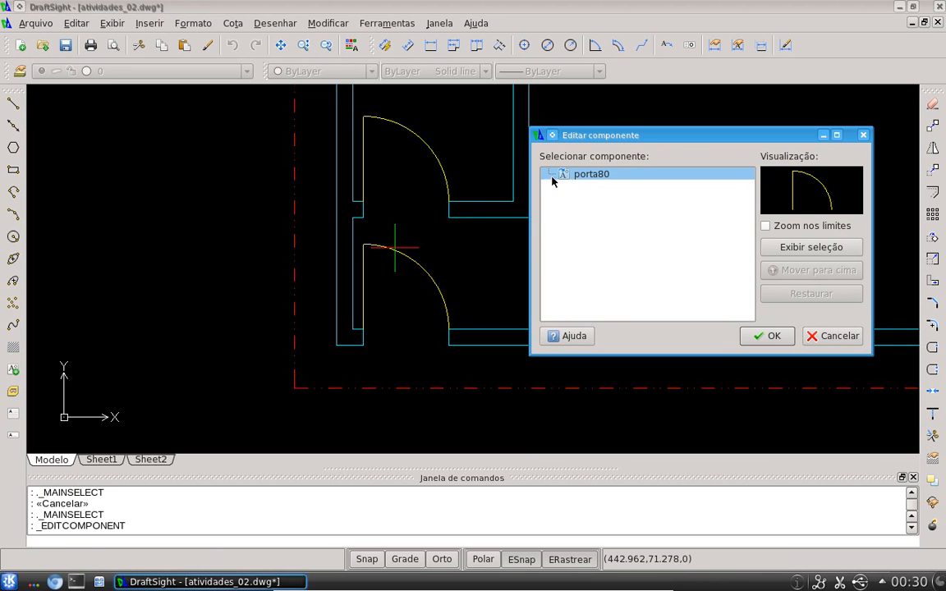
{"action": "left_click", "coordinate": [605, 174]}
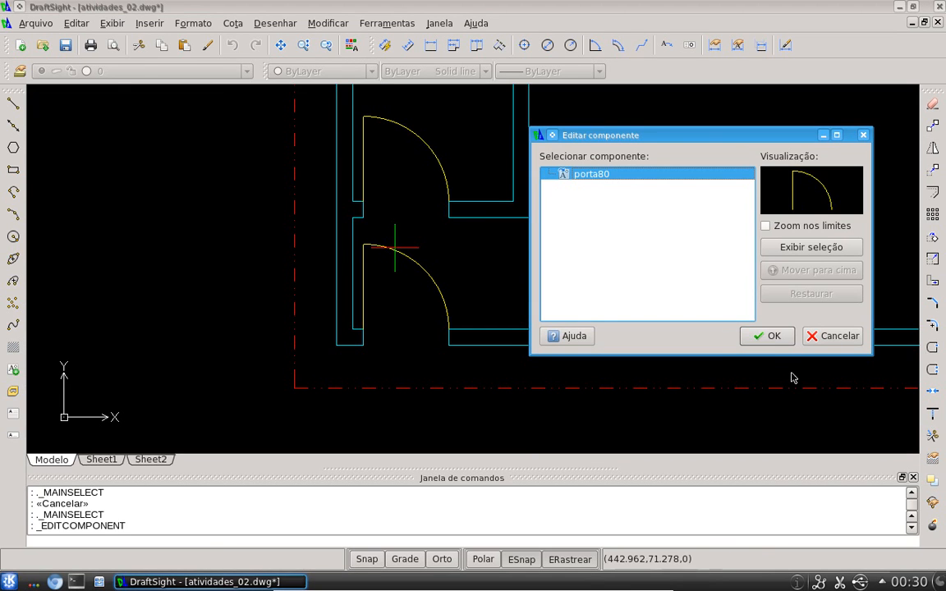
{"action": "left_click", "coordinate": [774, 334]}
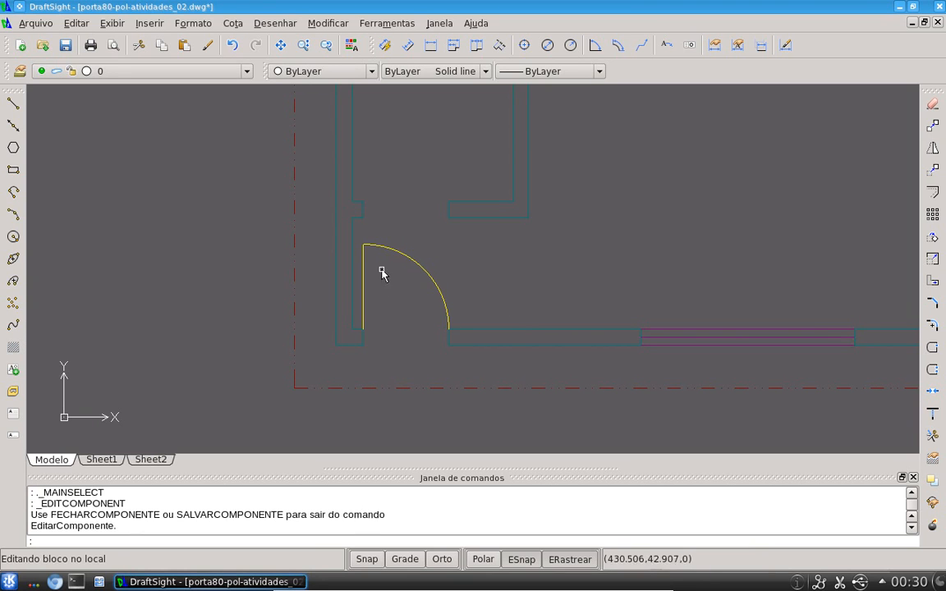
Try to delete the wall segment beside the door while editing the block
{"action": "left_click", "coordinate": [352, 235]}
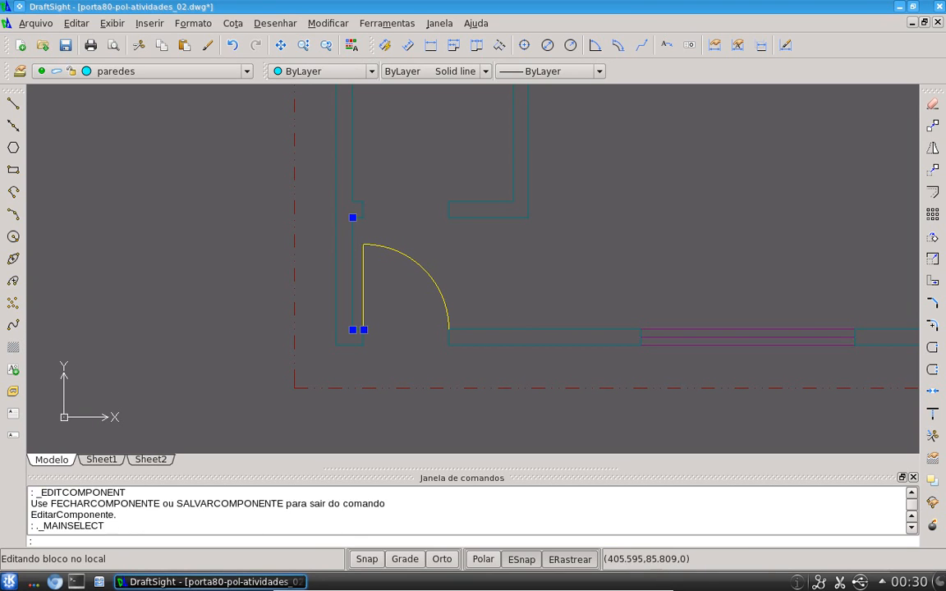
{"action": "key", "text": "Delete"}
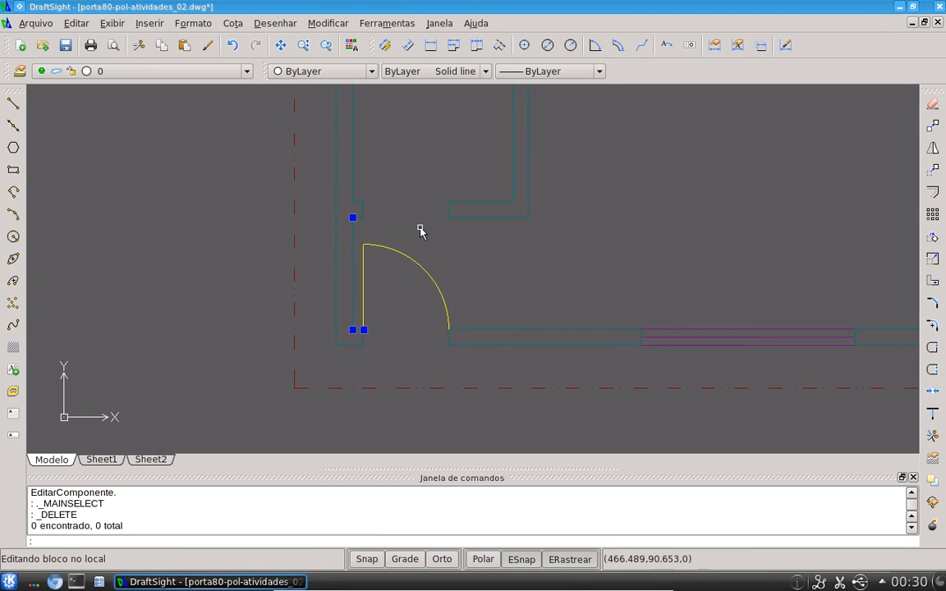
{"action": "scroll", "coordinate": [413, 322], "scroll_direction": "up", "scroll_amount": 3}
{"action": "key", "text": "Escape"}
{"action": "key", "text": "Escape"}
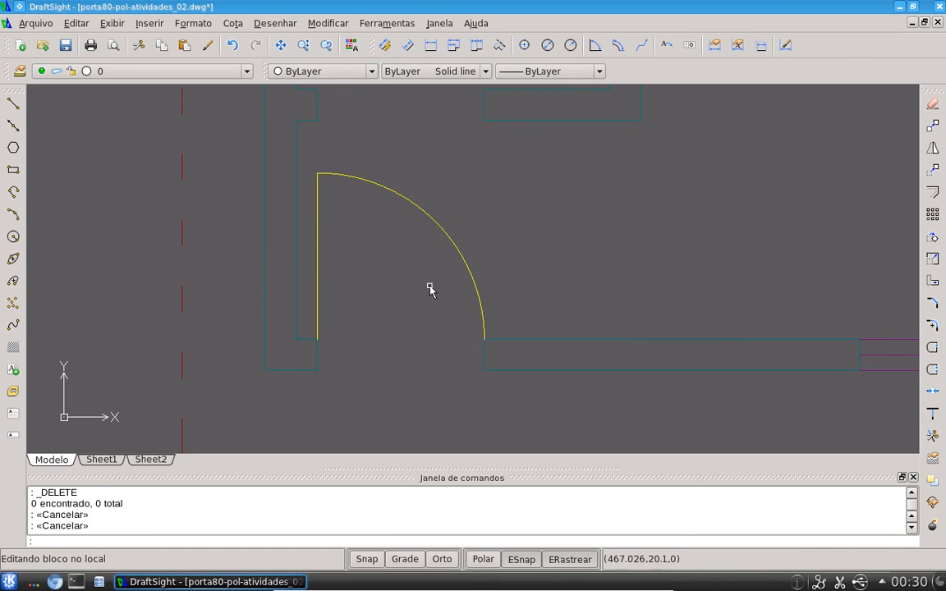
{"action": "key", "text": "Escape"}
{"action": "type", "text": "l"}
{"action": "key", "text": "Return"}
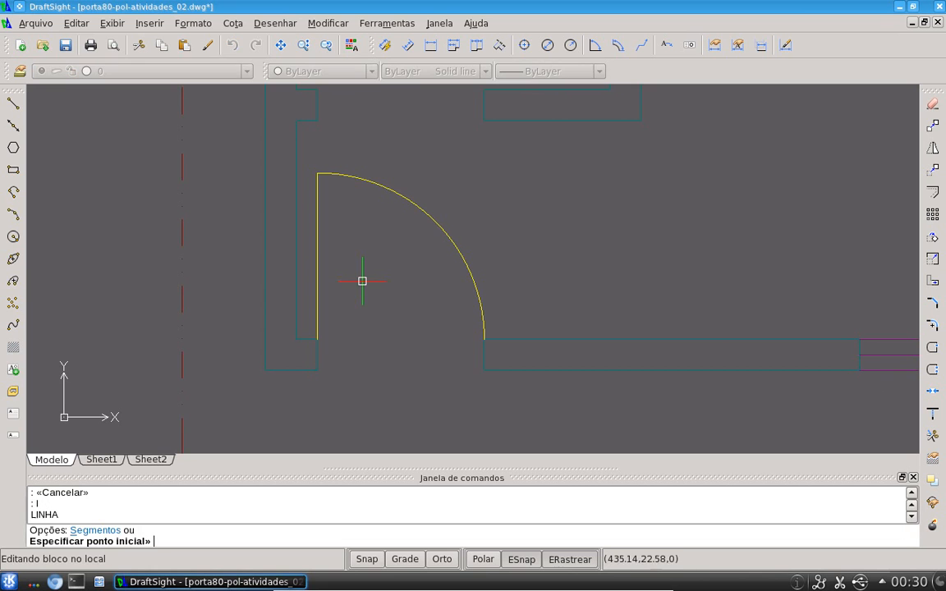
{"action": "left_click", "coordinate": [318, 338]}
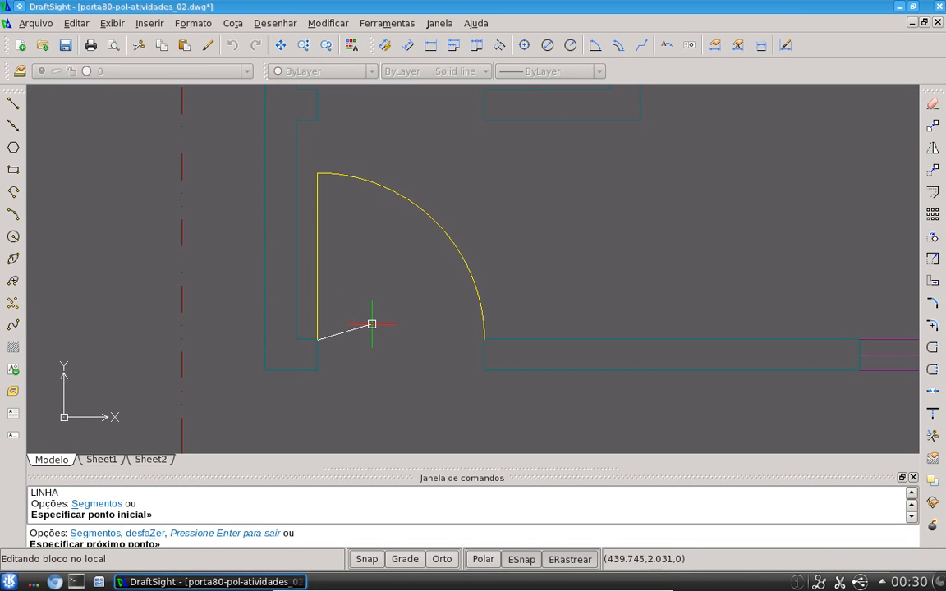
{"action": "key", "text": "F10"}
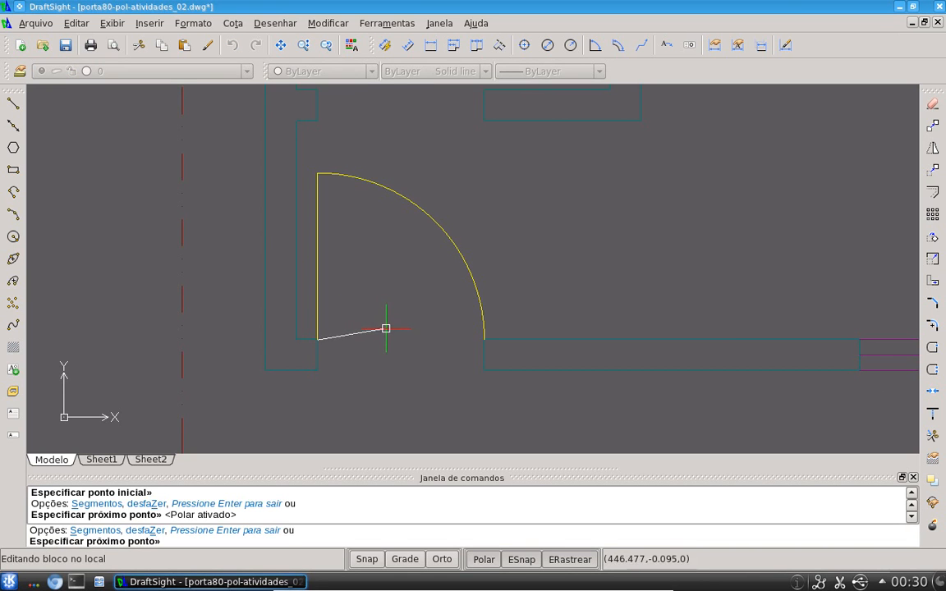
{"action": "key", "text": "Escape"}
Measure the distance along the door leaf from its hinge point to its top end
{"action": "type", "text": "di"}
{"action": "key", "text": "Return"}
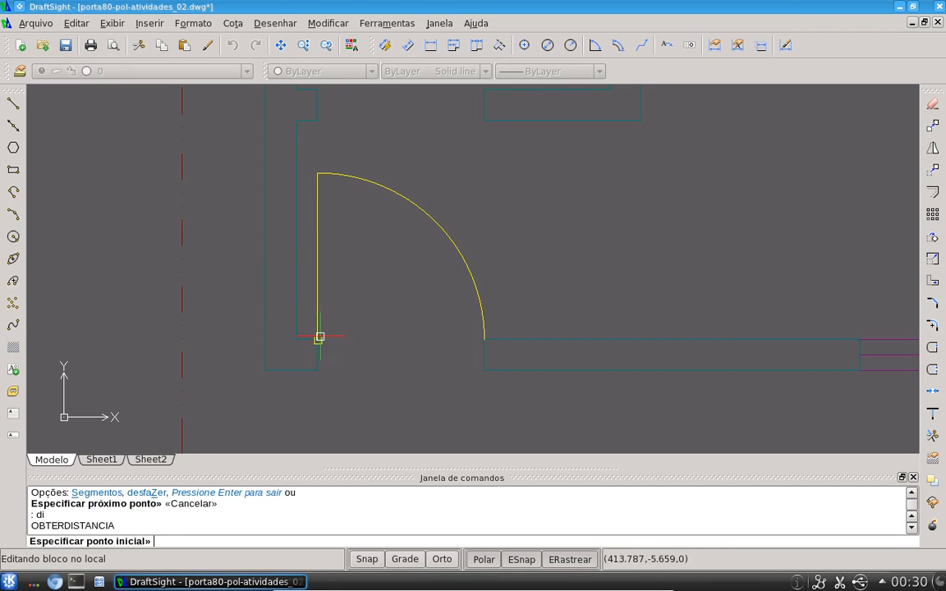
{"action": "left_click", "coordinate": [317, 338]}
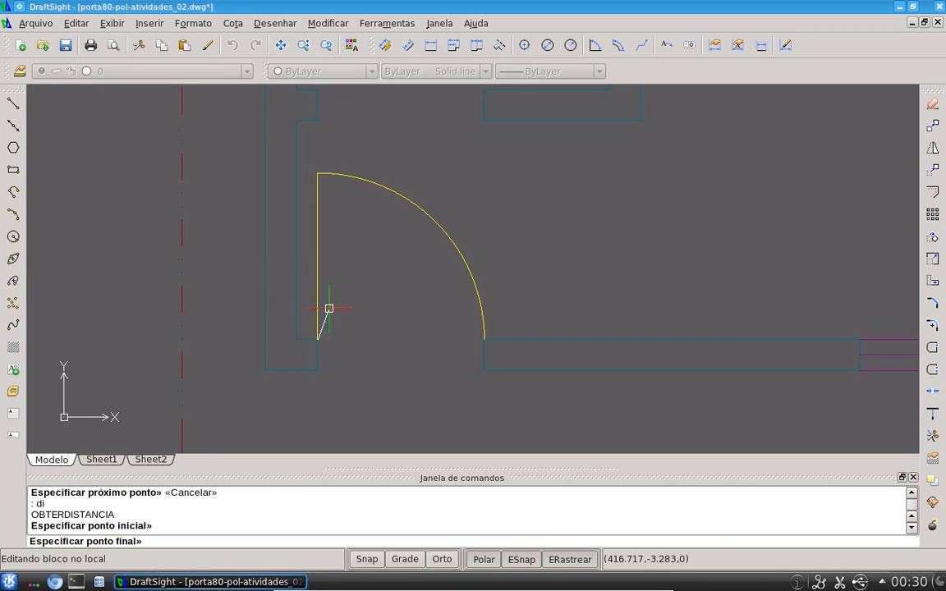
{"action": "left_click", "coordinate": [318, 173]}
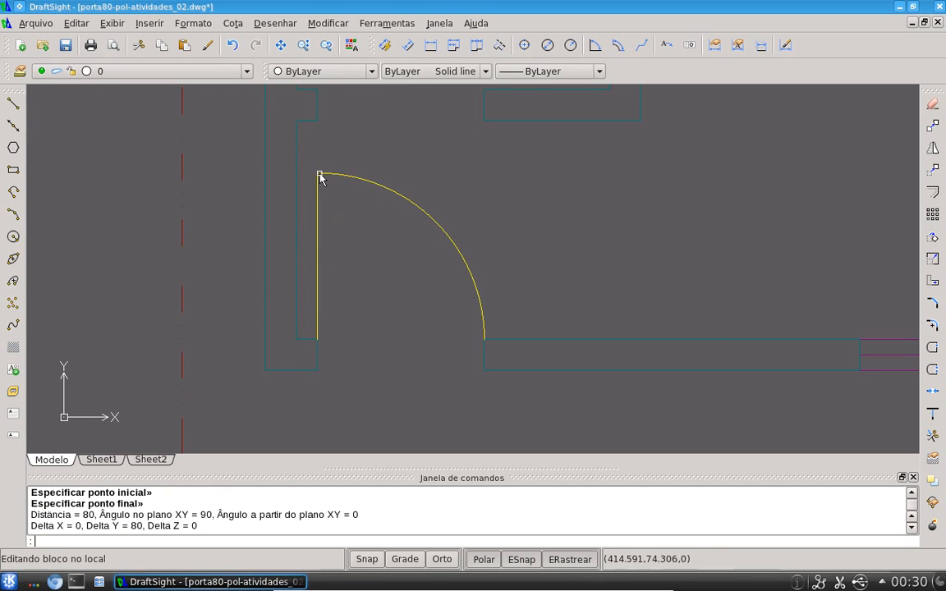
Inside the block, draw lines from the door's hinge corner 3 across and 80 up, closing back to the leaf's top end
{"action": "key", "text": "Escape"}
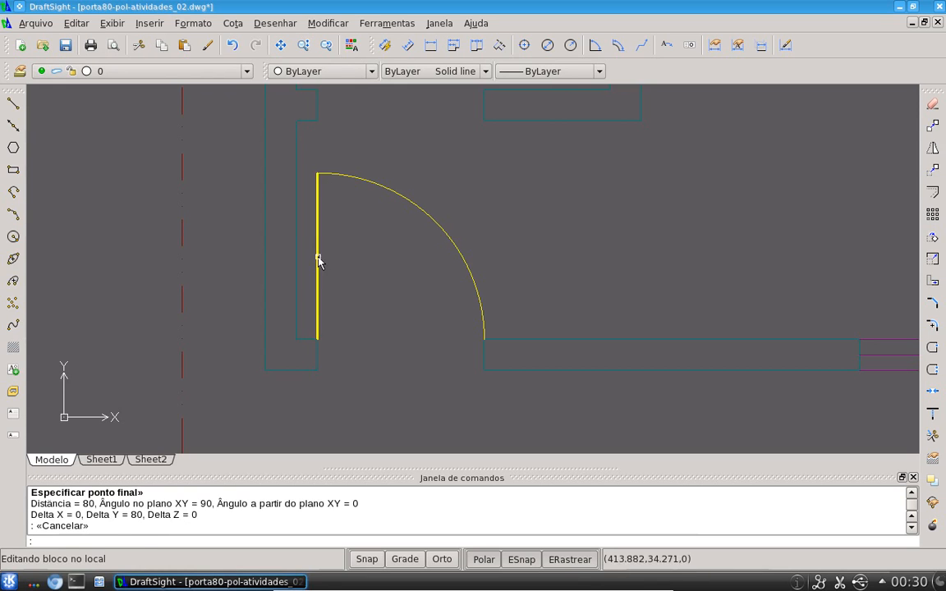
{"action": "type", "text": "l"}
{"action": "key", "text": "Return"}
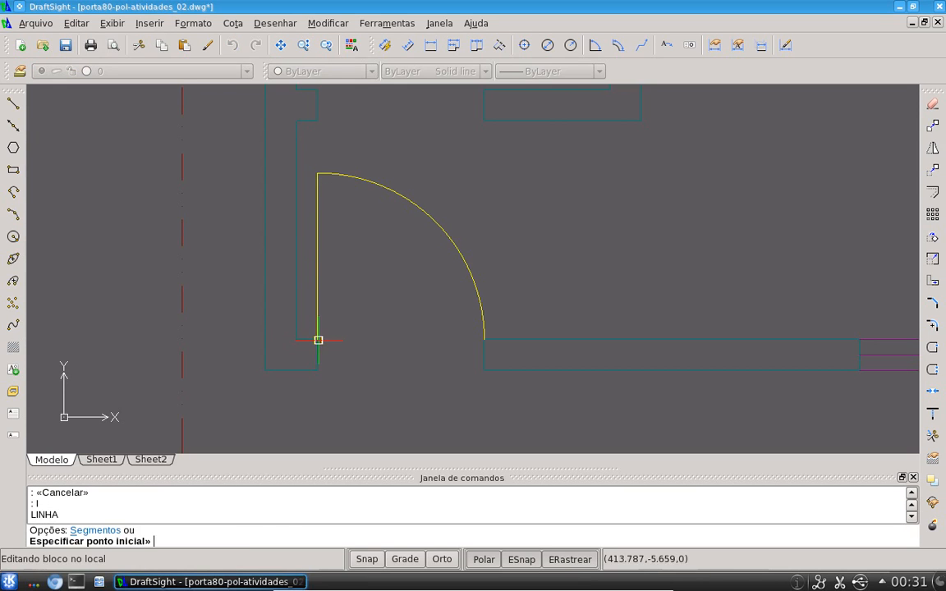
{"action": "left_click", "coordinate": [318, 339]}
{"action": "key", "text": "F8"}
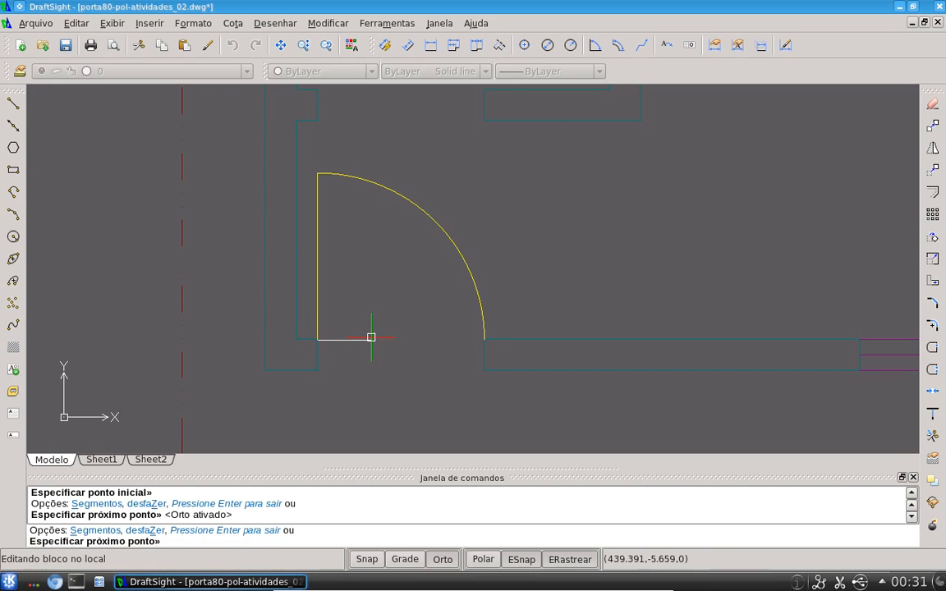
{"action": "type", "text": "3"}
{"action": "key", "text": "Return"}
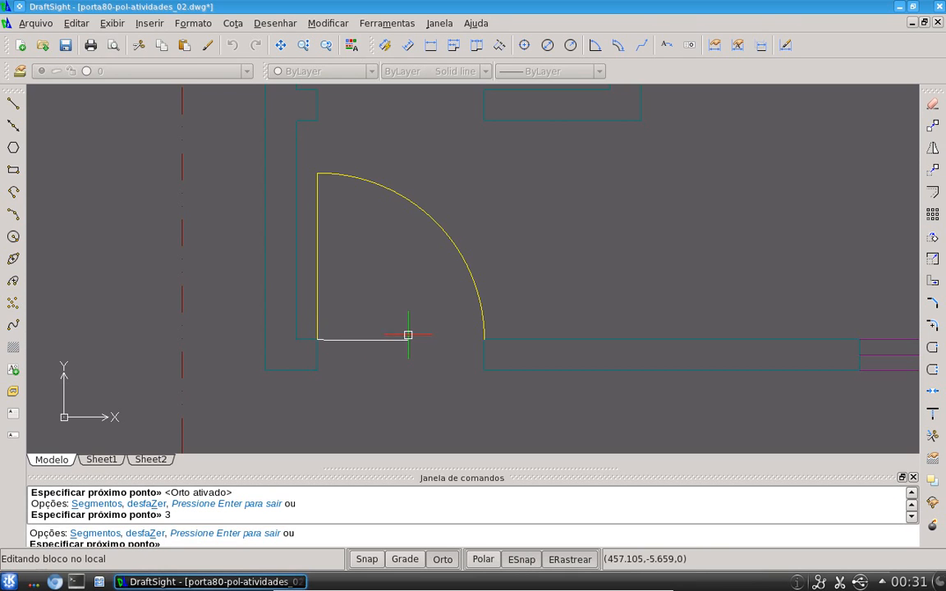
{"action": "type", "text": "80"}
{"action": "key", "text": "Return"}
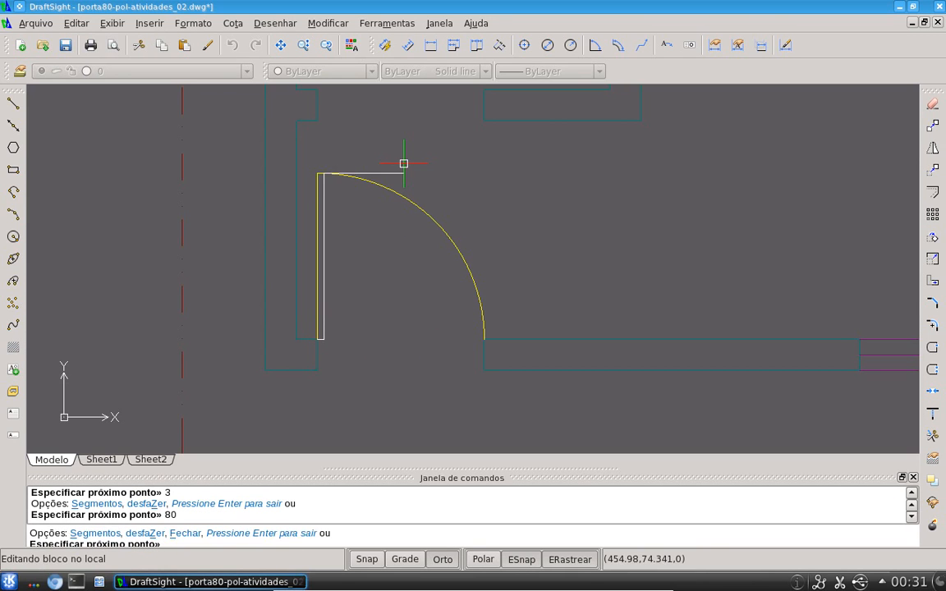
{"action": "left_click", "coordinate": [317, 174]}
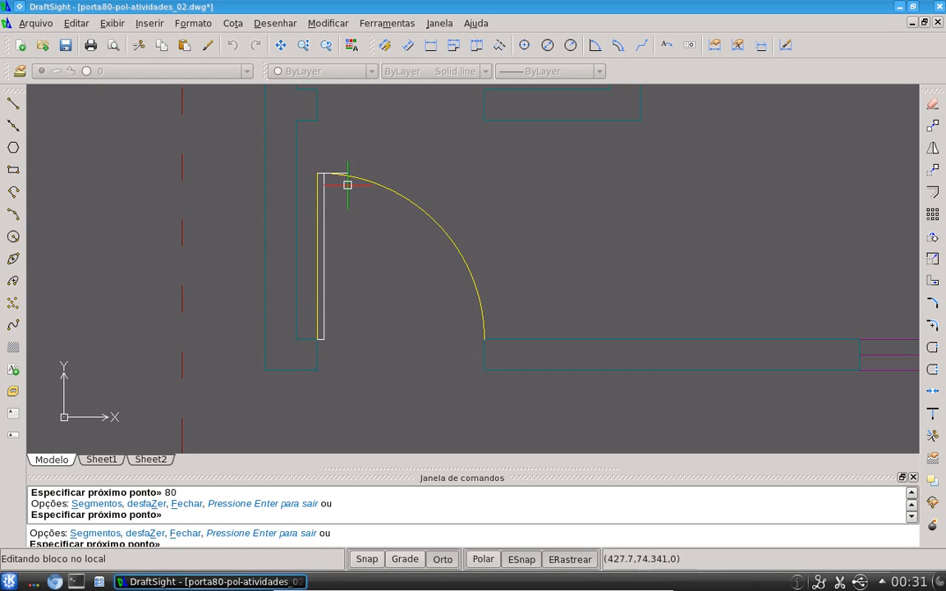
{"action": "key", "text": "Escape"}
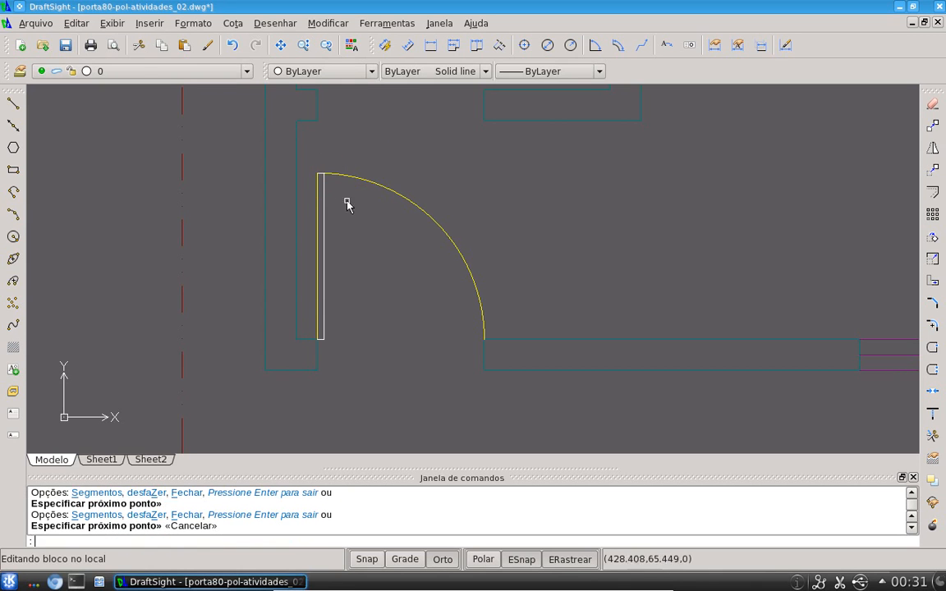
Match the new lines to the existing door leaf's properties, then close in-place editing saving changes to porta80
{"action": "left_click", "coordinate": [208, 45]}
{"action": "left_click", "coordinate": [316, 223]}
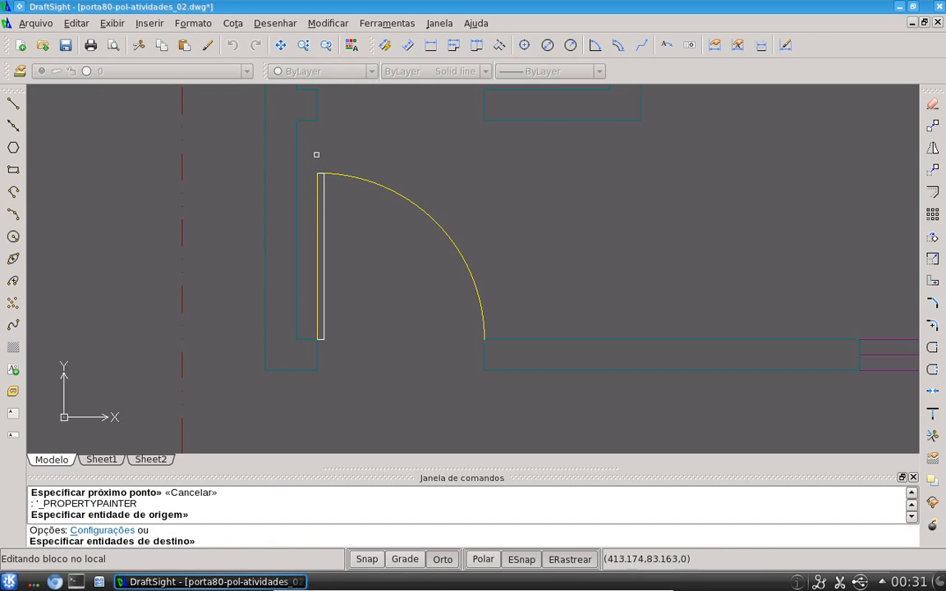
{"action": "left_click", "coordinate": [334, 348]}
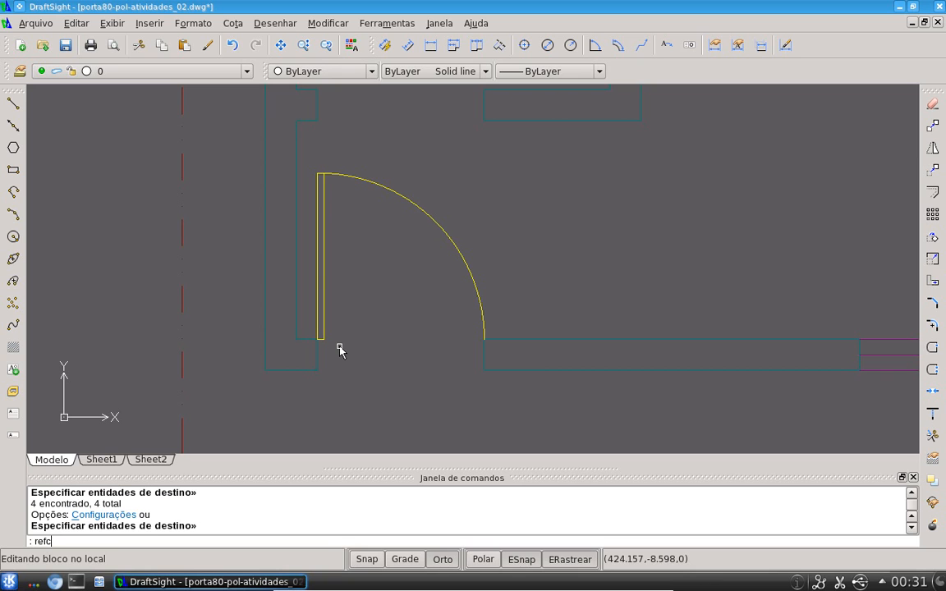
{"action": "key", "text": "Return"}
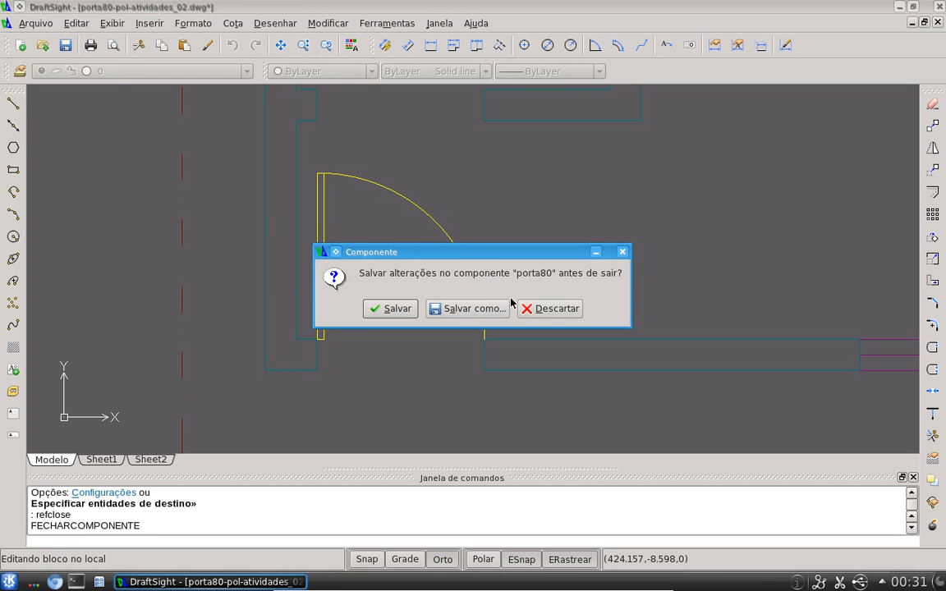
{"action": "left_click", "coordinate": [395, 309]}
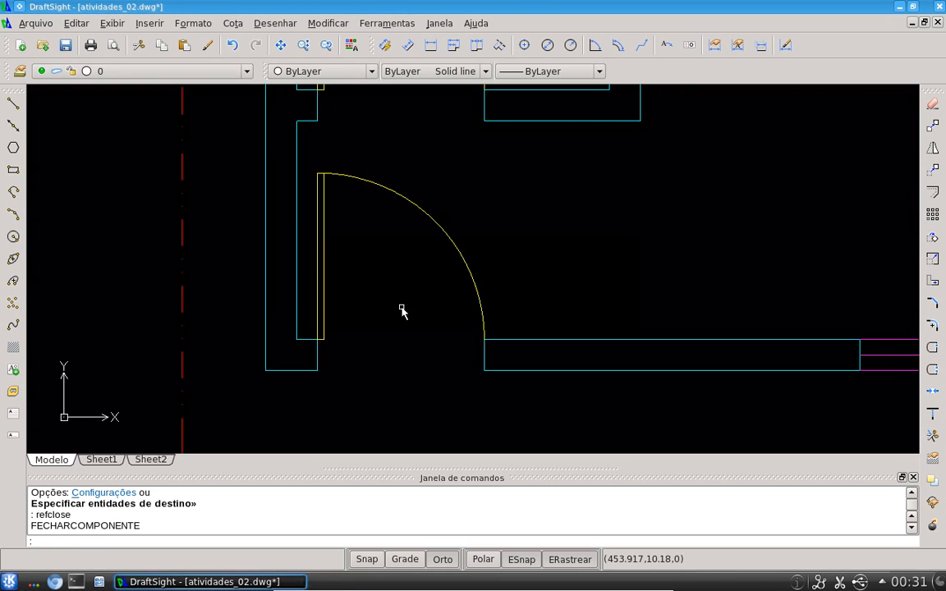
Select parts of both doors to inspect the updated porta80 blocks
{"action": "scroll", "coordinate": [502, 263], "scroll_direction": "down", "scroll_amount": 3}
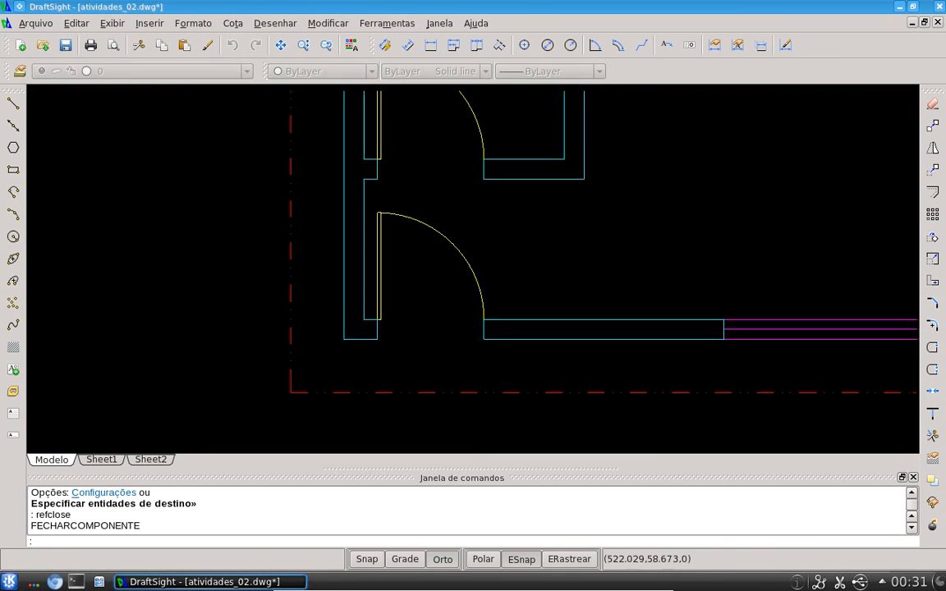
{"action": "left_click", "coordinate": [345, 180]}
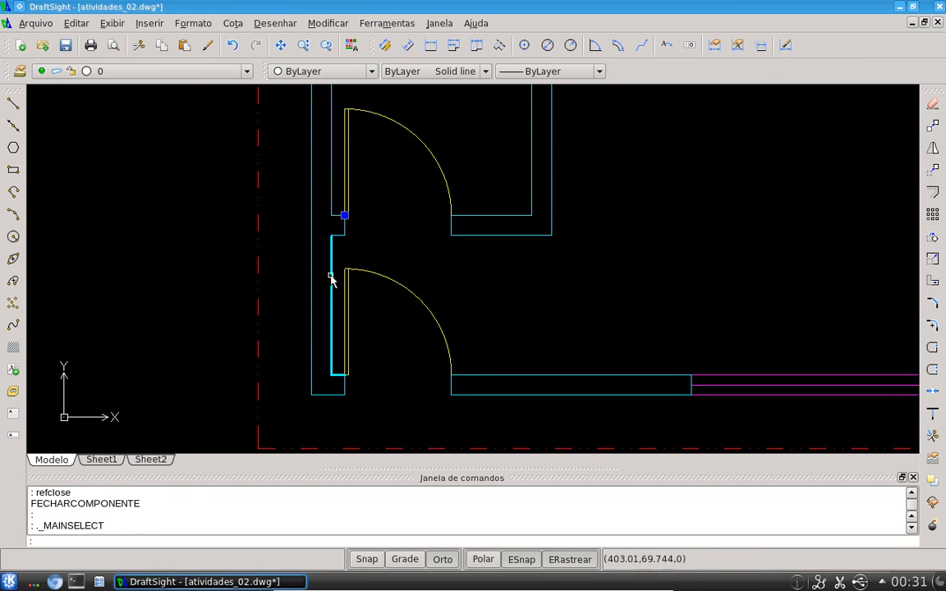
{"action": "left_click", "coordinate": [346, 300]}
{"action": "key", "text": "Escape"}
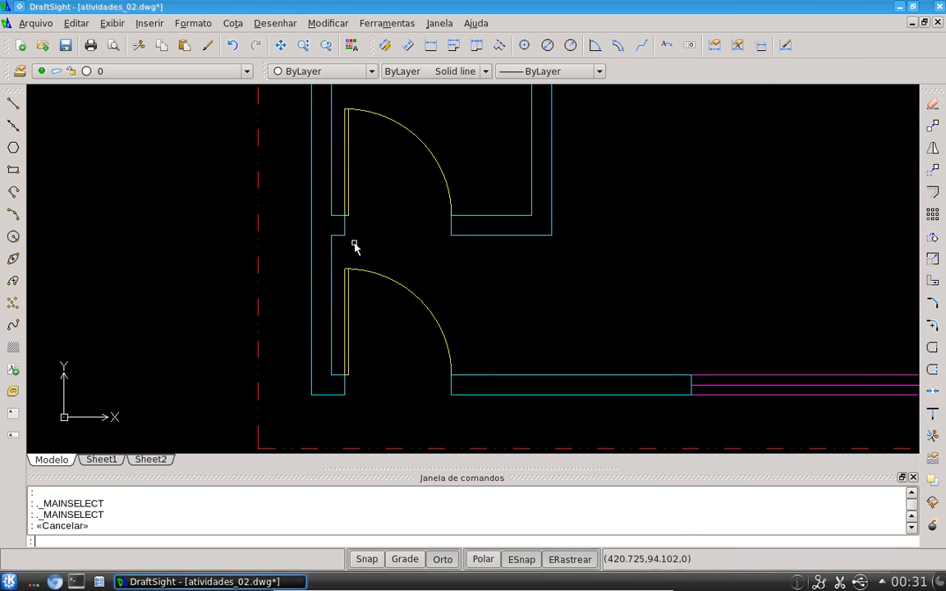
{"action": "left_click", "coordinate": [348, 191]}
{"action": "key", "text": "Escape"}
{"action": "left_click", "coordinate": [344, 279]}
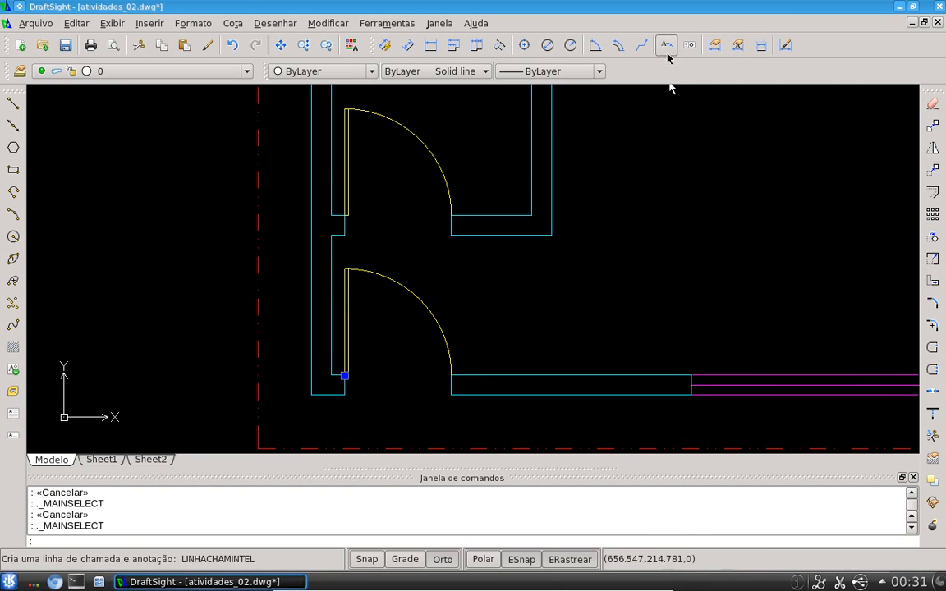
Zoom and pan around both doorways to examine the door leaves and arcs
{"action": "scroll", "coordinate": [694, 229], "scroll_direction": "down", "scroll_amount": 2}
{"action": "mouse_move", "coordinate": [695, 228]}
{"action": "middle_mouse_down"}
{"action": "mouse_move", "coordinate": [594, 257]}
{"action": "mouse_move", "coordinate": [572, 314]}
{"action": "mouse_move", "coordinate": [539, 343]}
{"action": "middle_mouse_up"}
{"action": "scroll", "coordinate": [538, 255], "scroll_direction": "down", "scroll_amount": 2}
{"action": "scroll", "coordinate": [539, 255], "scroll_direction": "up", "scroll_amount": 1}
{"action": "mouse_move", "coordinate": [567, 257]}
{"action": "middle_mouse_down"}
{"action": "mouse_move", "coordinate": [461, 204]}
{"action": "mouse_move", "coordinate": [608, 225]}
{"action": "middle_mouse_up"}
{"action": "scroll", "coordinate": [398, 348], "scroll_direction": "up", "scroll_amount": 2}
{"action": "scroll", "coordinate": [399, 351], "scroll_direction": "up", "scroll_amount": 2}
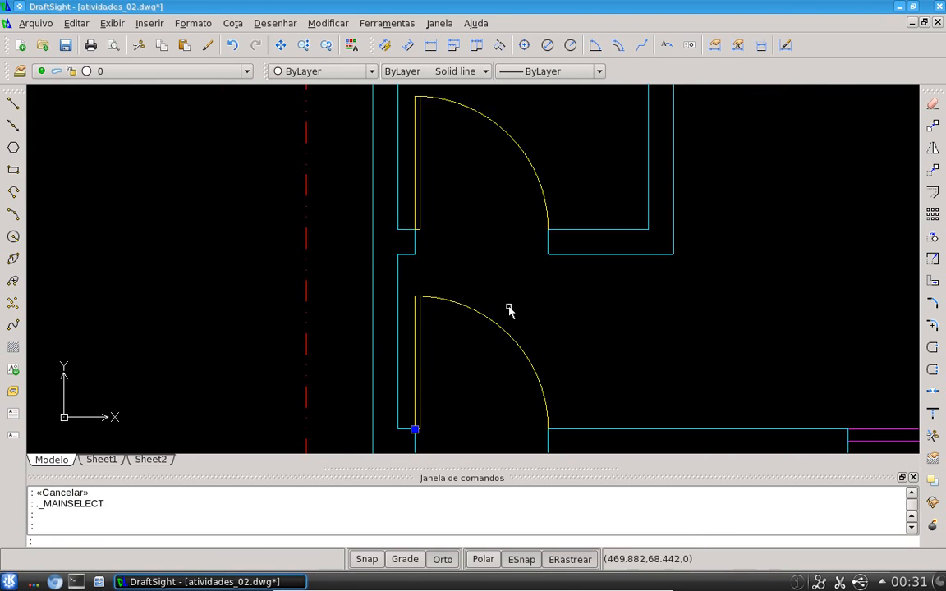
{"action": "scroll", "coordinate": [417, 401], "scroll_direction": "up", "scroll_amount": 2}
{"action": "middle_click_drag", "start_coordinate": [460, 416], "coordinate": [364, 386]}
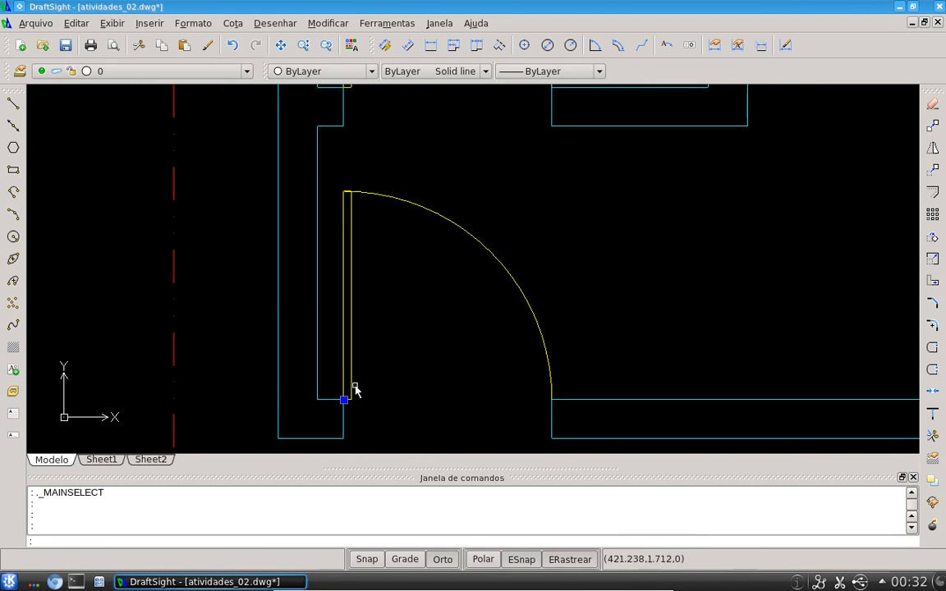
{"action": "scroll", "coordinate": [348, 186], "scroll_direction": "up", "scroll_amount": 4}
{"action": "scroll", "coordinate": [418, 166], "scroll_direction": "down", "scroll_amount": 5}
{"action": "middle_click_drag", "start_coordinate": [472, 143], "coordinate": [407, 430]}
{"action": "scroll", "coordinate": [426, 239], "scroll_direction": "down", "scroll_amount": 2}
{"action": "middle_click_drag", "start_coordinate": [561, 348], "coordinate": [536, 190]}
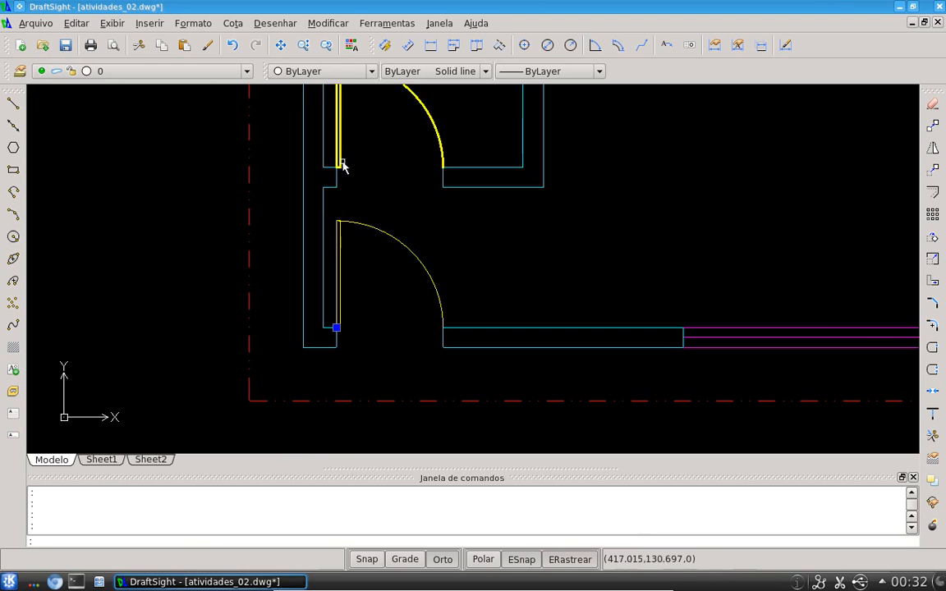
Try to explode the lower door block and select its leaf lines
{"action": "key", "text": "Escape"}
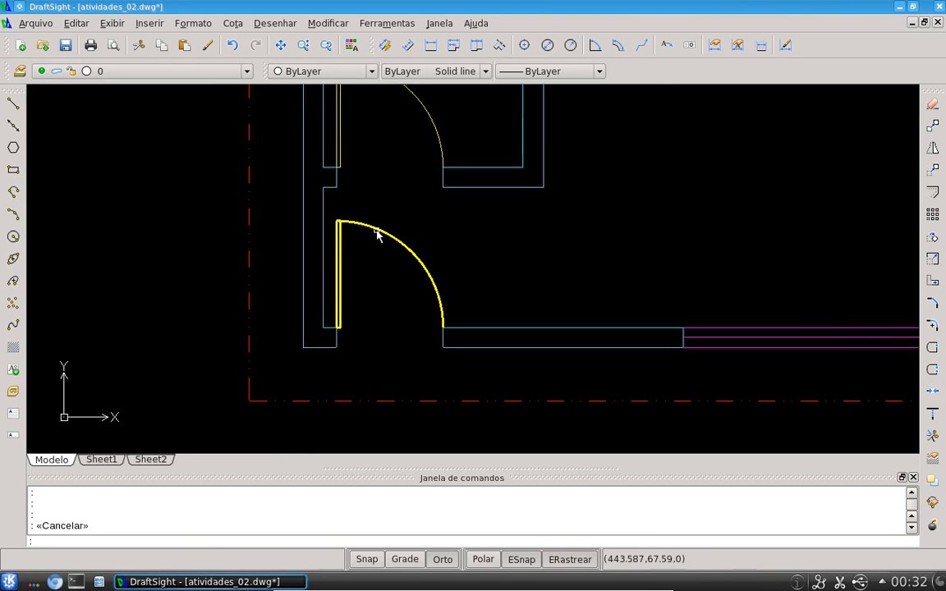
{"action": "left_click", "coordinate": [377, 234]}
{"action": "key", "text": "Escape"}
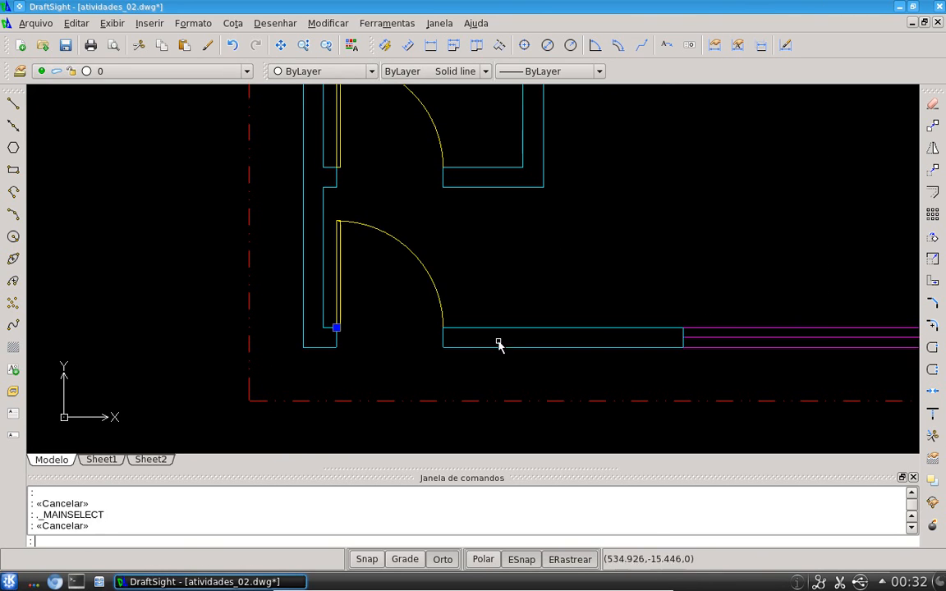
{"action": "left_click", "coordinate": [343, 278]}
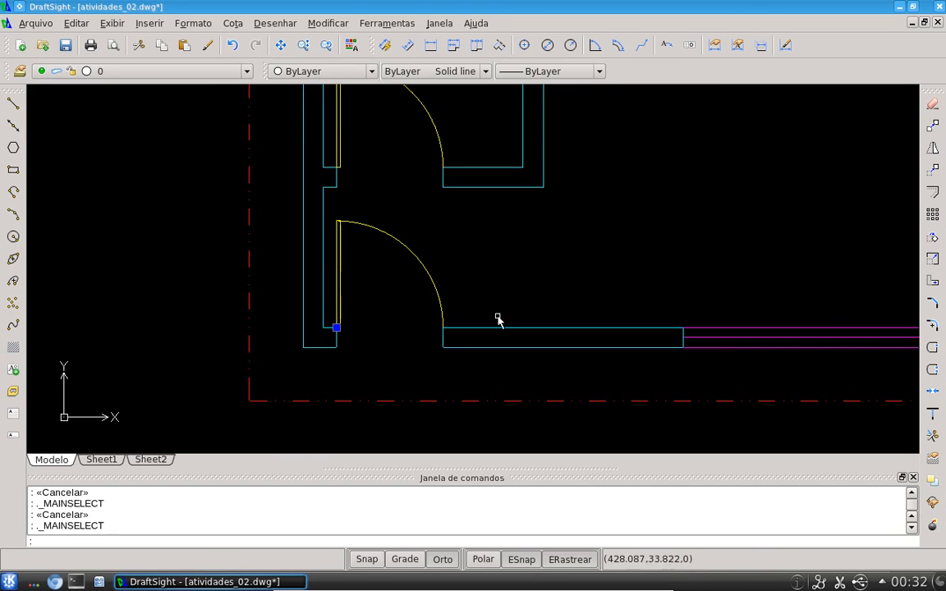
{"action": "left_click", "coordinate": [933, 479]}
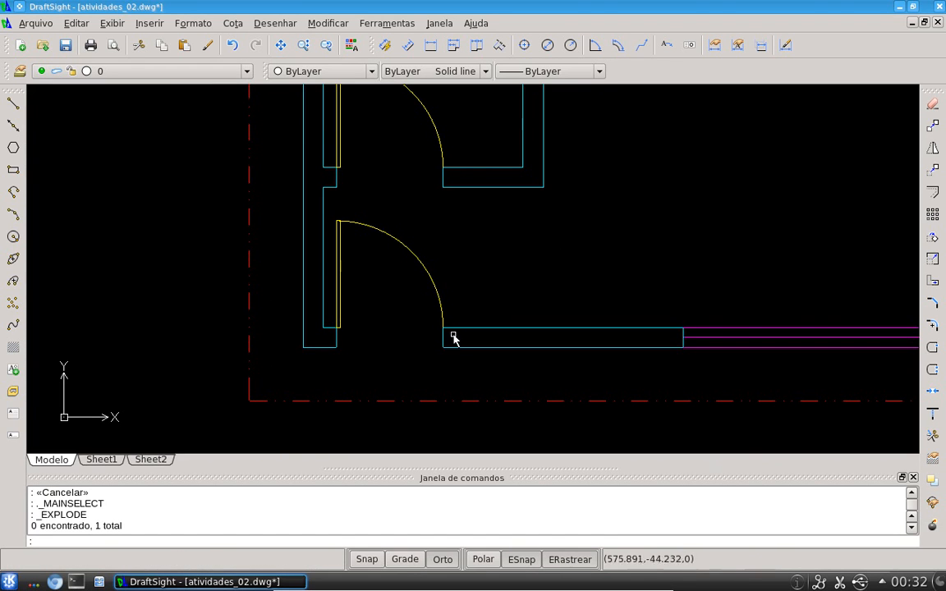
{"action": "left_click", "coordinate": [339, 271]}
{"action": "left_click", "coordinate": [336, 265]}
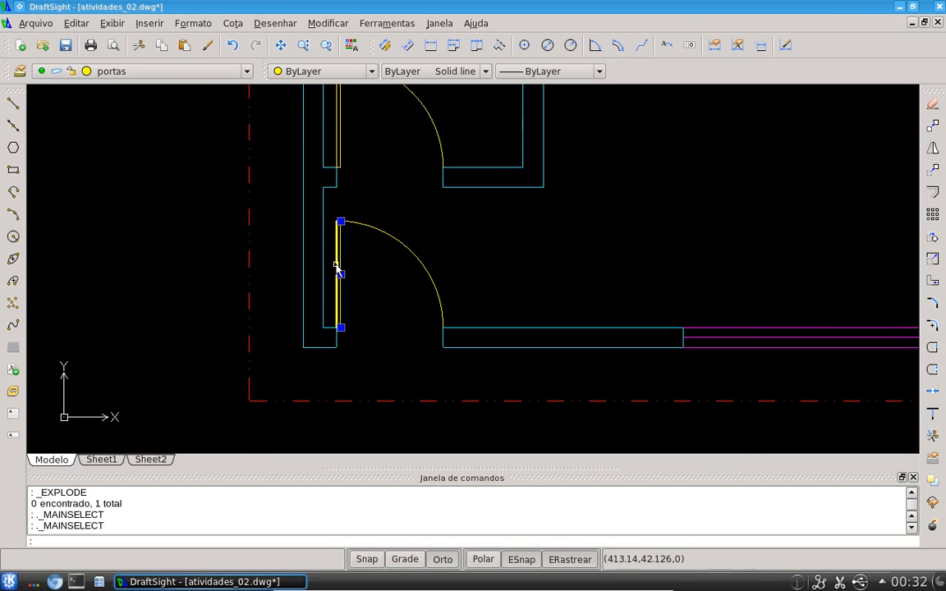
{"action": "key", "text": "Escape"}
{"action": "left_click", "coordinate": [382, 236]}
{"action": "key", "text": "Escape"}
{"action": "scroll", "coordinate": [446, 276], "scroll_direction": "down", "scroll_amount": 4}
{"action": "middle_click", "coordinate": [567, 250]}
{"action": "middle_click", "coordinate": [567, 250]}
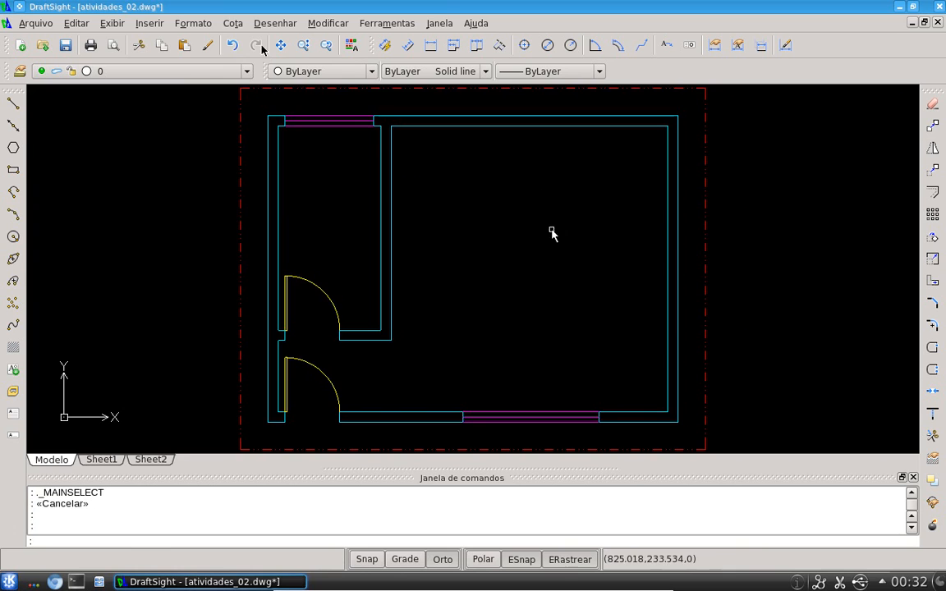
{"action": "left_click", "coordinate": [152, 24]}
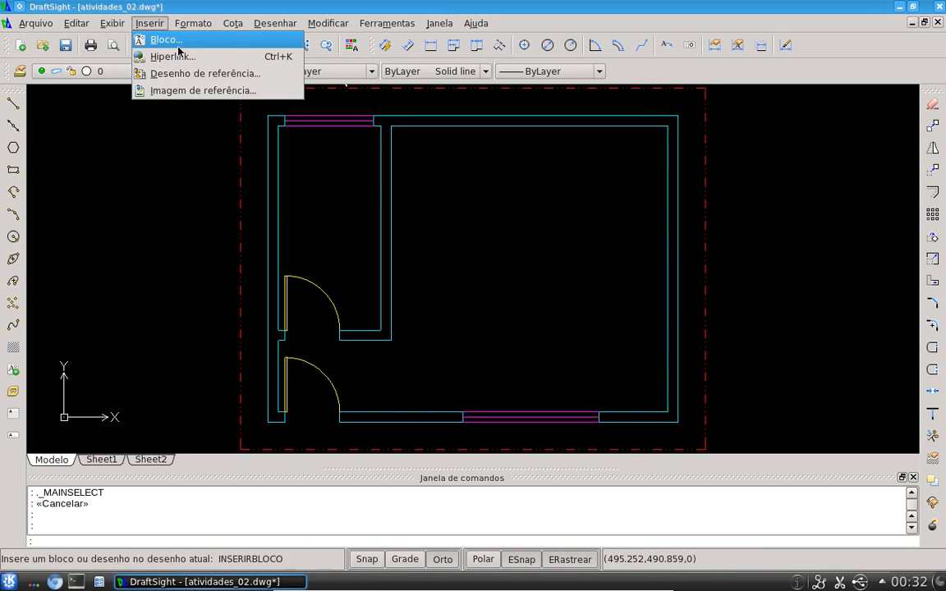
{"action": "left_click", "coordinate": [166, 40]}
{"action": "left_click", "coordinate": [521, 160]}
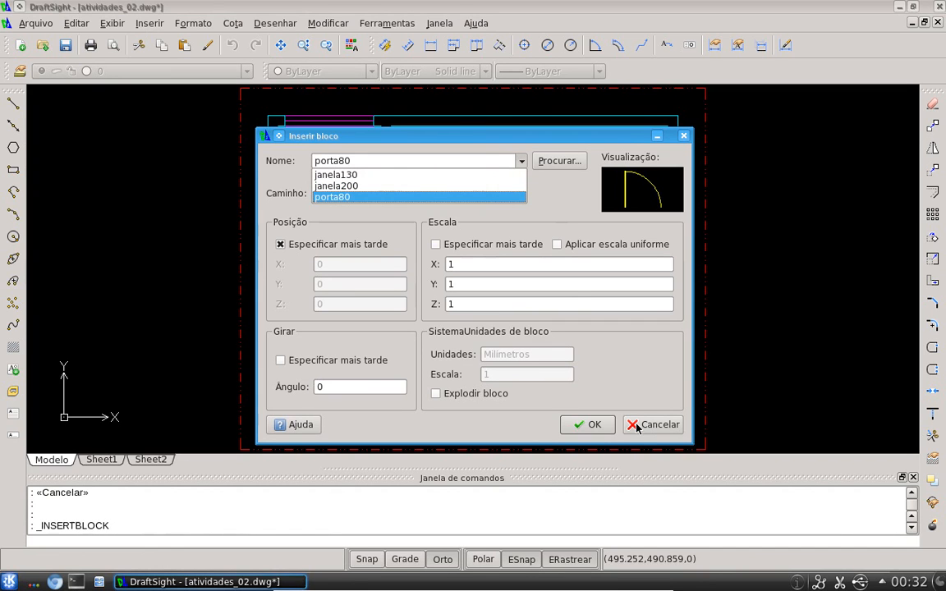
{"action": "left_click", "coordinate": [596, 424]}
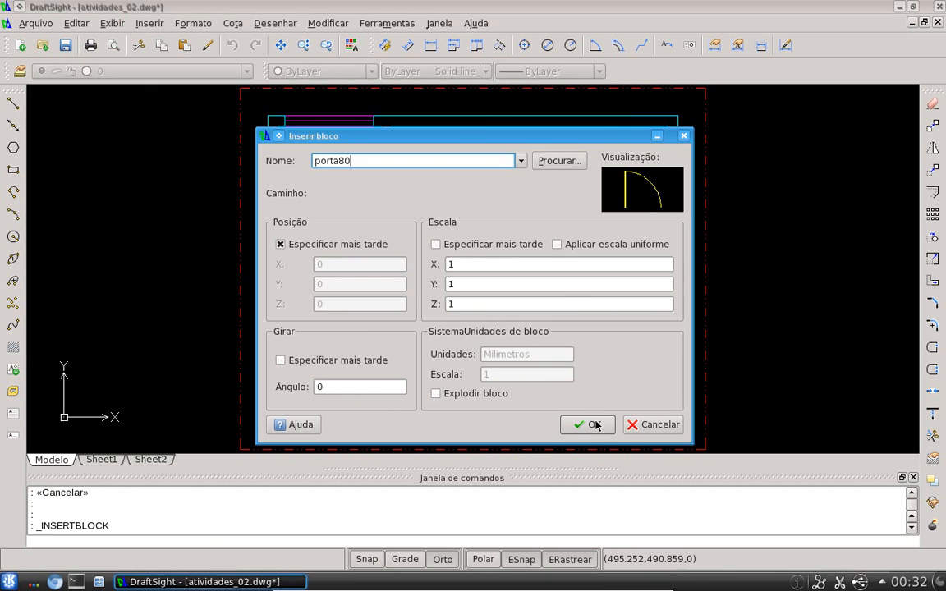
{"action": "left_click", "coordinate": [594, 424]}
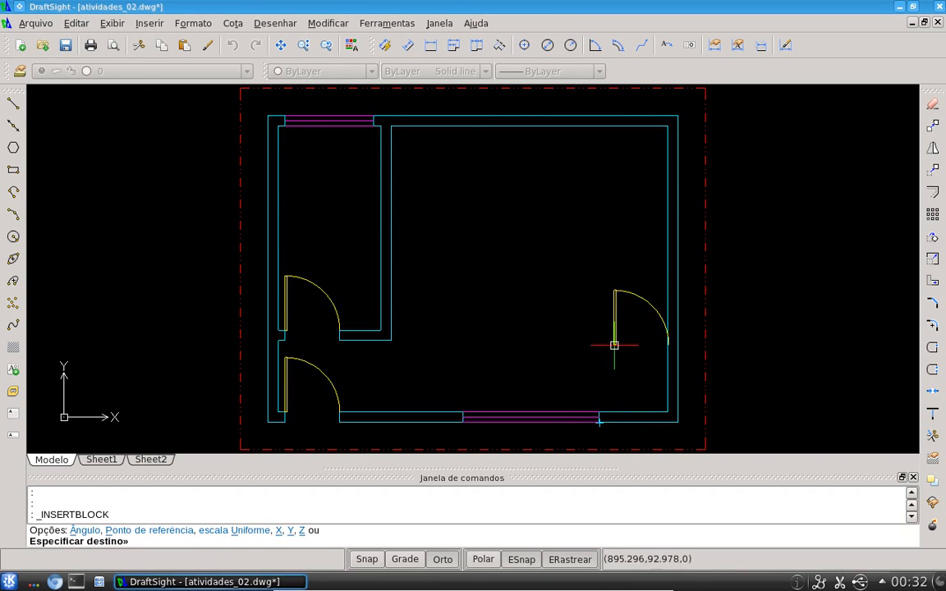
{"action": "key", "text": "Escape"}
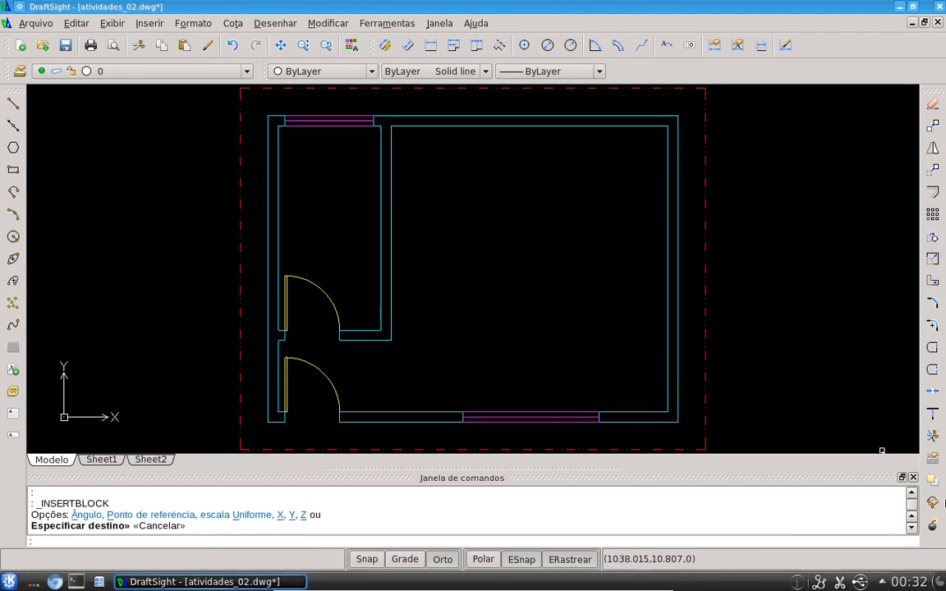
Try to explode the window blocks in the upper and lower walls
{"action": "left_click", "coordinate": [934, 527]}
{"action": "left_click", "coordinate": [530, 420]}
{"action": "left_click", "coordinate": [545, 360]}
{"action": "left_click", "coordinate": [318, 115]}
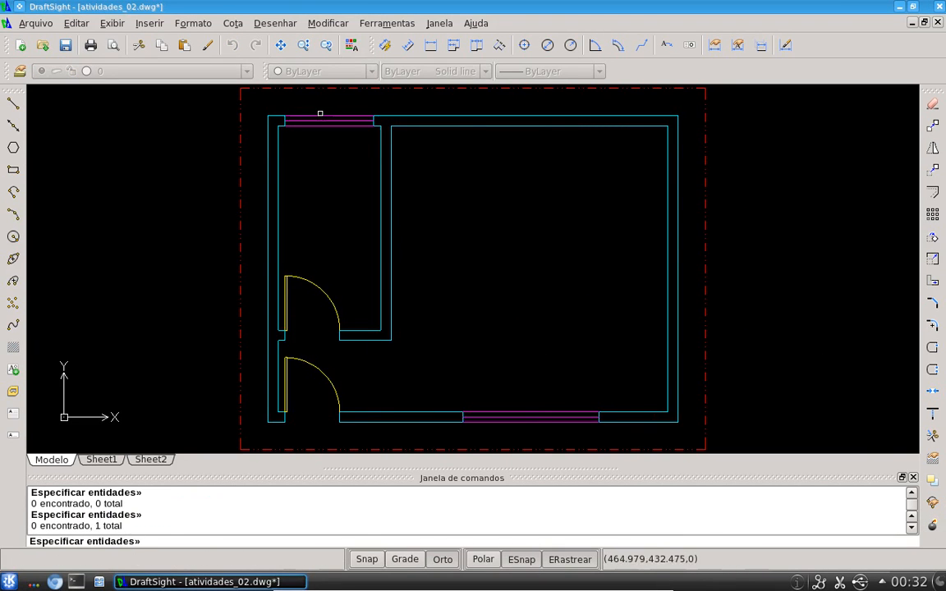
{"action": "key", "text": "Return"}
Try to explode the upper door block
{"action": "left_click", "coordinate": [304, 282]}
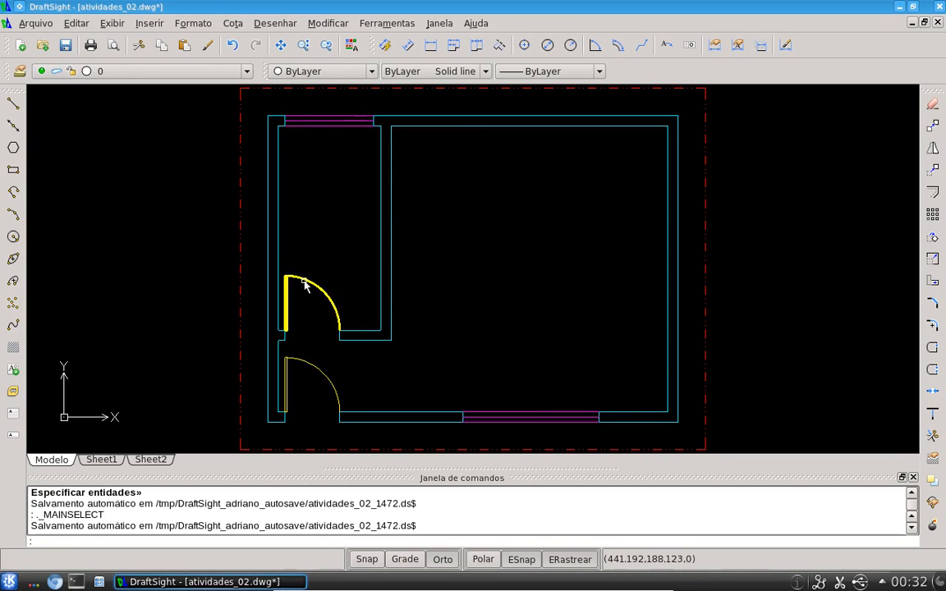
{"action": "key", "text": "Return"}
{"action": "left_click", "coordinate": [325, 295]}
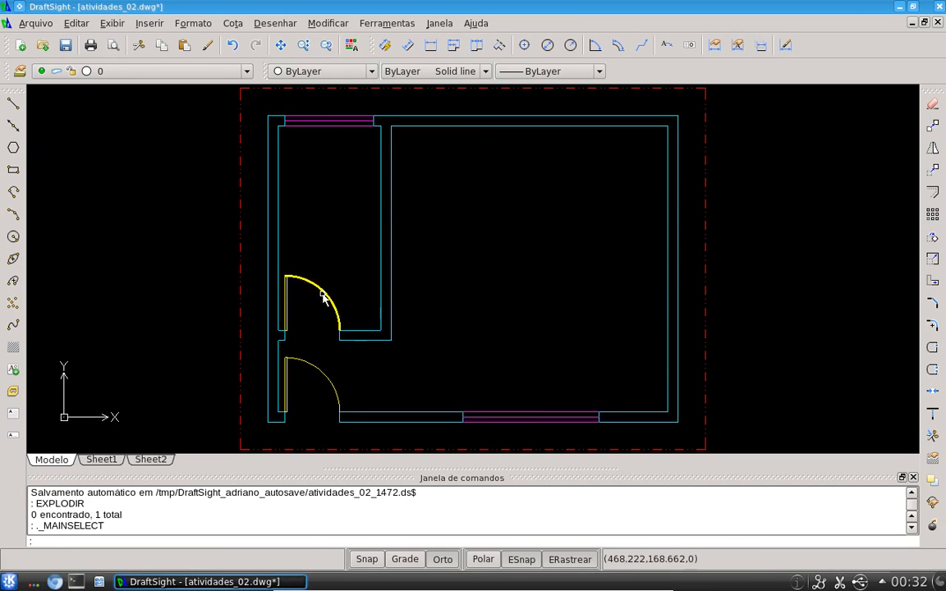
{"action": "key", "text": "Escape"}
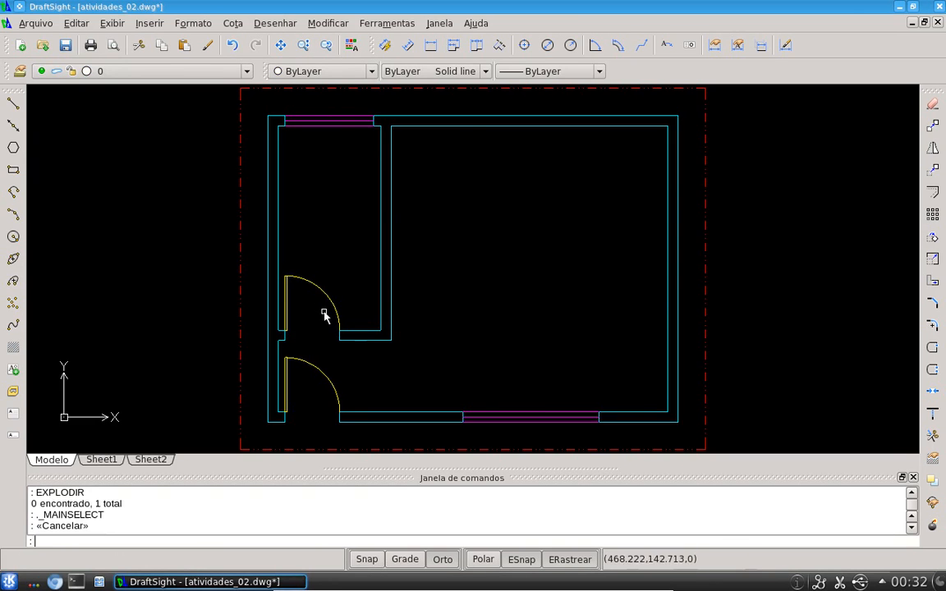
Try to explode the lower window block
{"action": "left_click", "coordinate": [531, 421]}
{"action": "key", "text": "Escape"}
{"action": "left_click", "coordinate": [519, 423]}
{"action": "key", "text": "Escape"}
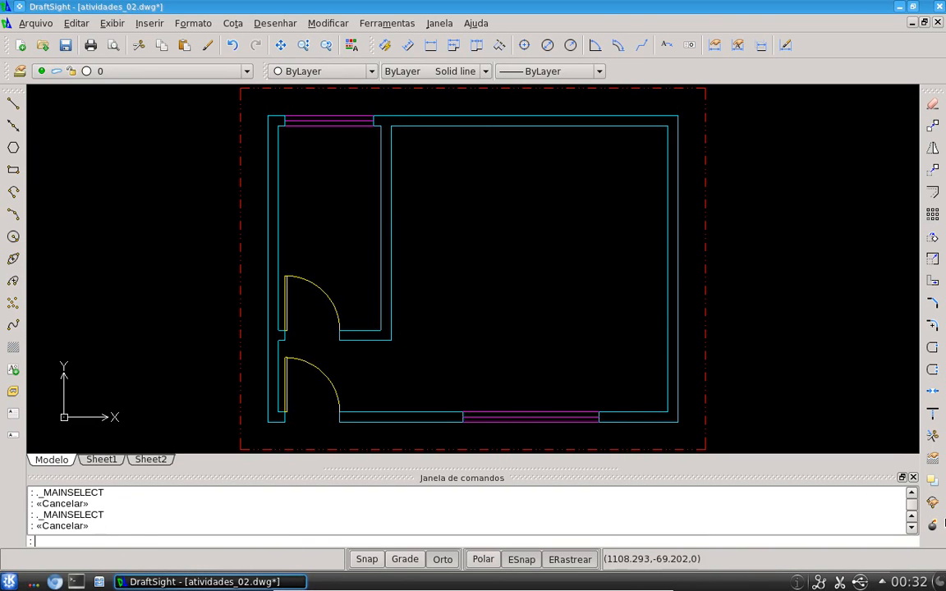
{"action": "left_click", "coordinate": [932, 526]}
{"action": "left_click", "coordinate": [508, 412]}
{"action": "key", "text": "Return"}
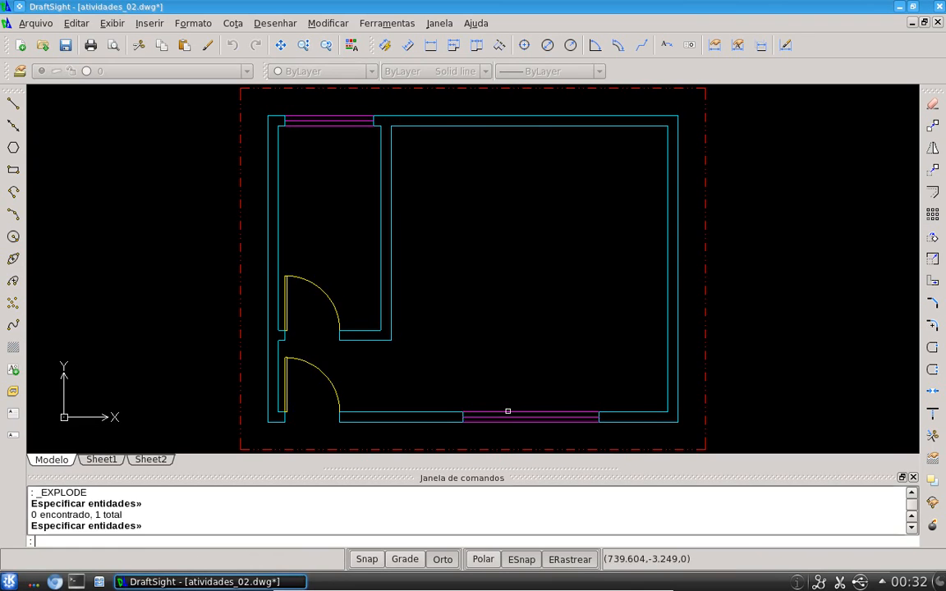
Select each window and door block in the plan in turn to inspect them
{"action": "left_click", "coordinate": [505, 413]}
{"action": "key", "text": "Escape"}
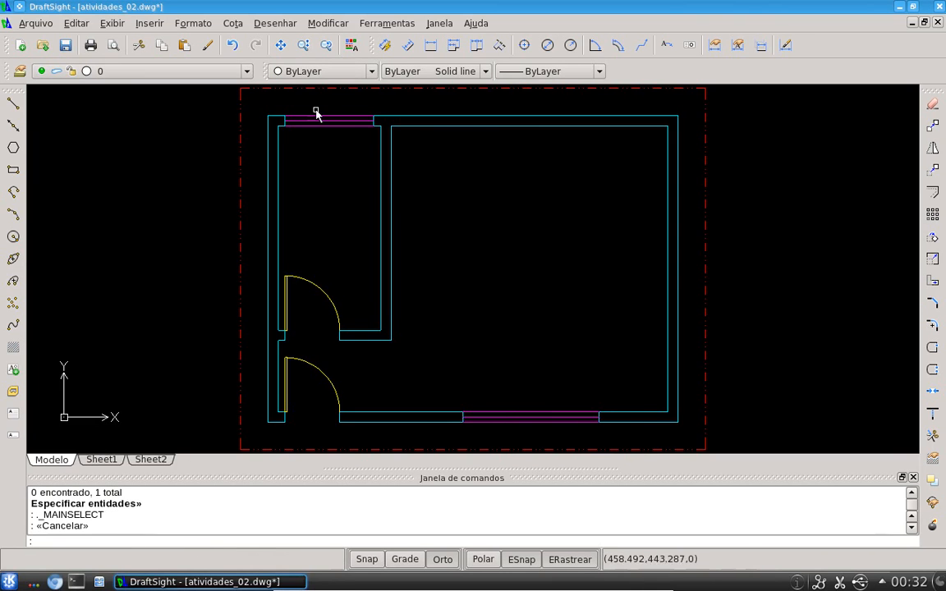
{"action": "left_click", "coordinate": [317, 119]}
{"action": "key", "text": "Escape"}
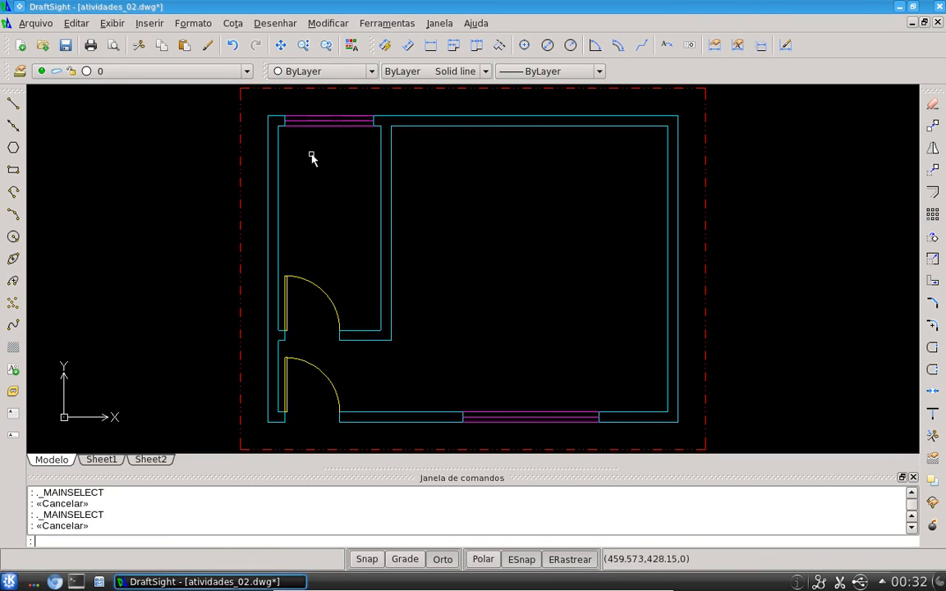
{"action": "left_click", "coordinate": [332, 299]}
{"action": "left_click", "coordinate": [312, 289]}
{"action": "key", "text": "Escape"}
{"action": "left_click", "coordinate": [313, 362]}
{"action": "left_click", "coordinate": [312, 376]}
{"action": "key", "text": "Escape"}
{"action": "scroll", "coordinate": [391, 329], "scroll_direction": "down", "scroll_amount": 3}
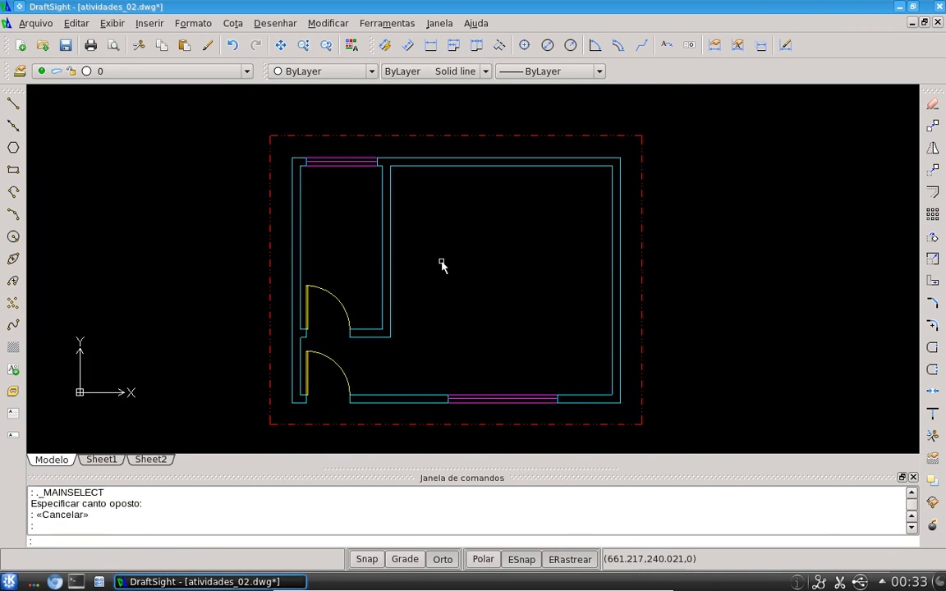
{"action": "scroll", "coordinate": [441, 264], "scroll_direction": "up", "scroll_amount": 2}
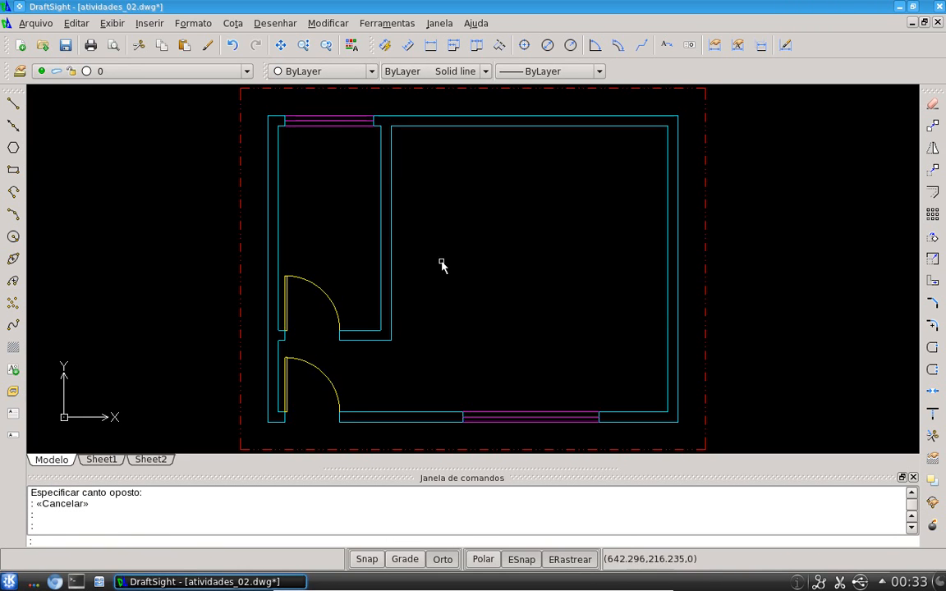
Open the Insert Block dialog to review the available block names, then cancel it
{"action": "left_click", "coordinate": [148, 23]}
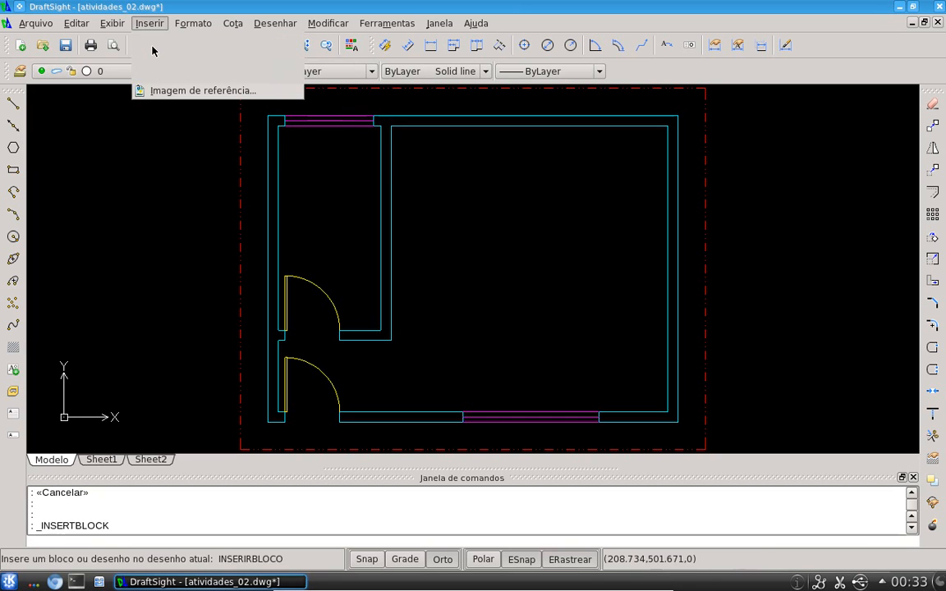
{"action": "left_click", "coordinate": [164, 39]}
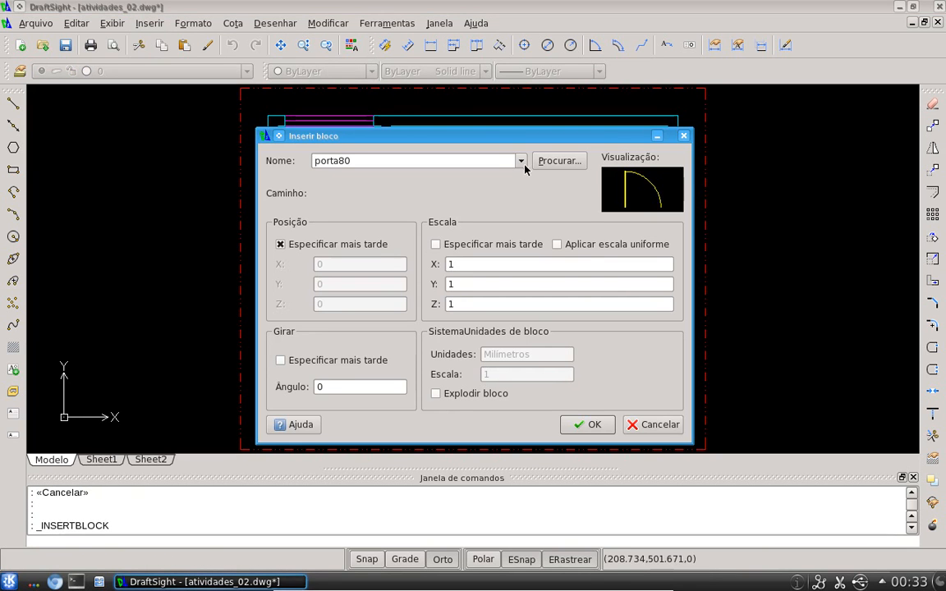
{"action": "left_click", "coordinate": [522, 163]}
{"action": "left_click", "coordinate": [519, 142]}
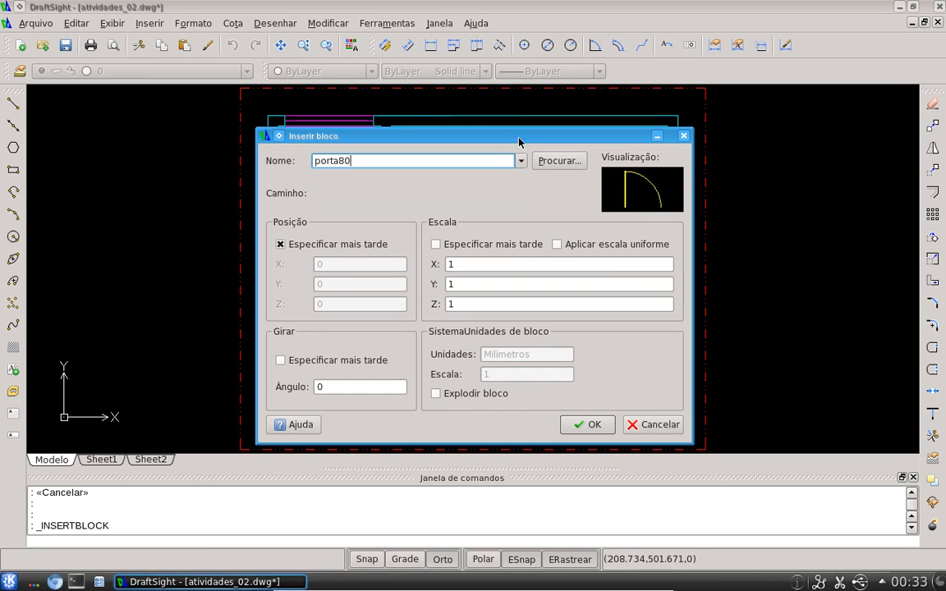
{"action": "left_click", "coordinate": [520, 160]}
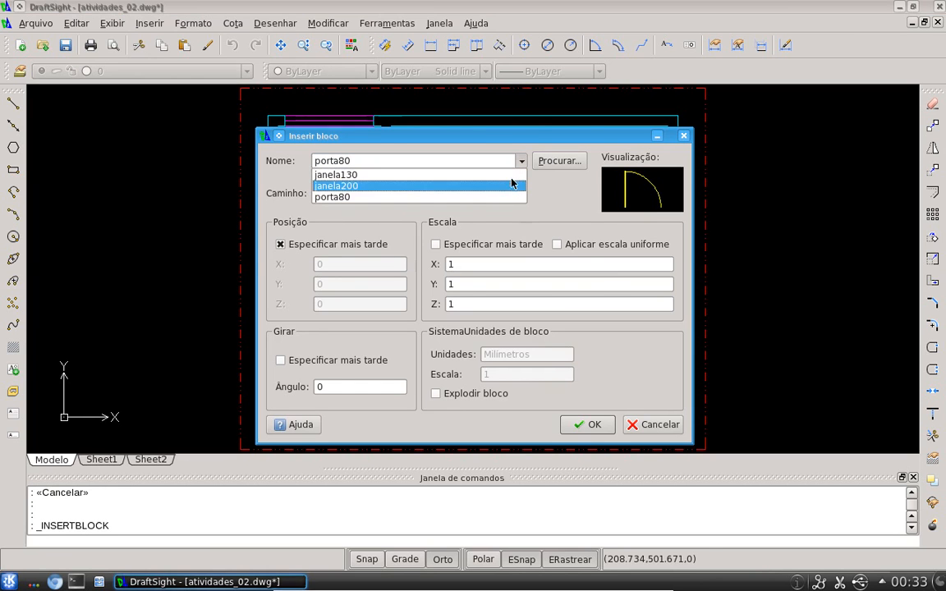
{"action": "left_click", "coordinate": [535, 135]}
{"action": "left_click_drag", "start_coordinate": [483, 132], "coordinate": [449, 126]}
{"action": "left_click", "coordinate": [616, 418]}
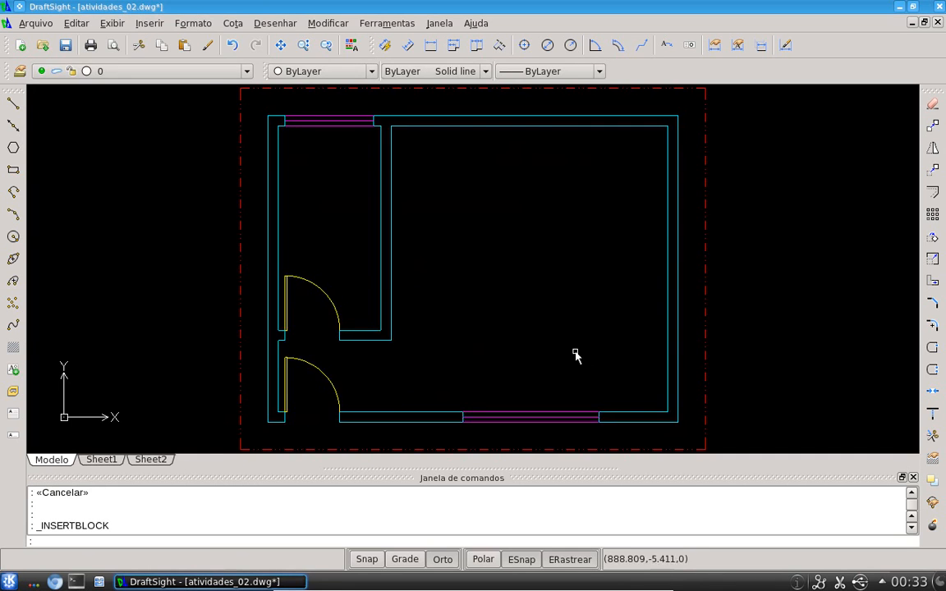
Create a new layer named teste in the Layer Manager
{"action": "middle_click_drag", "start_coordinate": [601, 236], "coordinate": [577, 235]}
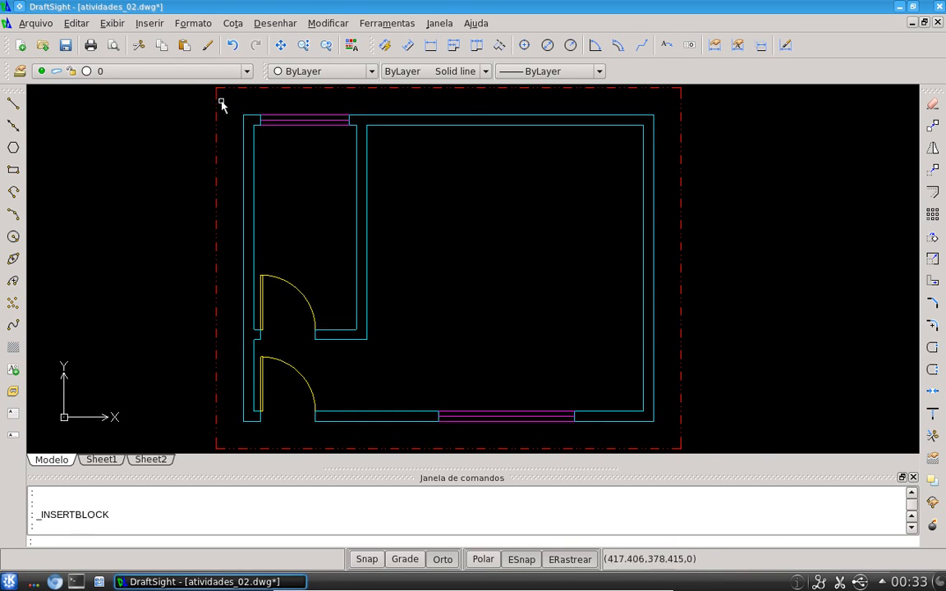
{"action": "left_click", "coordinate": [247, 73]}
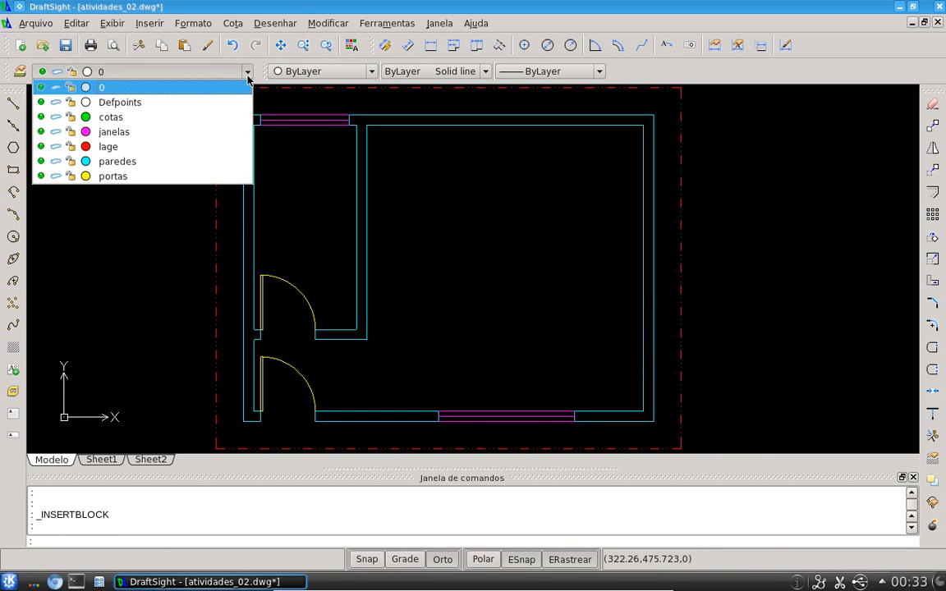
{"action": "left_click", "coordinate": [258, 73]}
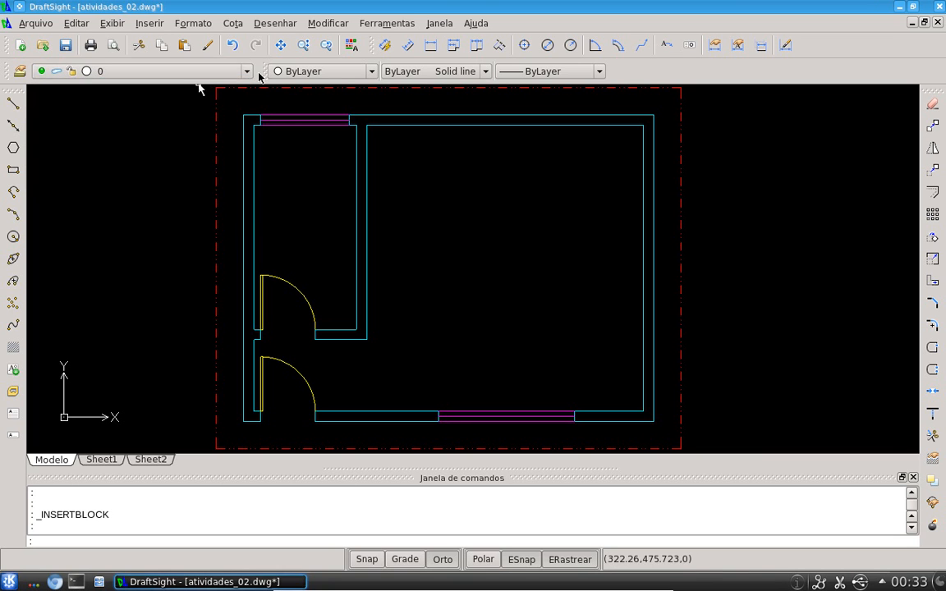
{"action": "left_click", "coordinate": [20, 71]}
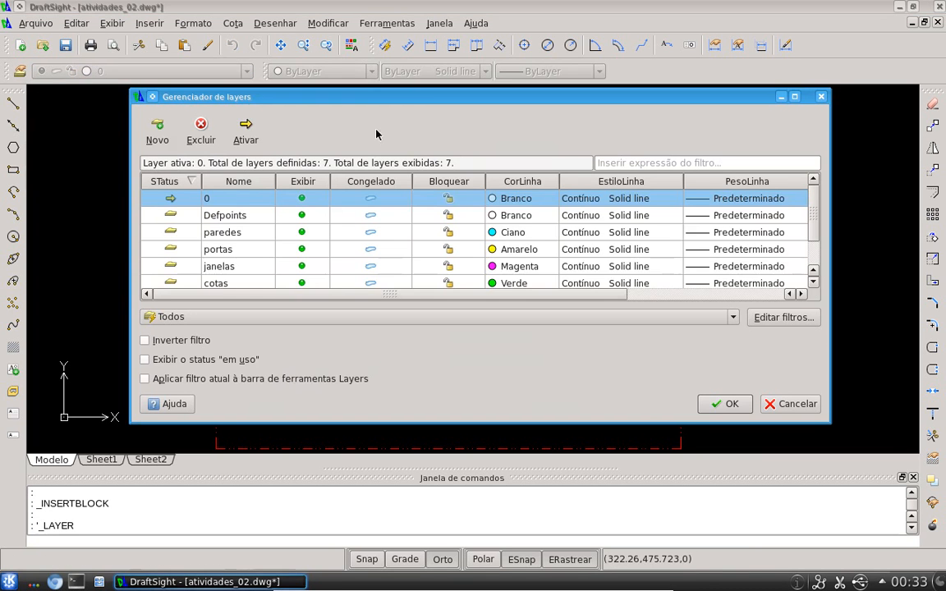
{"action": "left_click", "coordinate": [157, 130]}
{"action": "type", "text": "test"}
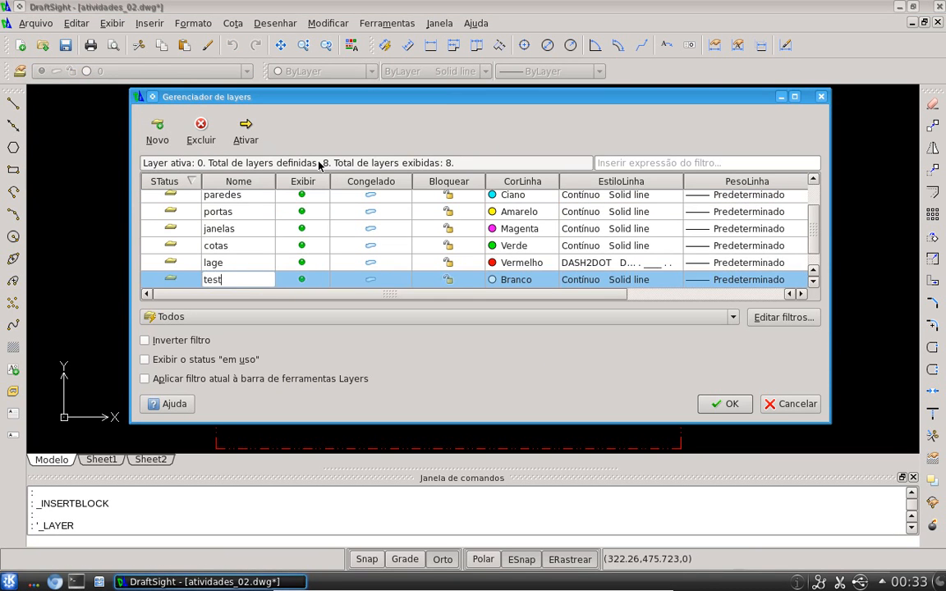
{"action": "type", "text": "e"}
{"action": "key", "text": "Return"}
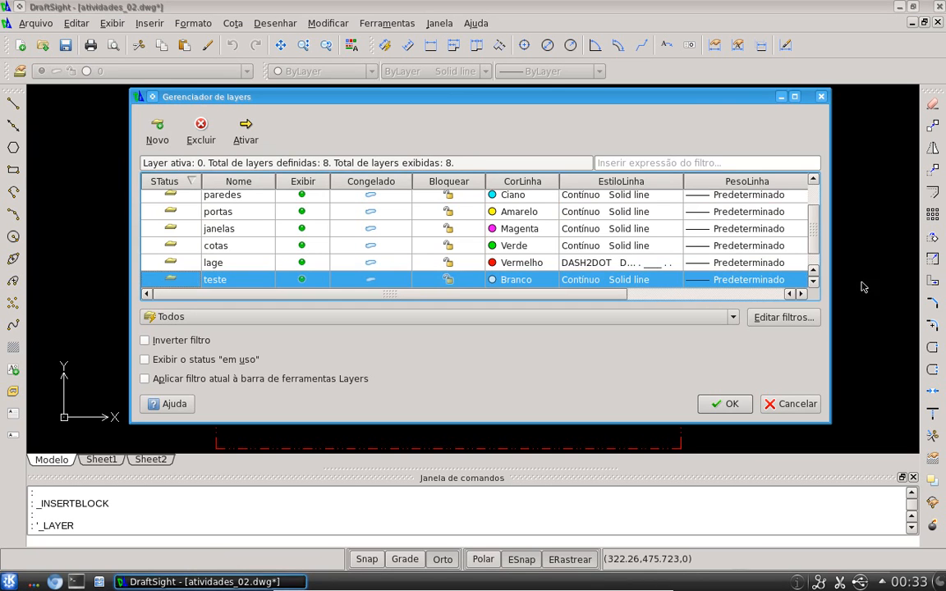
{"action": "left_click", "coordinate": [726, 403]}
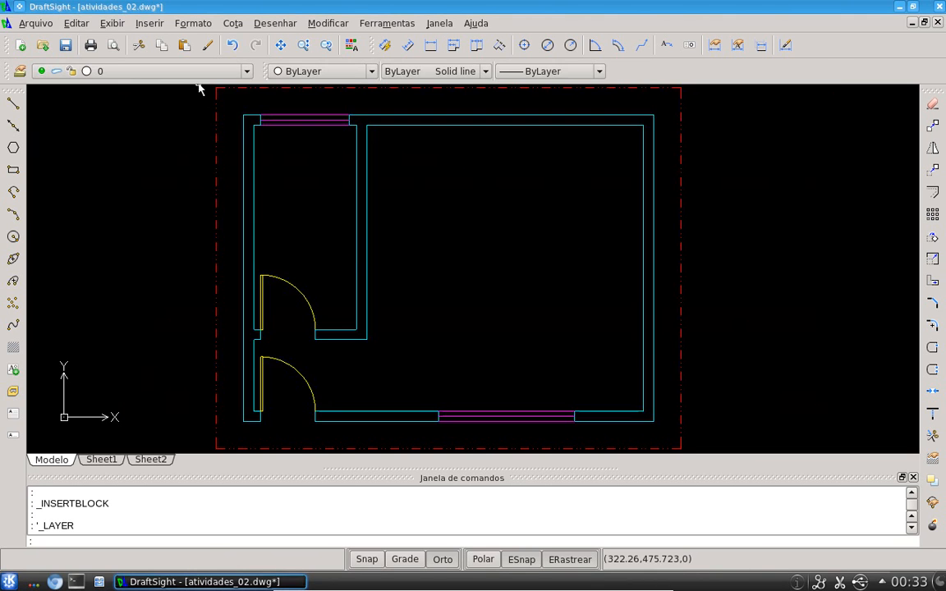
Run the purge command and inspect the unreferenced layers and blocks listed in the Purge dialog
{"action": "middle_click_drag", "start_coordinate": [458, 270], "coordinate": [433, 265]}
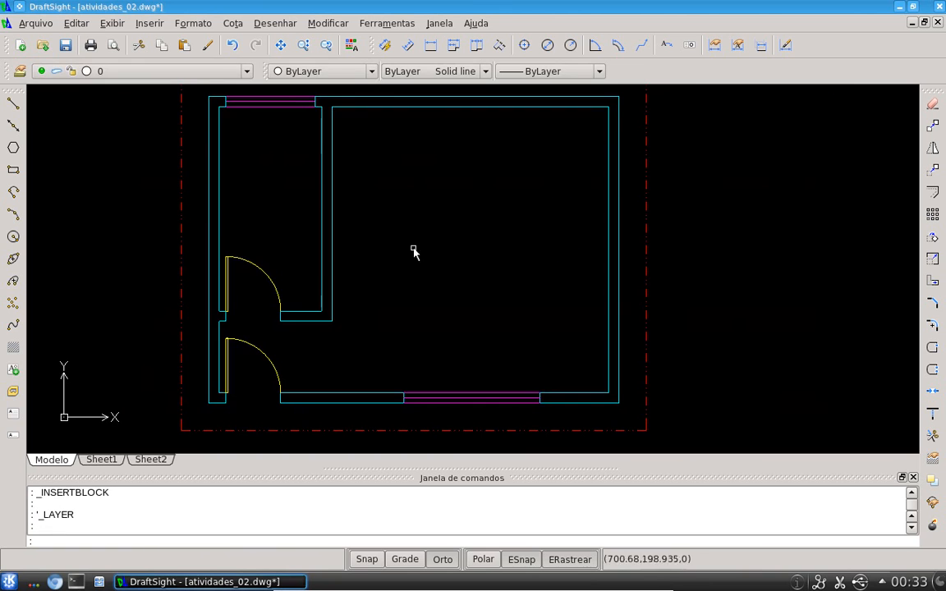
{"action": "key", "text": "Escape"}
{"action": "key", "text": "Escape"}
{"action": "middle_click", "coordinate": [402, 272]}
{"action": "middle_click", "coordinate": [403, 271]}
{"action": "type", "text": "pu"}
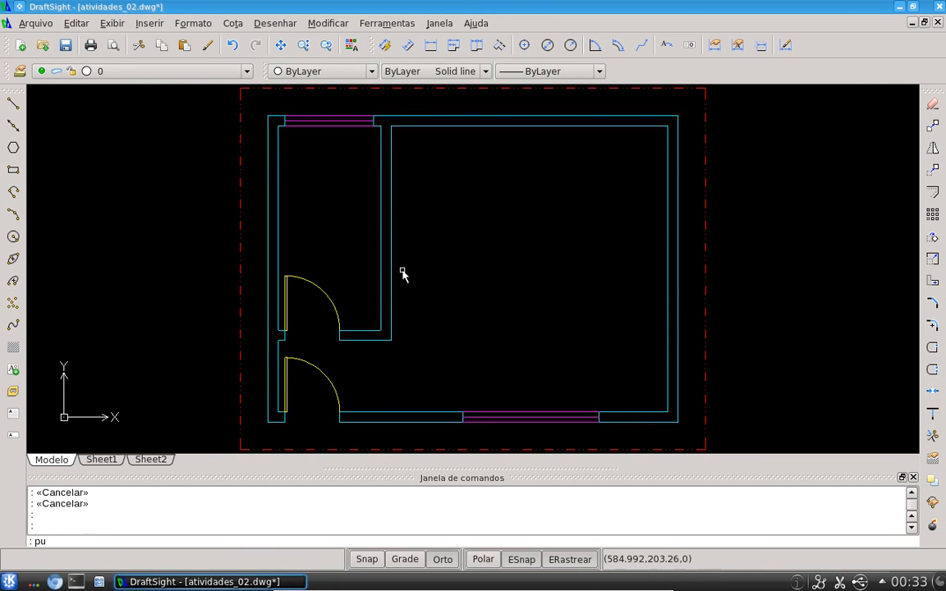
{"action": "type", "text": "rge"}
{"action": "key", "text": "Return"}
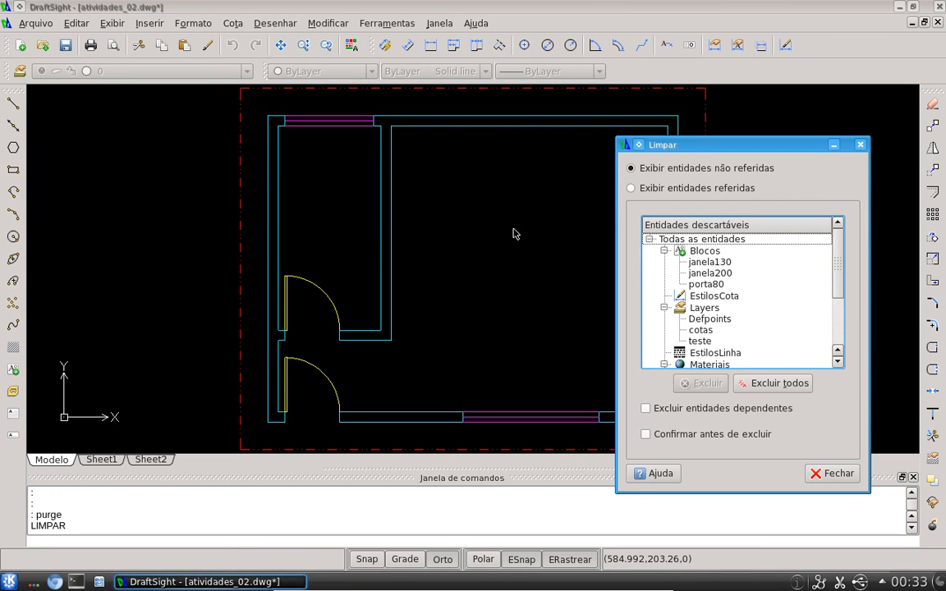
{"action": "left_click_drag", "start_coordinate": [619, 133], "coordinate": [383, 70]}
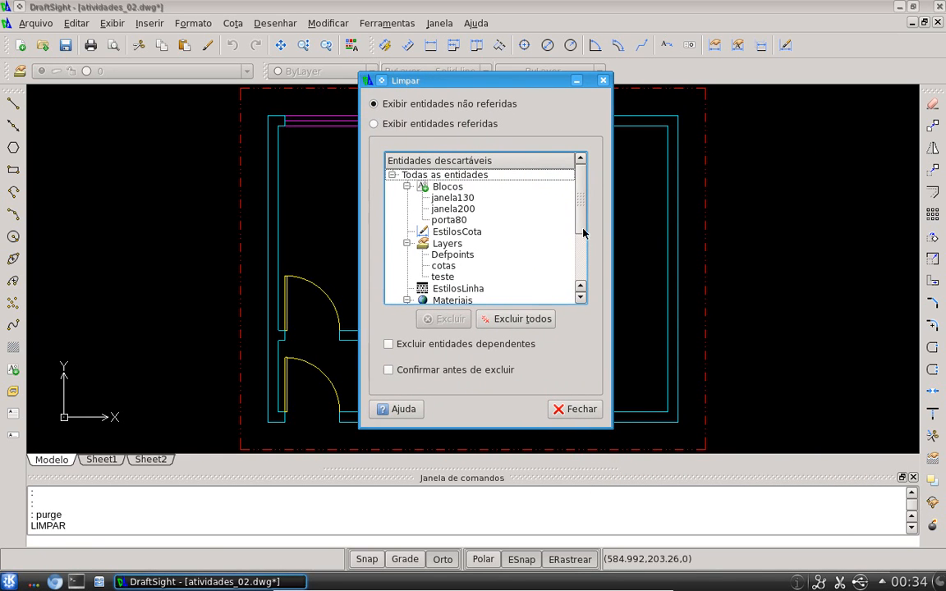
{"action": "scroll", "coordinate": [582, 233], "scroll_direction": "down", "scroll_amount": 2}
{"action": "scroll", "coordinate": [579, 229], "scroll_direction": "up", "scroll_amount": 2}
{"action": "left_click", "coordinate": [415, 244]}
{"action": "left_click", "coordinate": [443, 267]}
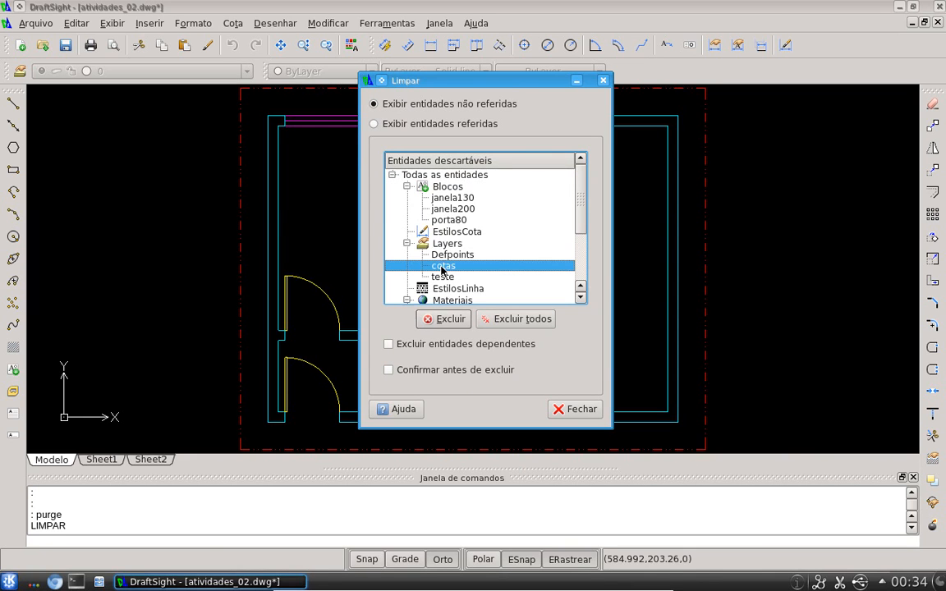
{"action": "mouse_move", "coordinate": [508, 77]}
{"action": "left_mouse_down"}
{"action": "mouse_move", "coordinate": [813, 148]}
{"action": "mouse_move", "coordinate": [657, 114]}
{"action": "left_mouse_up"}
{"action": "left_click", "coordinate": [605, 293]}
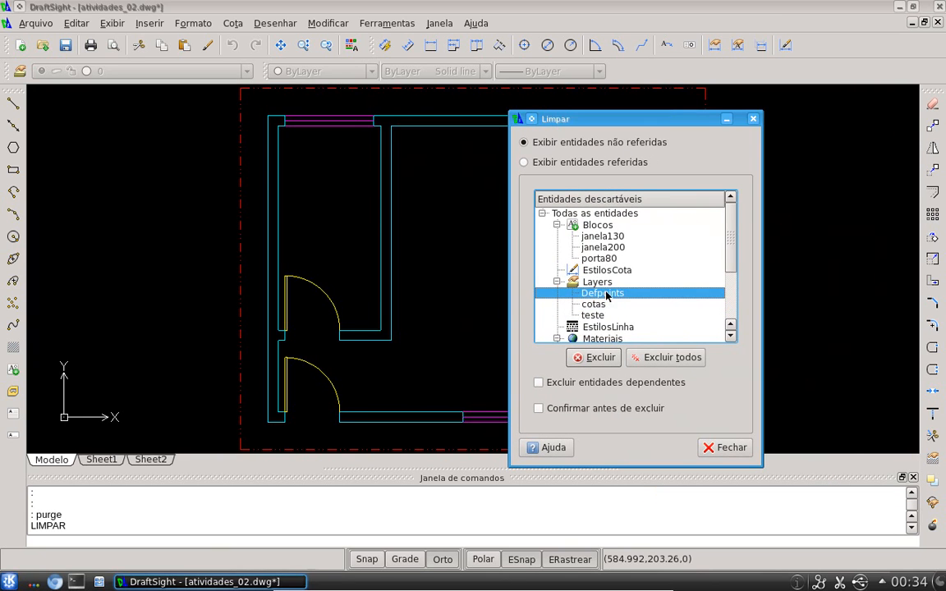
{"action": "left_click", "coordinate": [581, 315]}
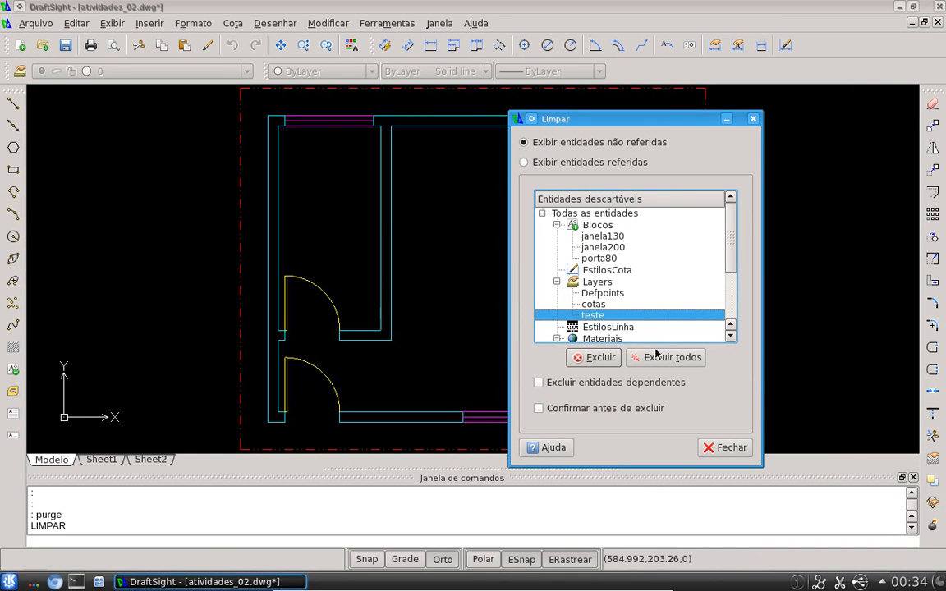
Purge all unreferenced items, including the janela130, janela200 and porta80 blocks and the teste layer
{"action": "left_click", "coordinate": [597, 237]}
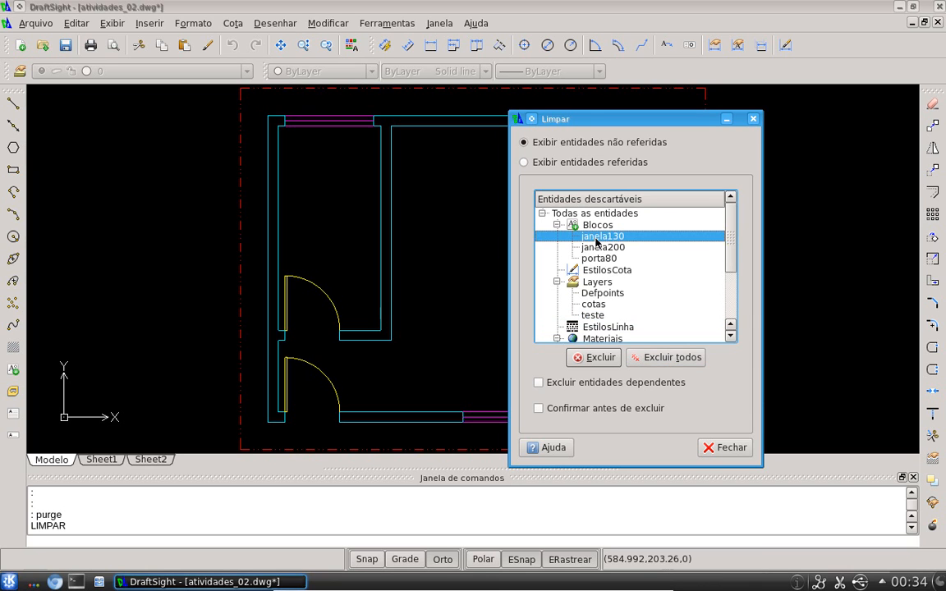
{"action": "left_click", "coordinate": [592, 249]}
{"action": "left_click", "coordinate": [592, 258]}
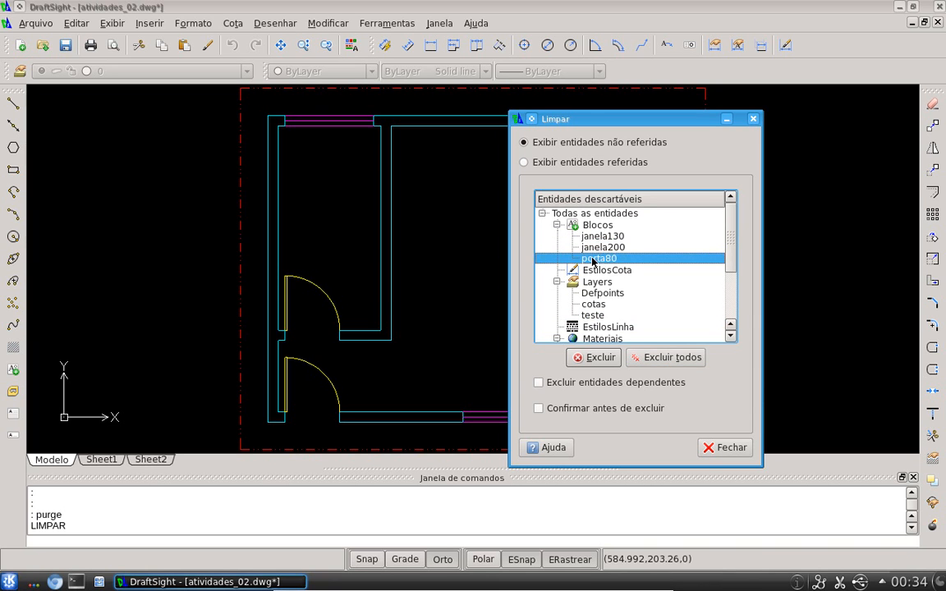
{"action": "left_click", "coordinate": [662, 361]}
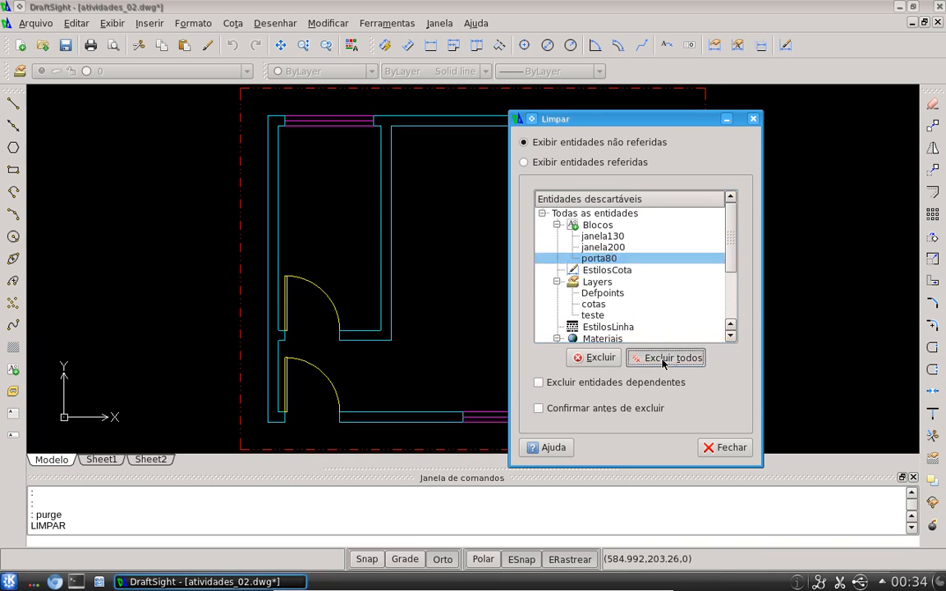
Browse the remaining purge categories and close the Purge dialog
{"action": "left_click", "coordinate": [594, 227]}
{"action": "key", "text": "Down"}
{"action": "key", "text": "Down"}
{"action": "key", "text": "Down"}
{"action": "key", "text": "Down"}
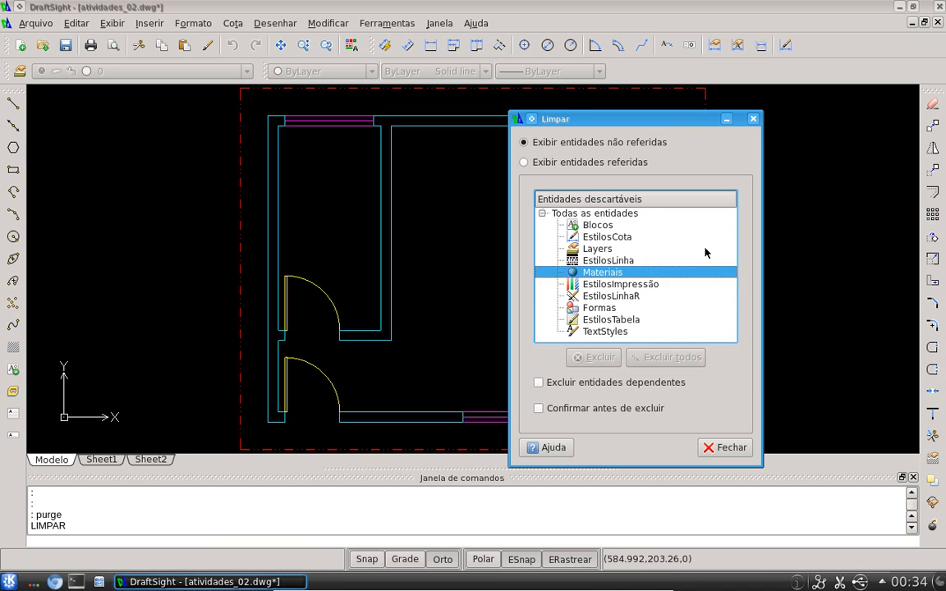
{"action": "key", "text": "Down"}
{"action": "key", "text": "Down"}
{"action": "key", "text": "Up"}
{"action": "key", "text": "Up"}
{"action": "key", "text": "Up"}
{"action": "key", "text": "Up"}
{"action": "key", "text": "Up"}
{"action": "key", "text": "Up"}
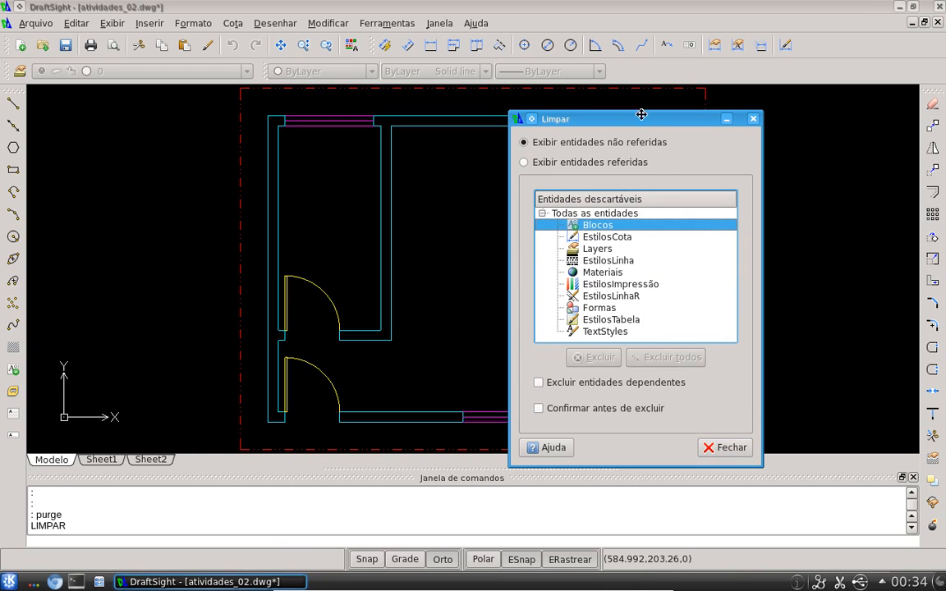
{"action": "left_click_drag", "start_coordinate": [646, 121], "coordinate": [628, 101]}
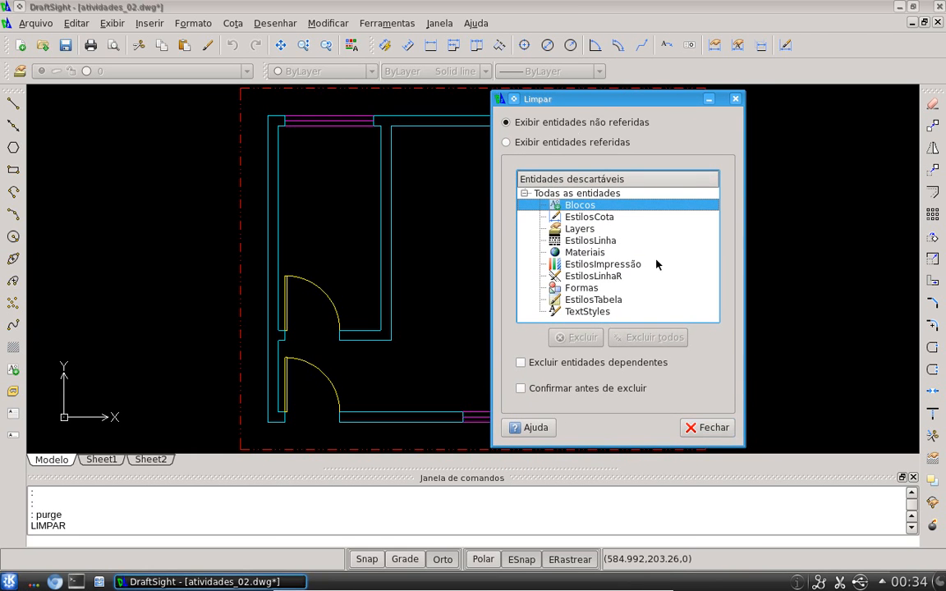
{"action": "left_click", "coordinate": [716, 428]}
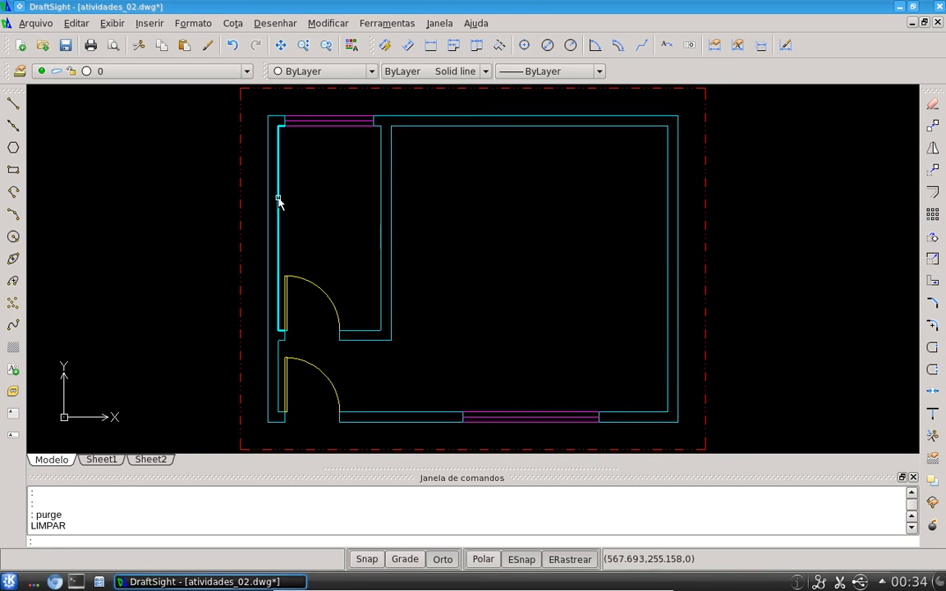
Review the remaining layers and reopen the Purge dialog with the limpar command, then close it
{"action": "left_click", "coordinate": [246, 72]}
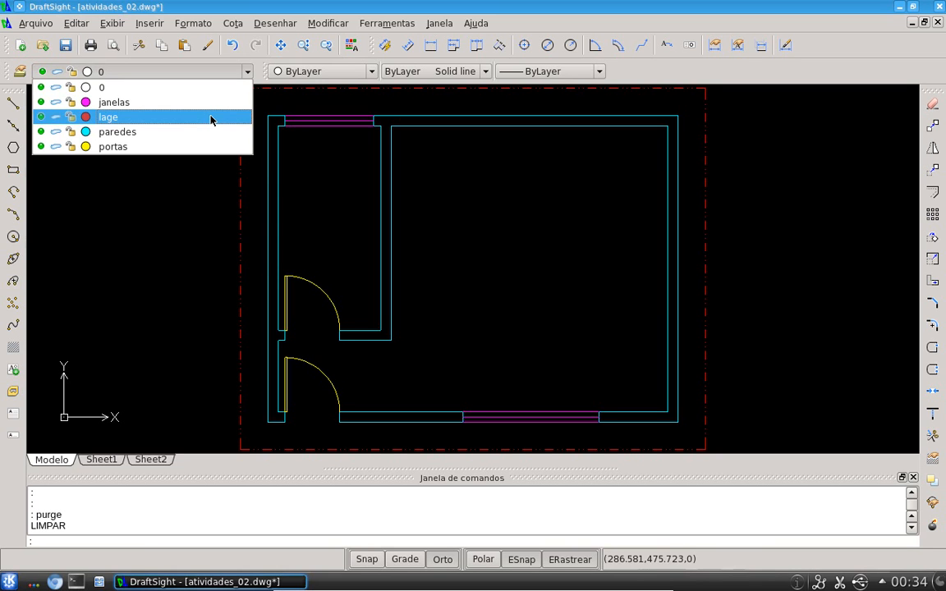
{"action": "left_click", "coordinate": [198, 87]}
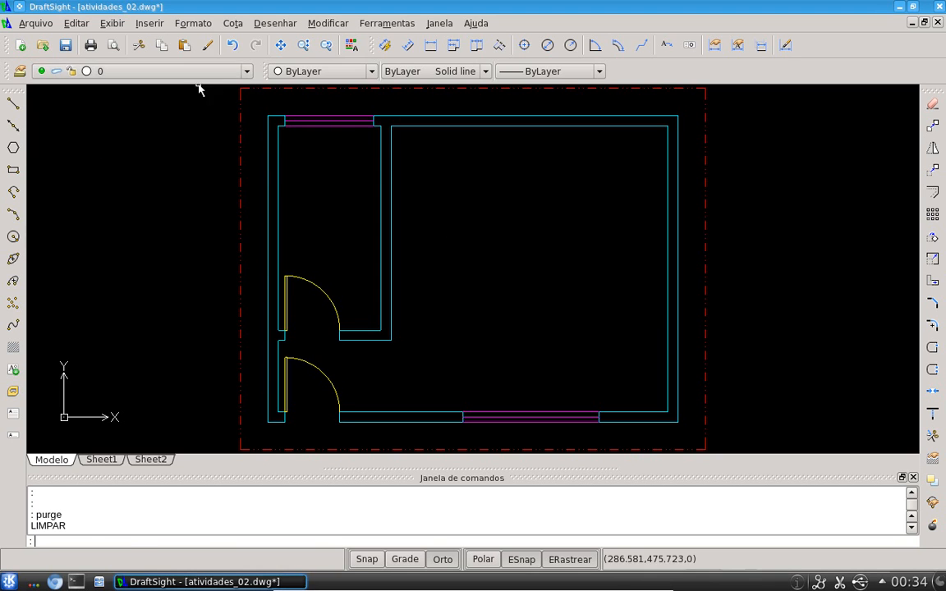
{"action": "left_click", "coordinate": [427, 289]}
{"action": "left_click", "coordinate": [502, 302]}
{"action": "type", "text": "linpa"}
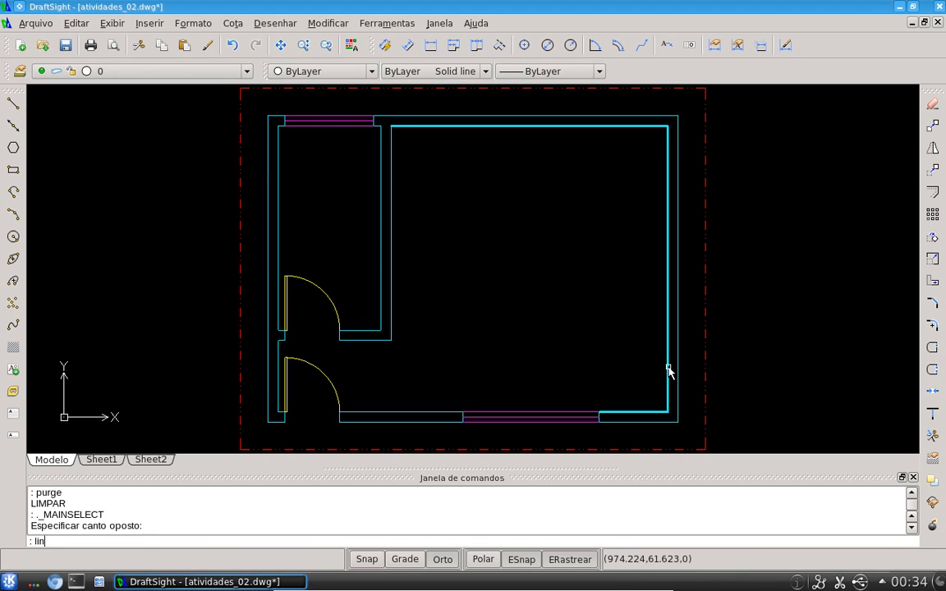
{"action": "key", "text": "BackSpace"}
{"action": "key", "text": "BackSpace"}
{"action": "key", "text": "BackSpace"}
{"action": "key", "text": "BackSpace"}
{"action": "type", "text": "impar"}
{"action": "key", "text": "Return"}
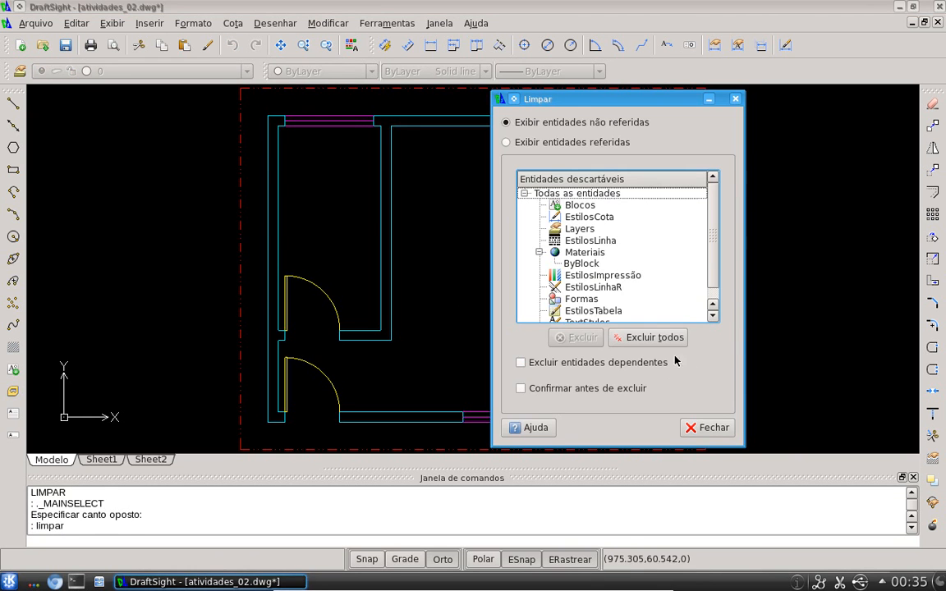
{"action": "key", "text": "Escape"}
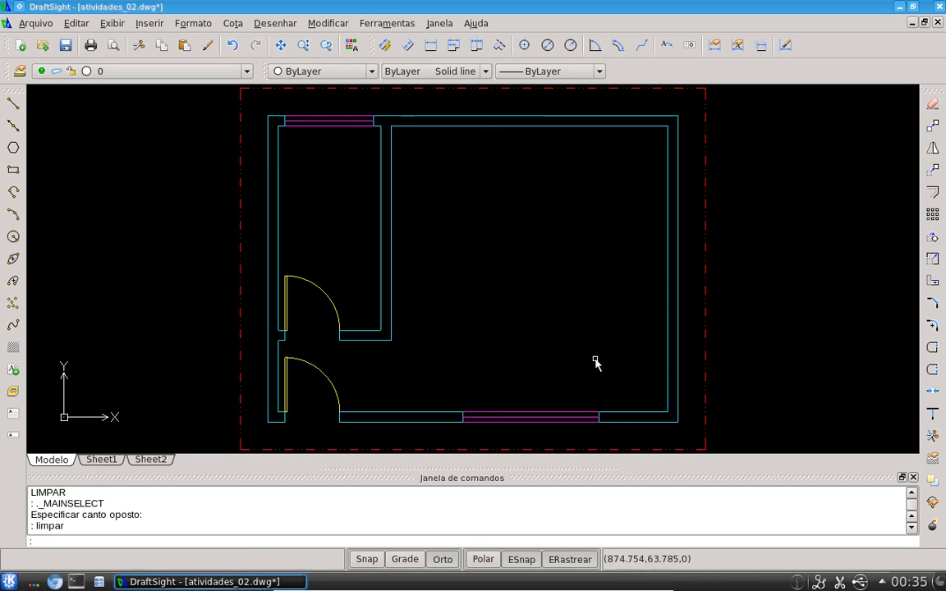
Reopen the Purge dialog, browse the list of unreferenced entities, and close it
{"action": "key", "text": "Escape"}
{"action": "type", "text": "pu"}
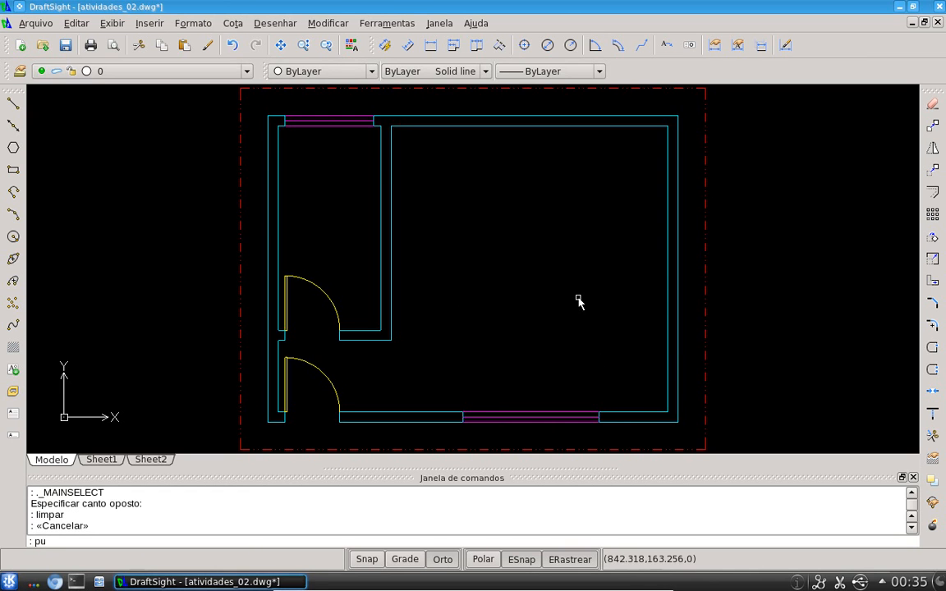
{"action": "key", "text": "Return"}
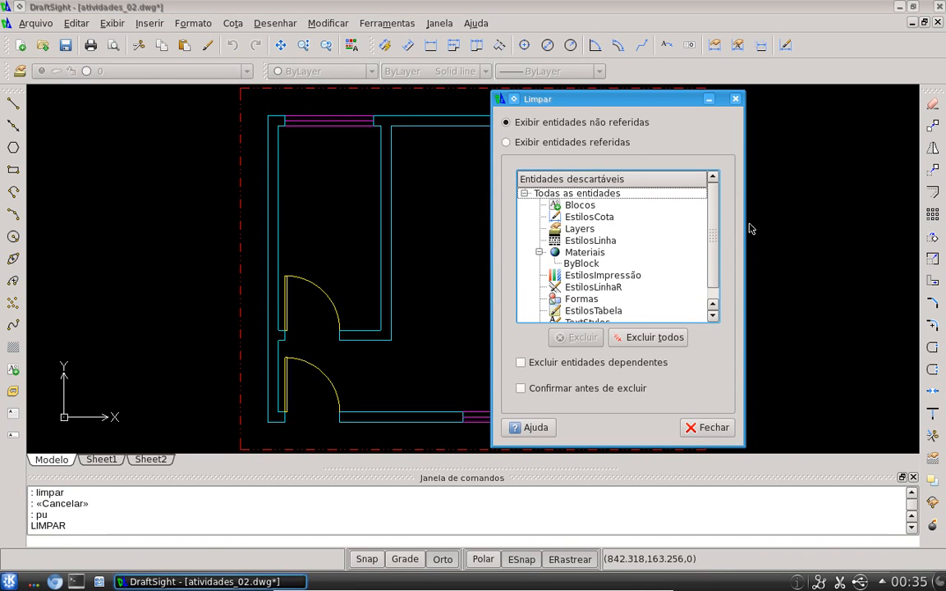
{"action": "left_click_drag", "start_coordinate": [712, 216], "coordinate": [714, 180]}
{"action": "left_click", "coordinate": [572, 264]}
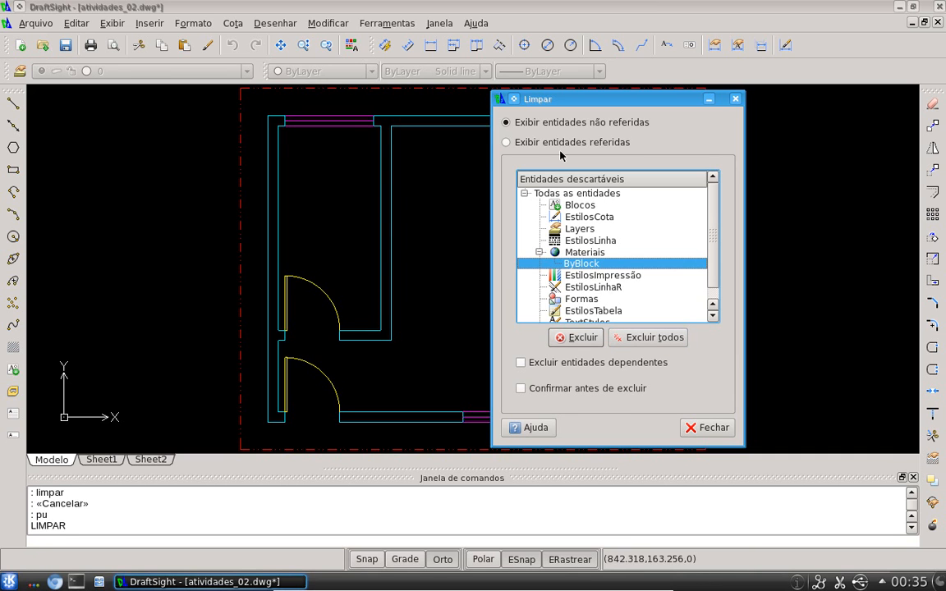
{"action": "mouse_move", "coordinate": [548, 108]}
{"action": "left_mouse_down"}
{"action": "mouse_move", "coordinate": [506, 99]}
{"action": "mouse_move", "coordinate": [724, 114]}
{"action": "mouse_move", "coordinate": [795, 107]}
{"action": "mouse_move", "coordinate": [708, 104]}
{"action": "left_mouse_up"}
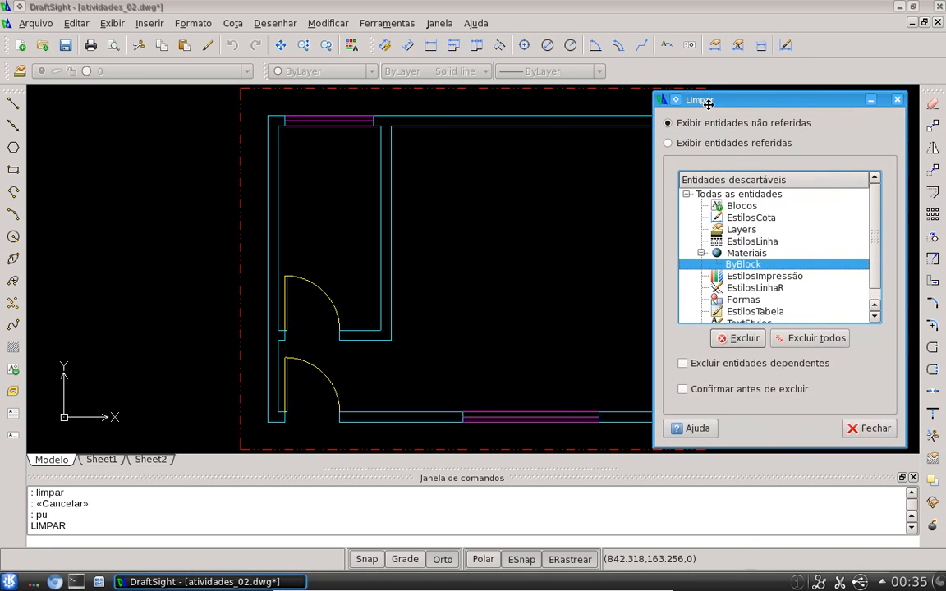
{"action": "left_click_drag", "start_coordinate": [708, 104], "coordinate": [701, 102]}
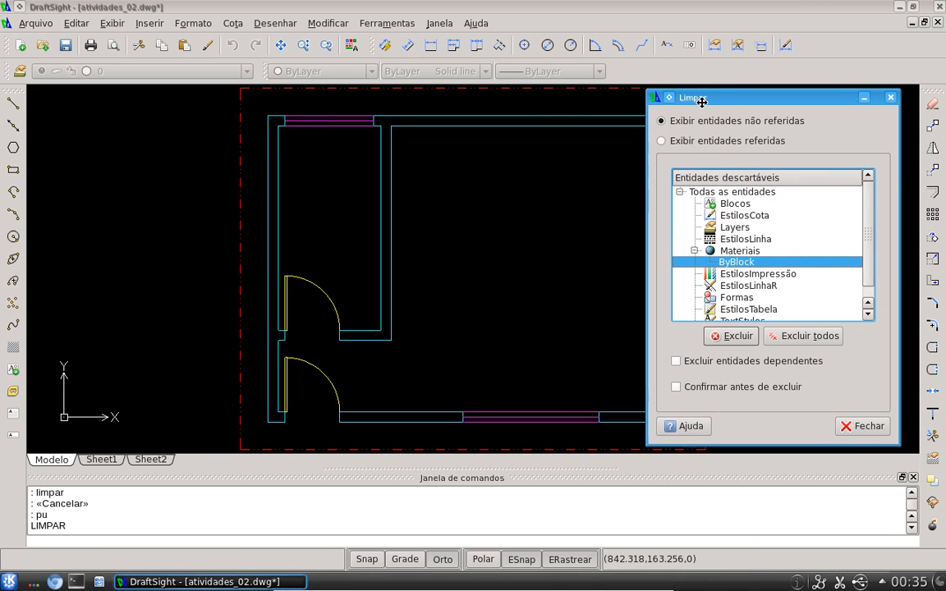
{"action": "left_click", "coordinate": [848, 428]}
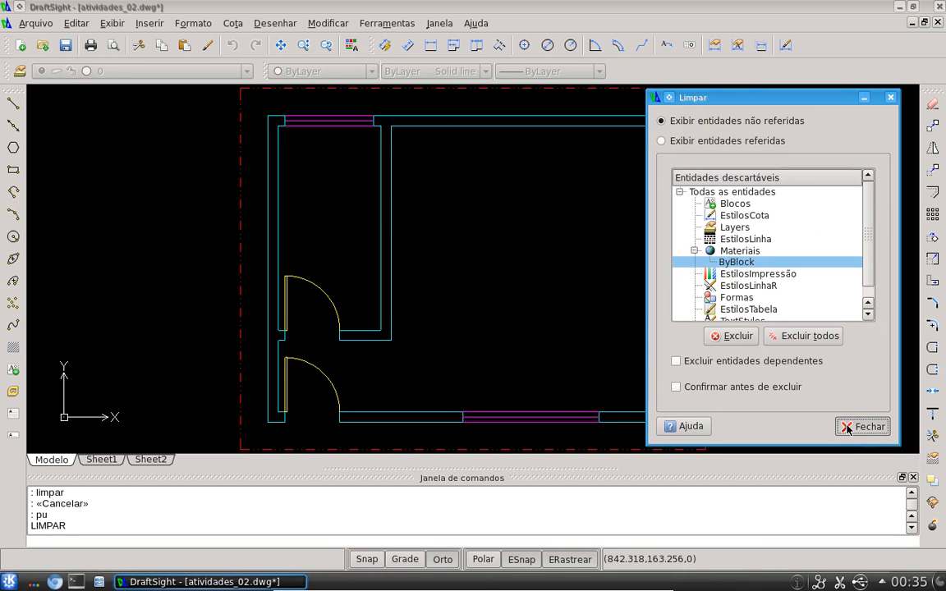
{"action": "left_click", "coordinate": [149, 24]}
{"action": "left_click", "coordinate": [161, 39]}
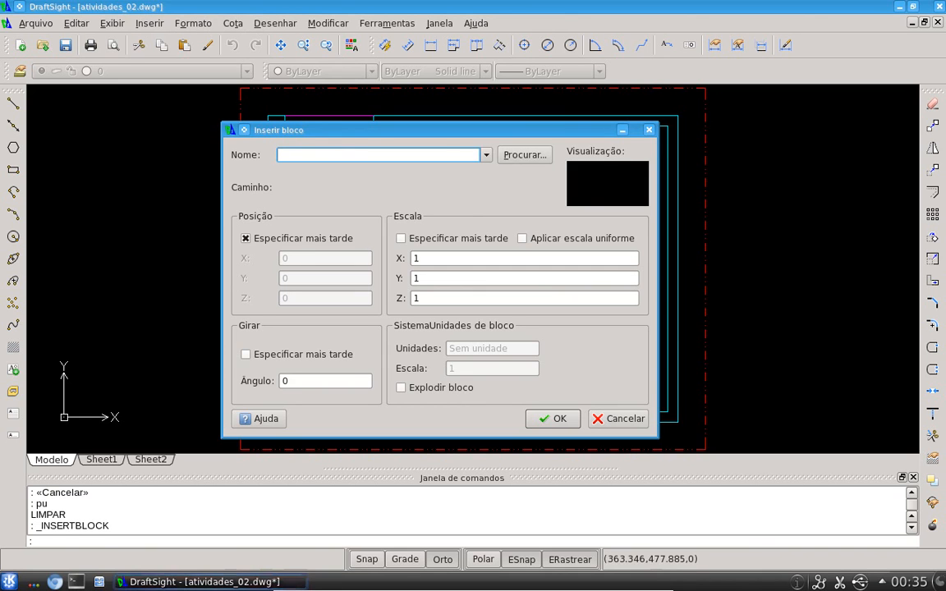
{"action": "key", "text": "Escape"}
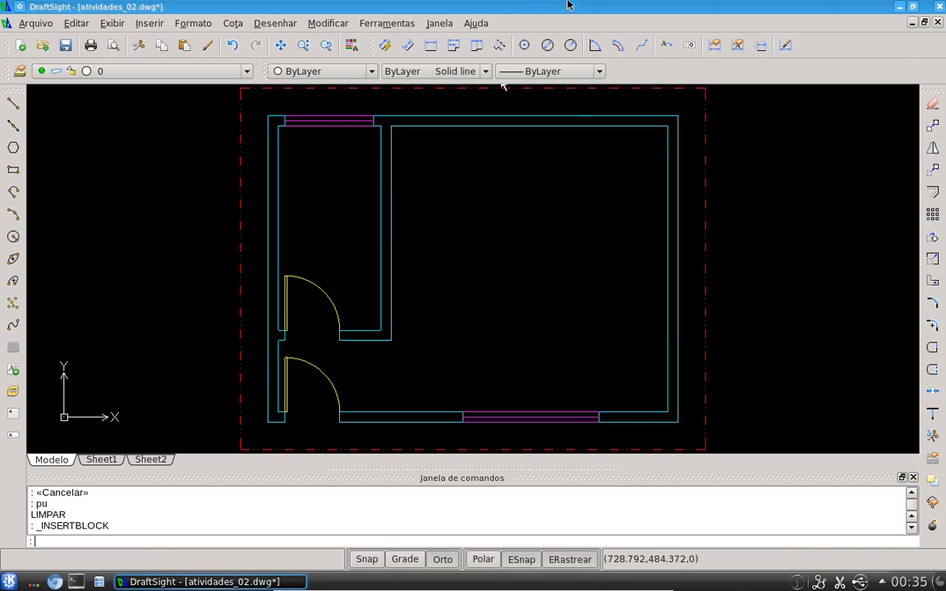
Erase the upper door block from its wall opening in the floor plan
{"action": "middle_click_drag", "start_coordinate": [456, 227], "coordinate": [428, 209]}
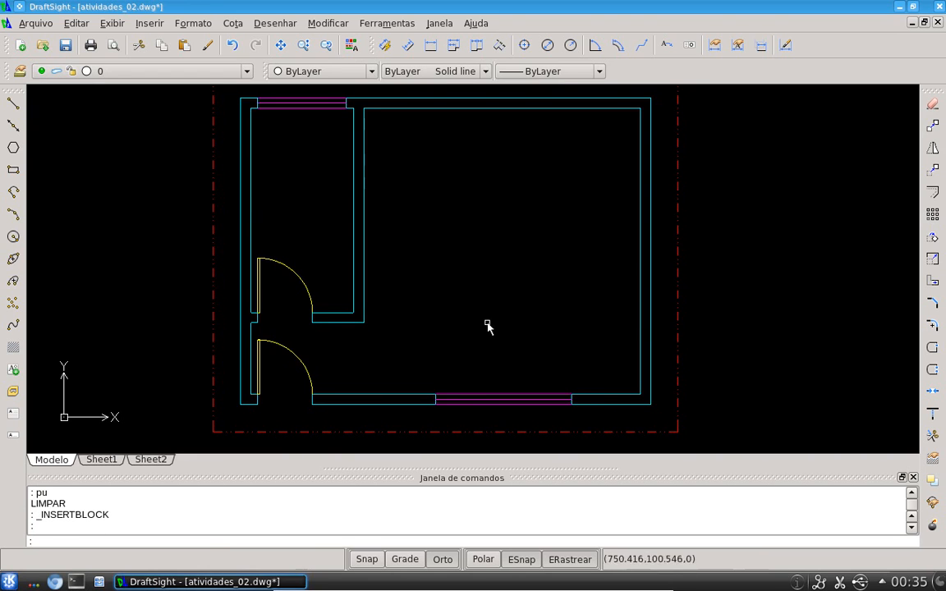
{"action": "scroll", "coordinate": [284, 304], "scroll_direction": "up", "scroll_amount": 2}
{"action": "middle_click_drag", "start_coordinate": [284, 304], "coordinate": [325, 272]}
{"action": "key", "text": "Escape"}
{"action": "key", "text": "Escape"}
{"action": "key", "text": "Escape"}
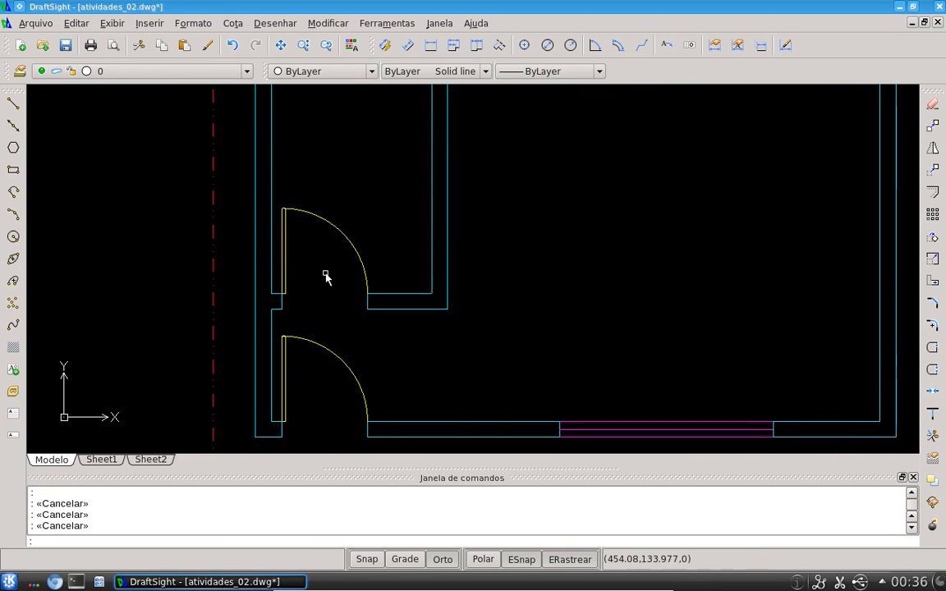
{"action": "type", "text": "e"}
{"action": "key", "text": "Return"}
{"action": "left_click", "coordinate": [305, 238]}
{"action": "left_click", "coordinate": [276, 197]}
{"action": "key", "text": "Return"}
{"action": "middle_click", "coordinate": [415, 271]}
{"action": "middle_click", "coordinate": [415, 271]}
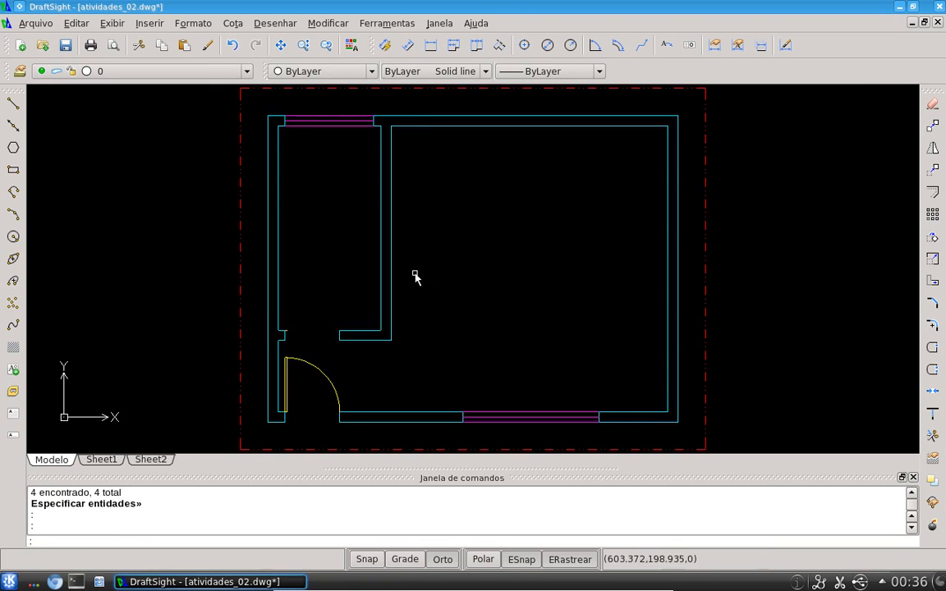
Erase a leftover entity at the upper door opening
{"action": "scroll", "coordinate": [268, 339], "scroll_direction": "up", "scroll_amount": 4}
{"action": "scroll", "coordinate": [326, 318], "scroll_direction": "up", "scroll_amount": 8}
{"action": "left_click", "coordinate": [266, 361]}
{"action": "left_click", "coordinate": [246, 304]}
{"action": "type", "text": "e"}
{"action": "key", "text": "Return"}
{"action": "scroll", "coordinate": [246, 308], "scroll_direction": "down", "scroll_amount": 3}
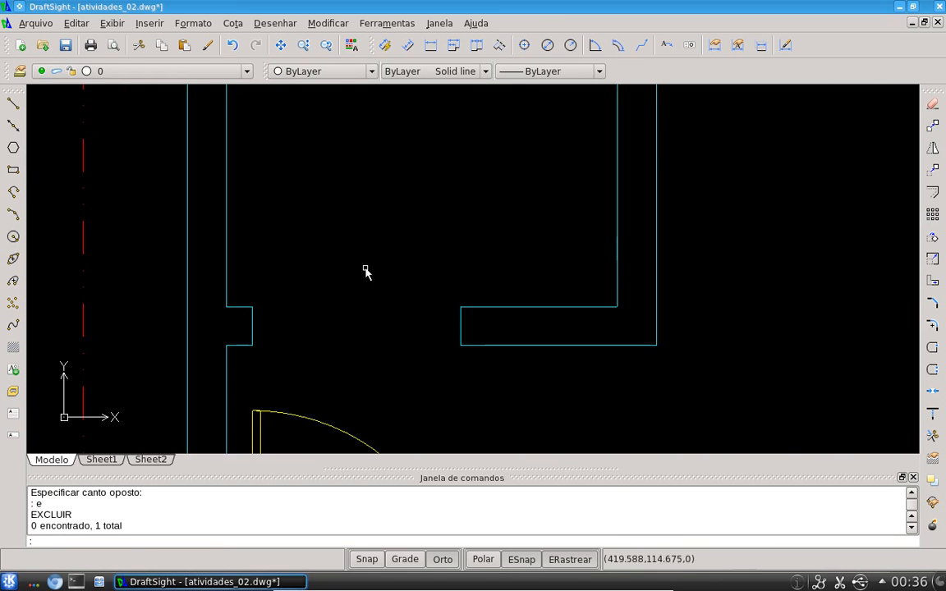
{"action": "middle_click", "coordinate": [425, 245]}
{"action": "middle_click", "coordinate": [424, 245]}
{"action": "scroll", "coordinate": [279, 420], "scroll_direction": "up", "scroll_amount": 6}
{"action": "middle_click_drag", "start_coordinate": [368, 371], "coordinate": [387, 344]}
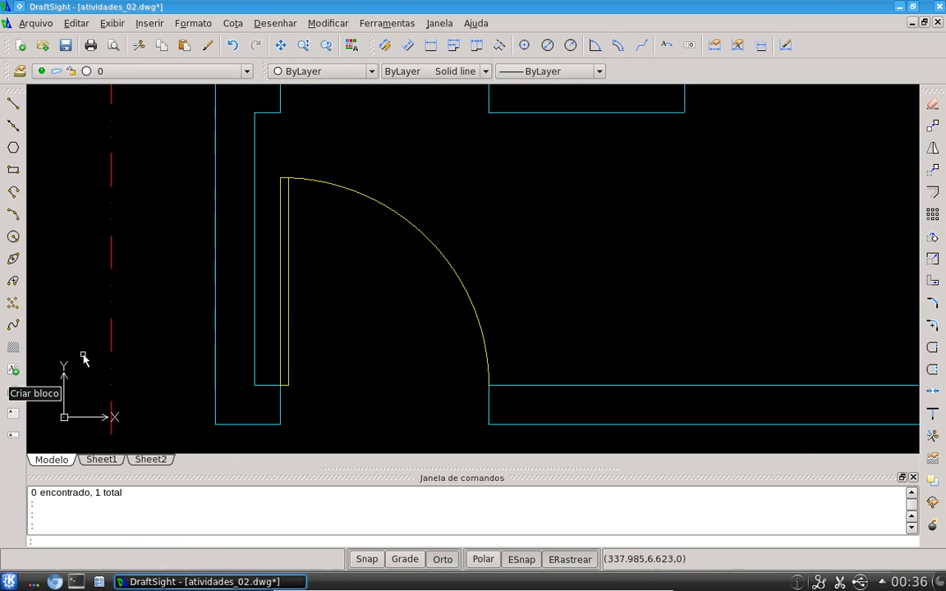
{"action": "type", "text": "b"}
{"action": "key", "text": "Return"}
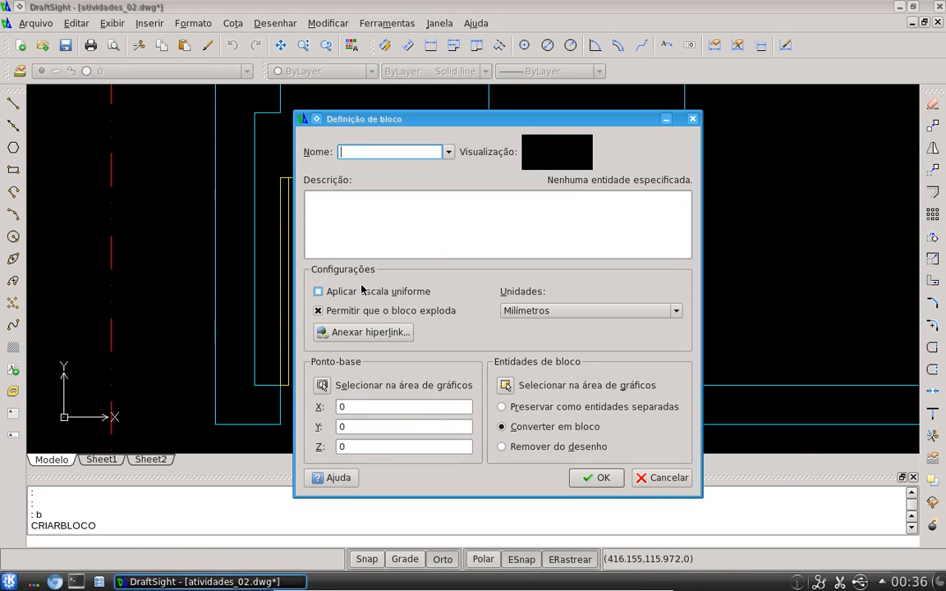
{"action": "left_click", "coordinate": [692, 119]}
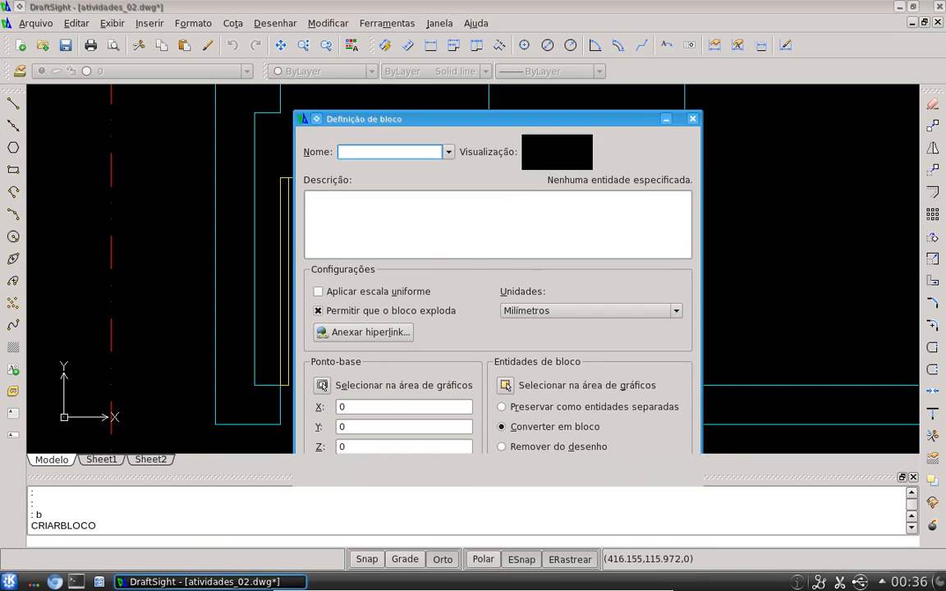
{"action": "left_click", "coordinate": [275, 23]}
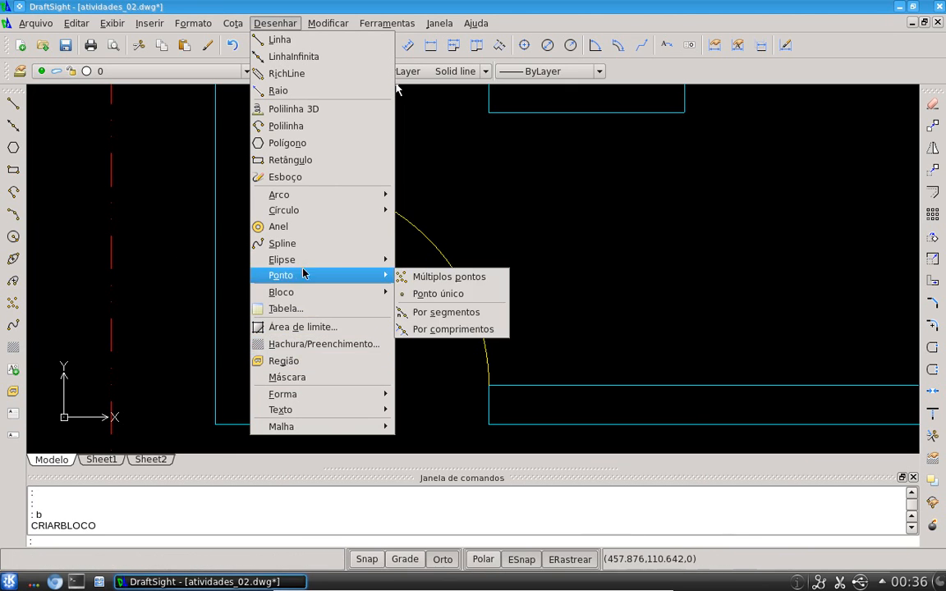
{"action": "left_click", "coordinate": [382, 4]}
{"action": "middle_click_drag", "start_coordinate": [434, 324], "coordinate": [420, 317]}
{"action": "type", "text": "b"}
{"action": "scroll", "coordinate": [439, 317], "scroll_direction": "up", "scroll_amount": 1}
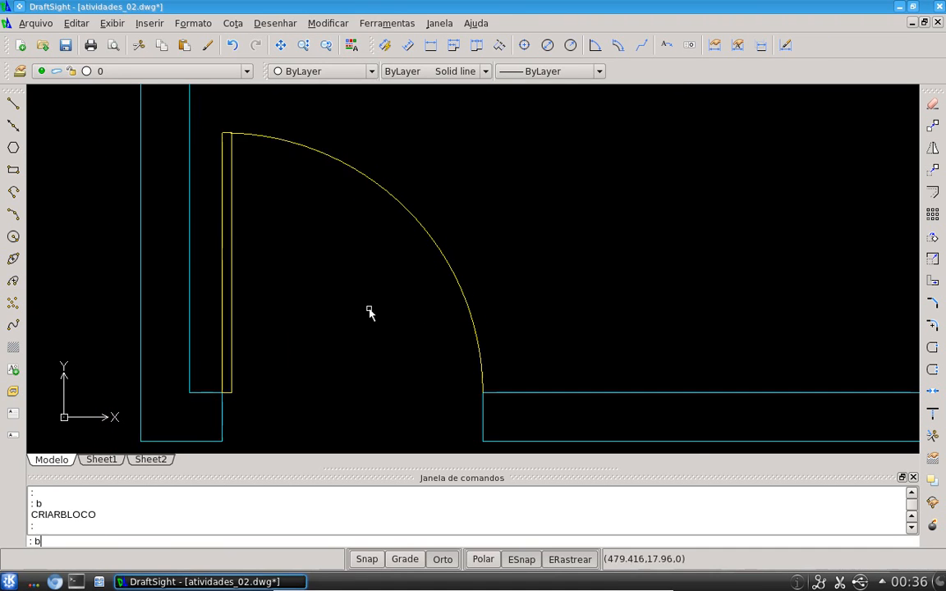
{"action": "key", "text": "Escape"}
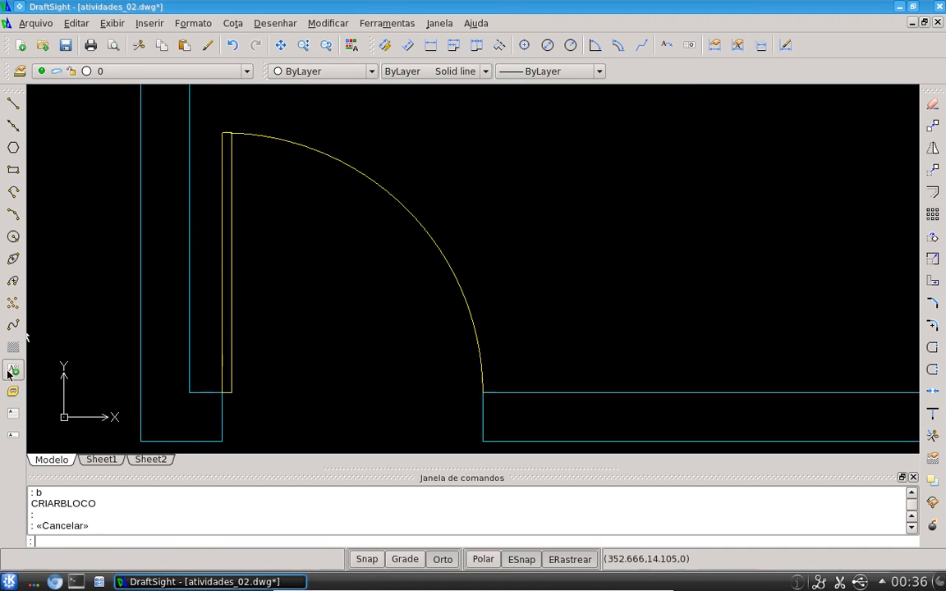
Define a block named porta80_top from the lower door, with its base point at the door's bottom wall corner
{"action": "type", "text": "b"}
{"action": "key", "text": "Return"}
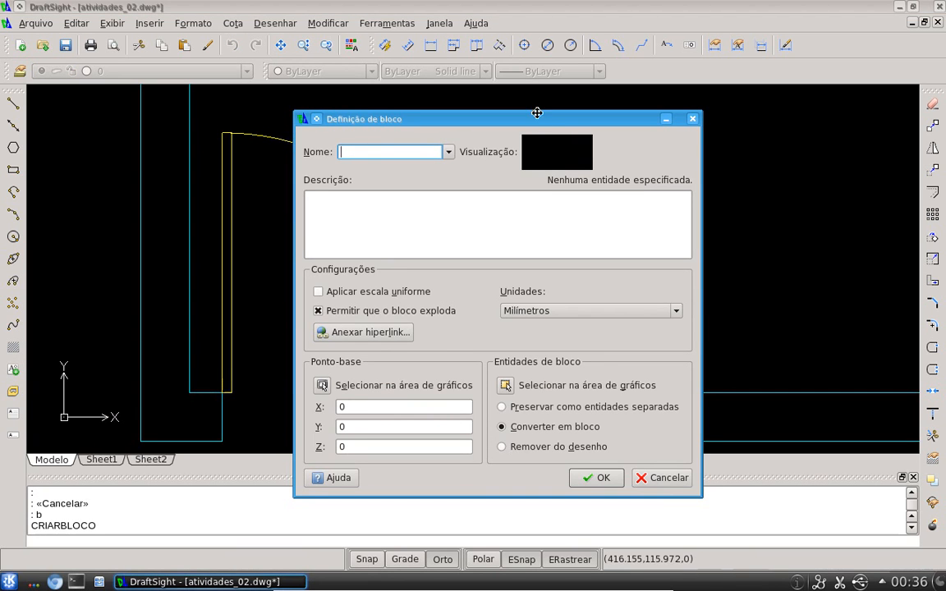
{"action": "left_click_drag", "start_coordinate": [537, 112], "coordinate": [544, 86]}
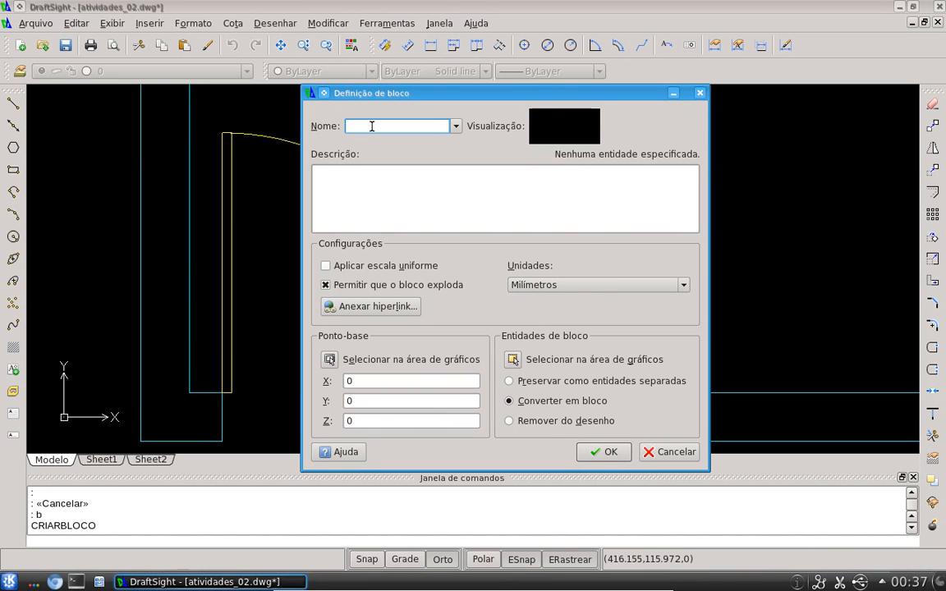
{"action": "type", "text": "porta"}
{"action": "type", "text": "80_top"}
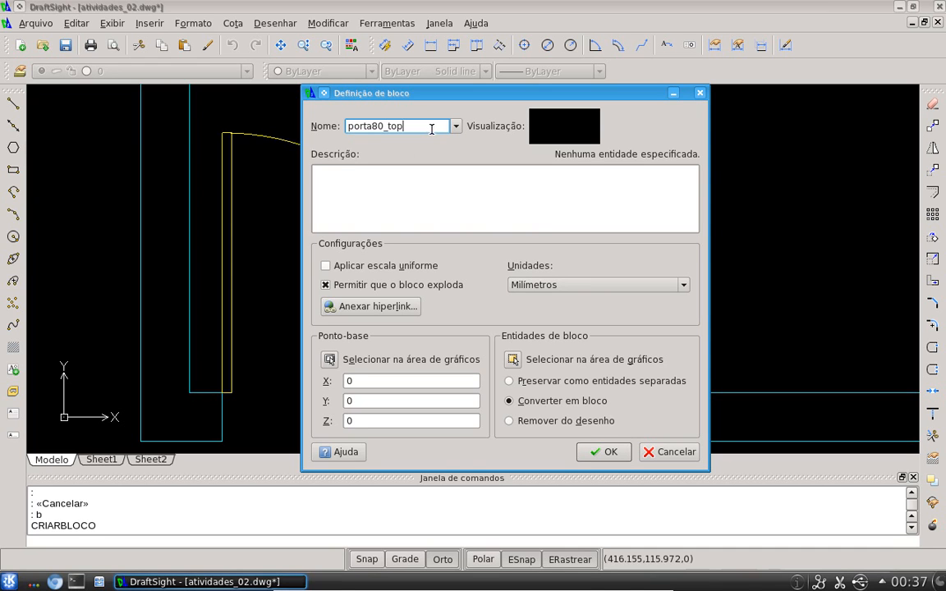
{"action": "left_click_drag", "start_coordinate": [420, 124], "coordinate": [236, 103]}
{"action": "left_click_drag", "start_coordinate": [344, 145], "coordinate": [403, 148]}
{"action": "left_click", "coordinate": [371, 208]}
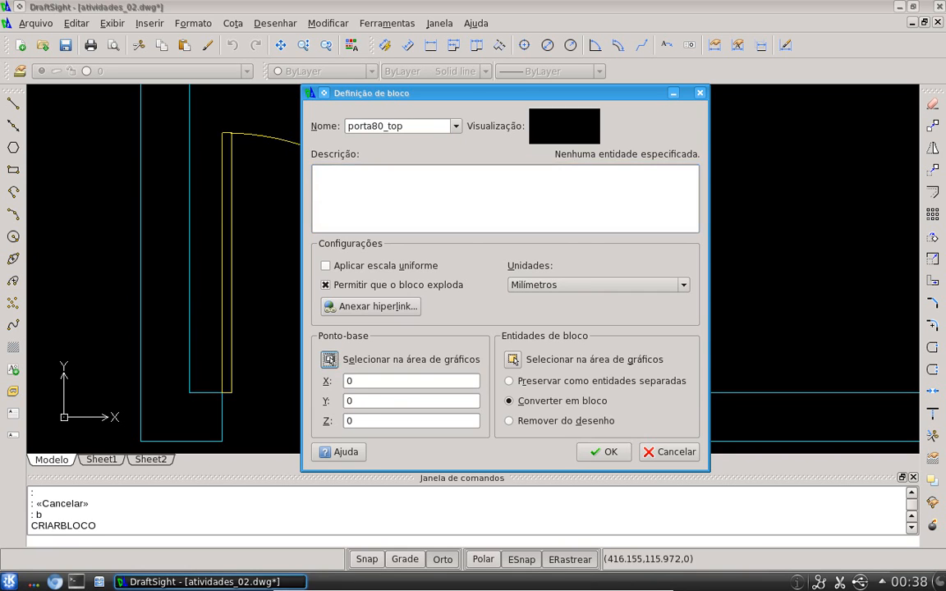
{"action": "left_click", "coordinate": [331, 359]}
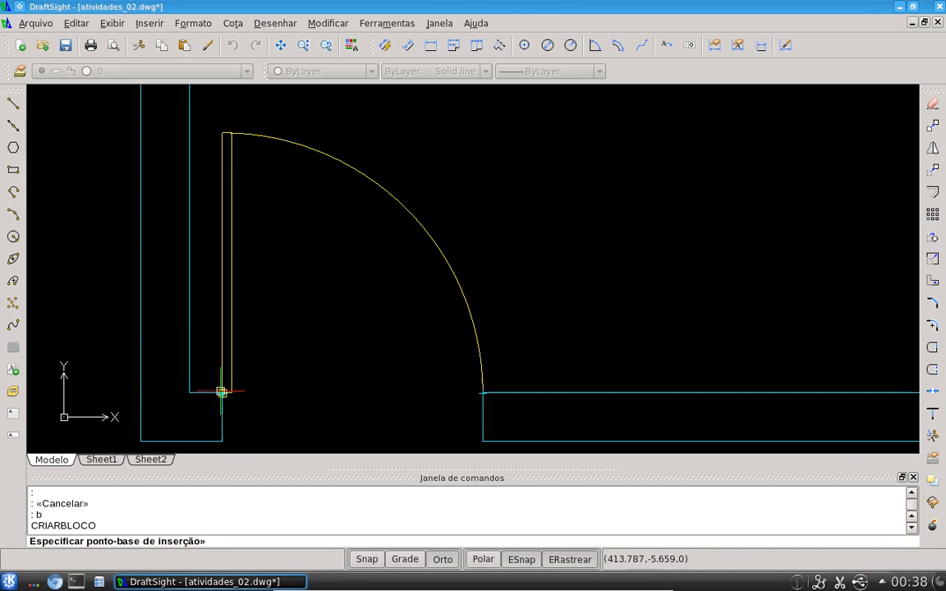
{"action": "left_click", "coordinate": [222, 439]}
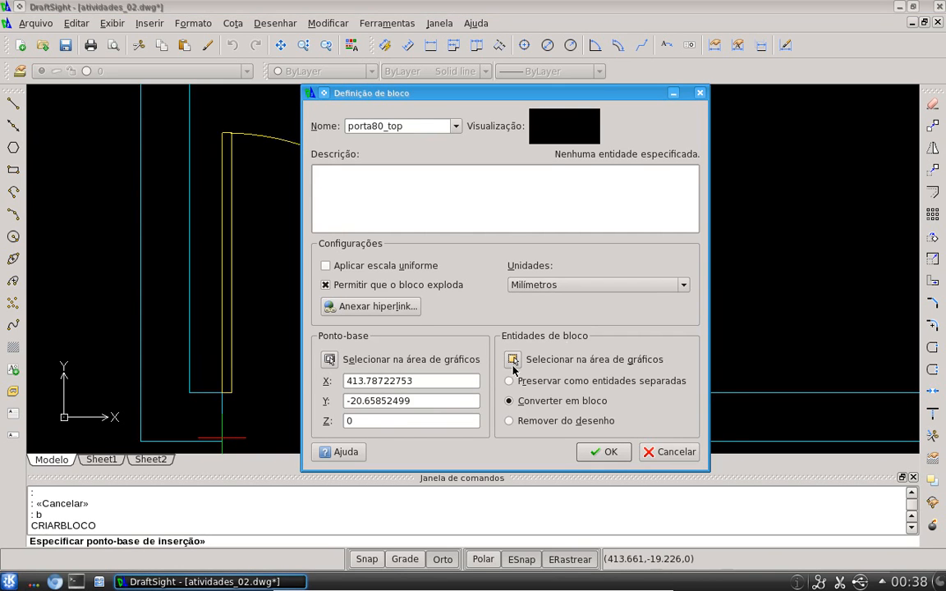
{"action": "left_click", "coordinate": [510, 360]}
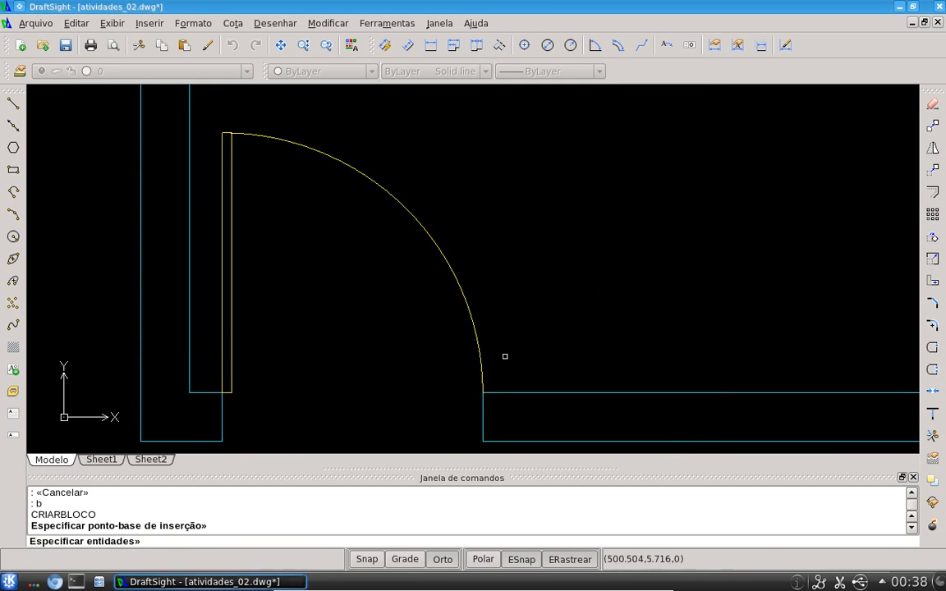
{"action": "left_click", "coordinate": [379, 300]}
{"action": "left_click", "coordinate": [217, 126]}
{"action": "left_click", "coordinate": [208, 373]}
{"action": "left_click", "coordinate": [264, 420]}
{"action": "key", "text": "Return"}
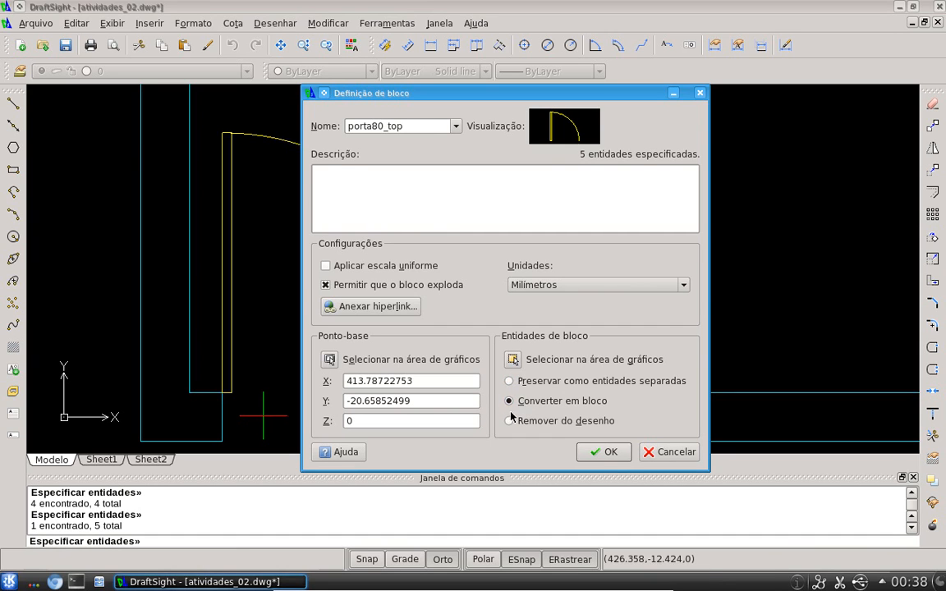
{"action": "left_click", "coordinate": [602, 452]}
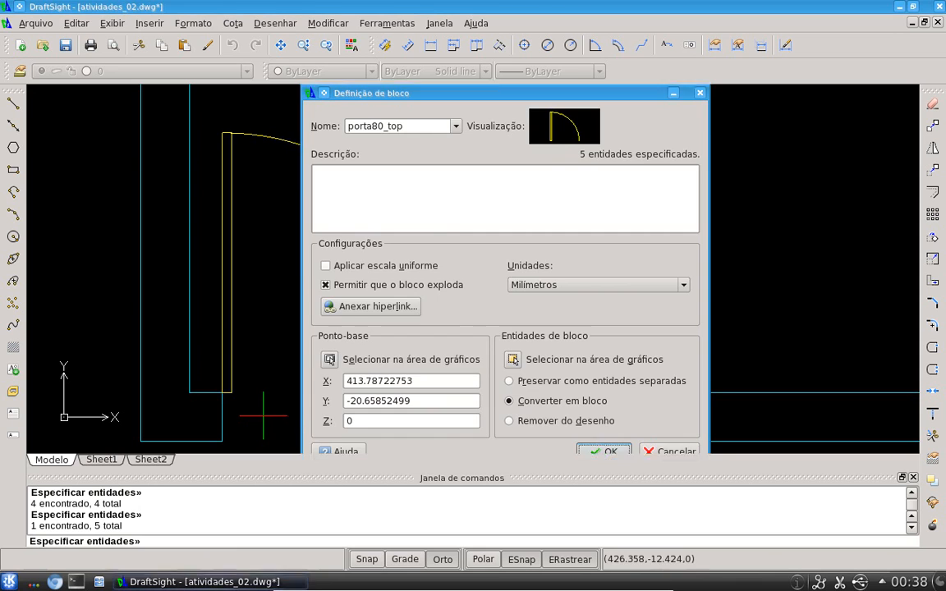
{"action": "left_click", "coordinate": [233, 311]}
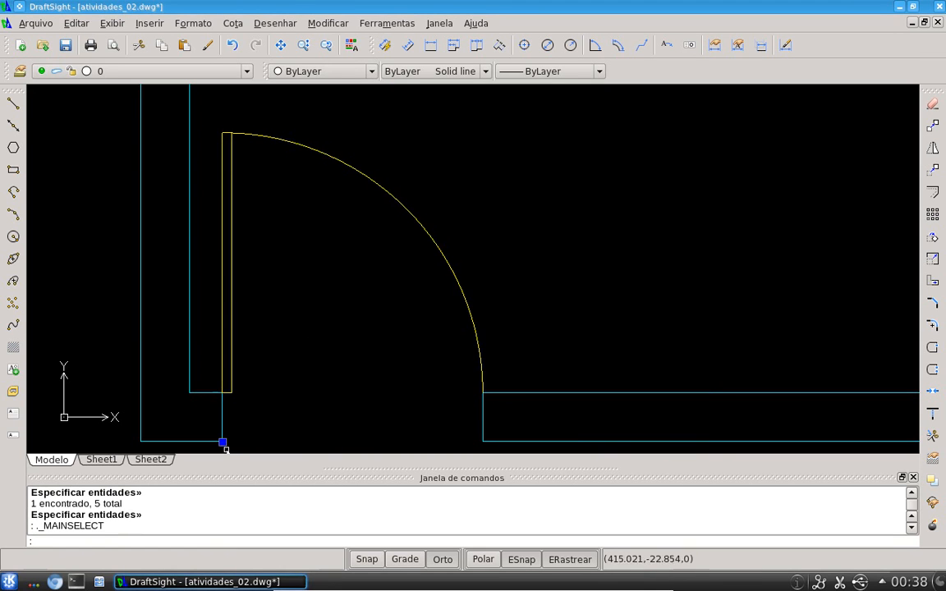
{"action": "scroll", "coordinate": [394, 292], "scroll_direction": "down", "scroll_amount": 3}
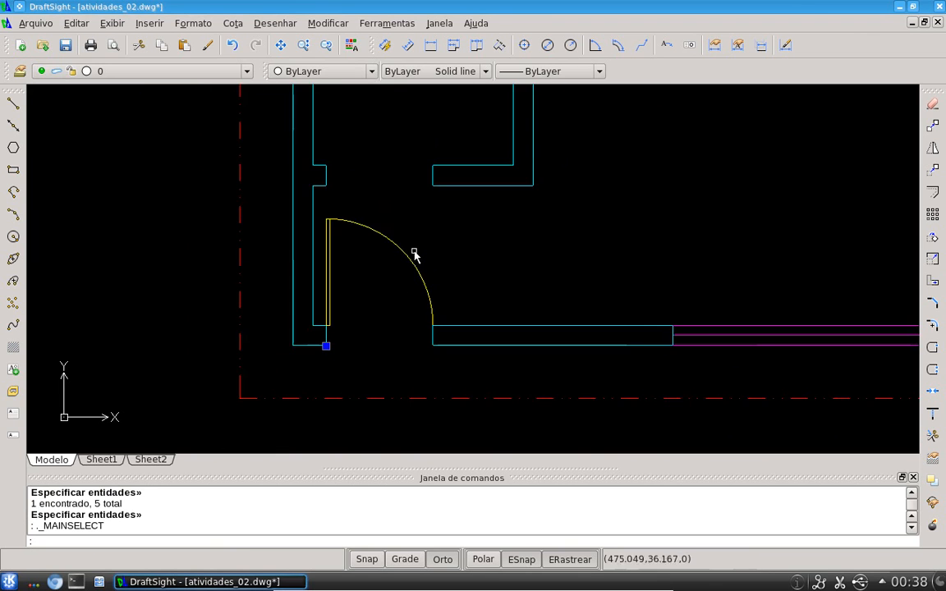
{"action": "middle_click_drag", "start_coordinate": [440, 232], "coordinate": [342, 328]}
{"action": "key", "text": "Escape"}
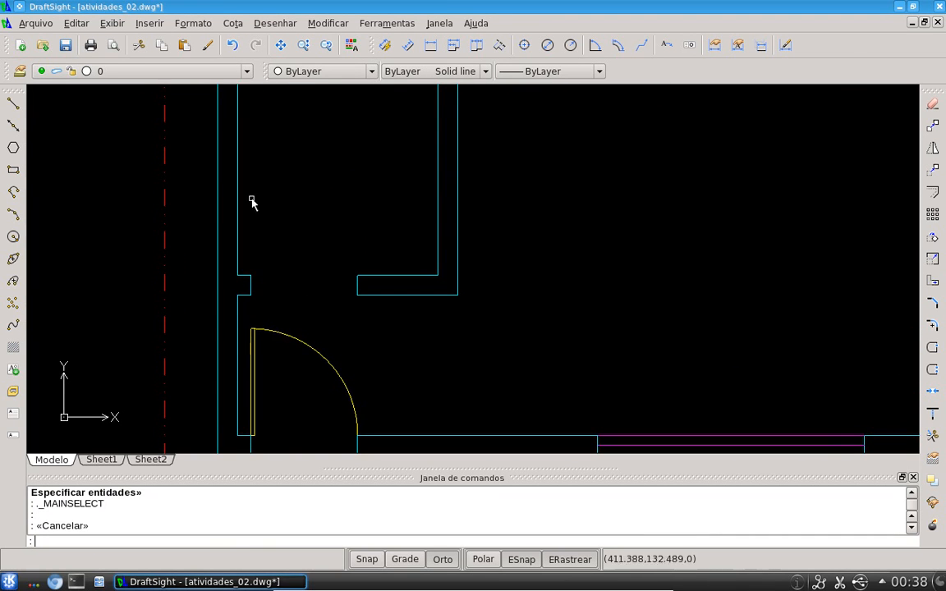
Insert the porta80_top block at the wall corner of the upper door opening
{"action": "left_click", "coordinate": [151, 23]}
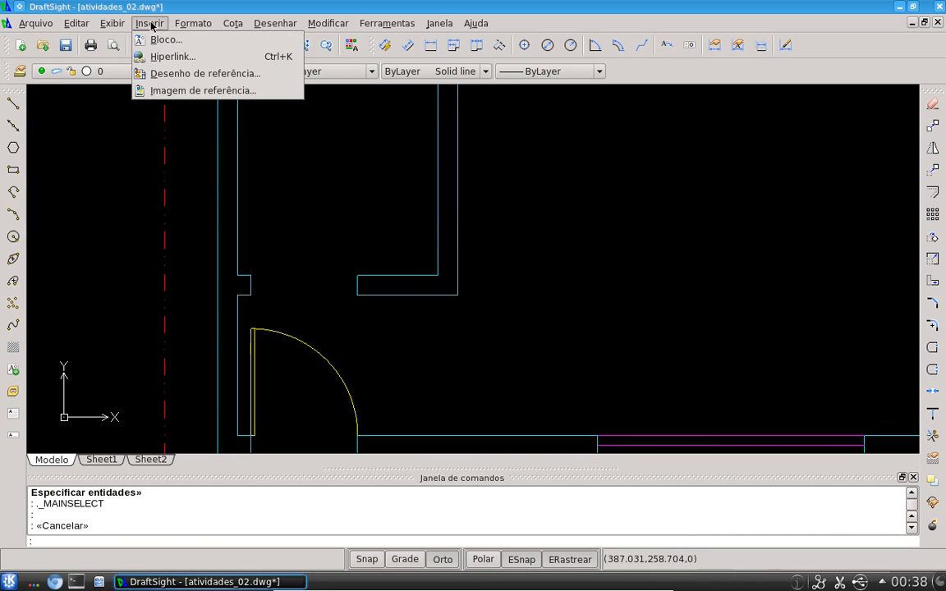
{"action": "left_click", "coordinate": [161, 39]}
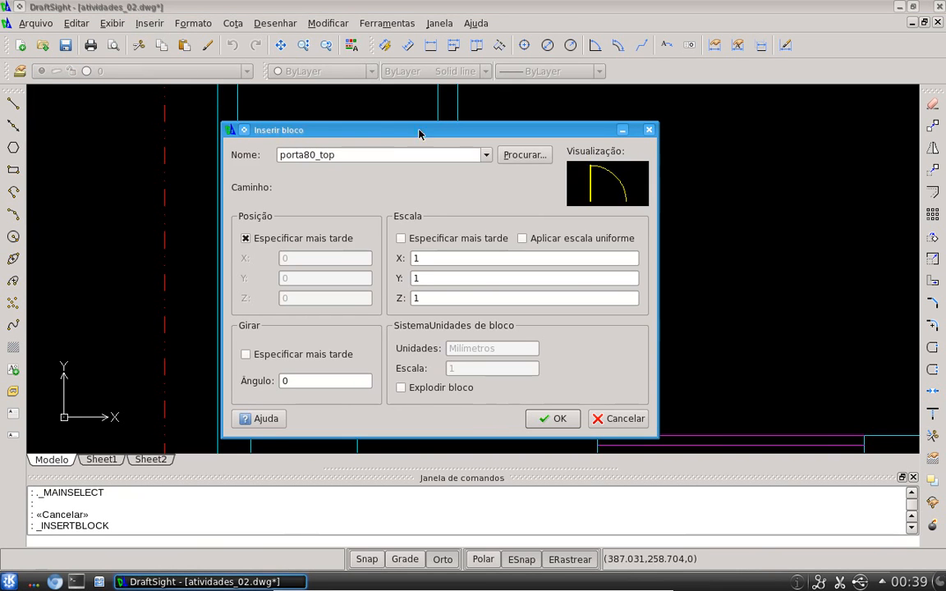
{"action": "left_click", "coordinate": [485, 154]}
{"action": "left_click", "coordinate": [485, 156]}
{"action": "left_click", "coordinate": [485, 155]}
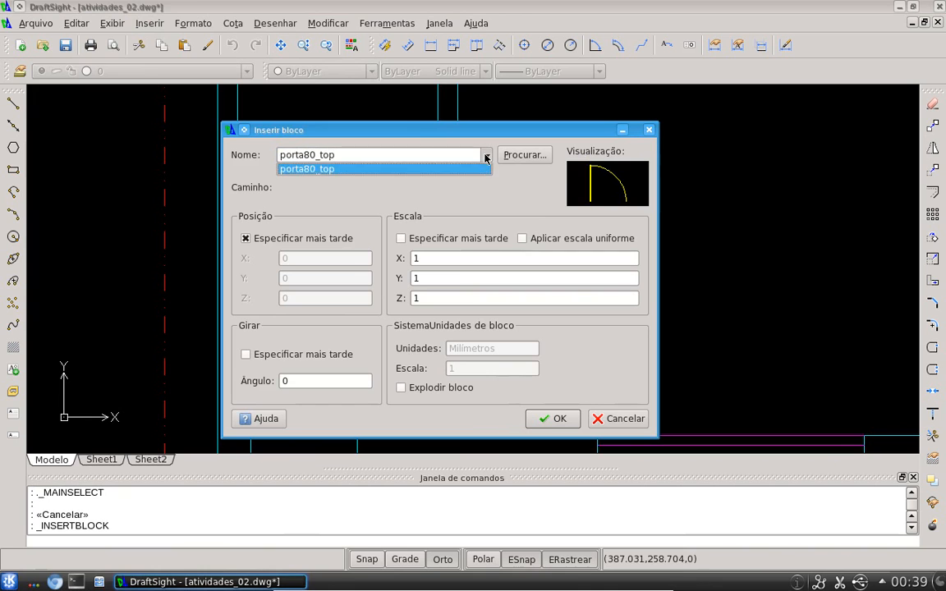
{"action": "left_click", "coordinate": [483, 157]}
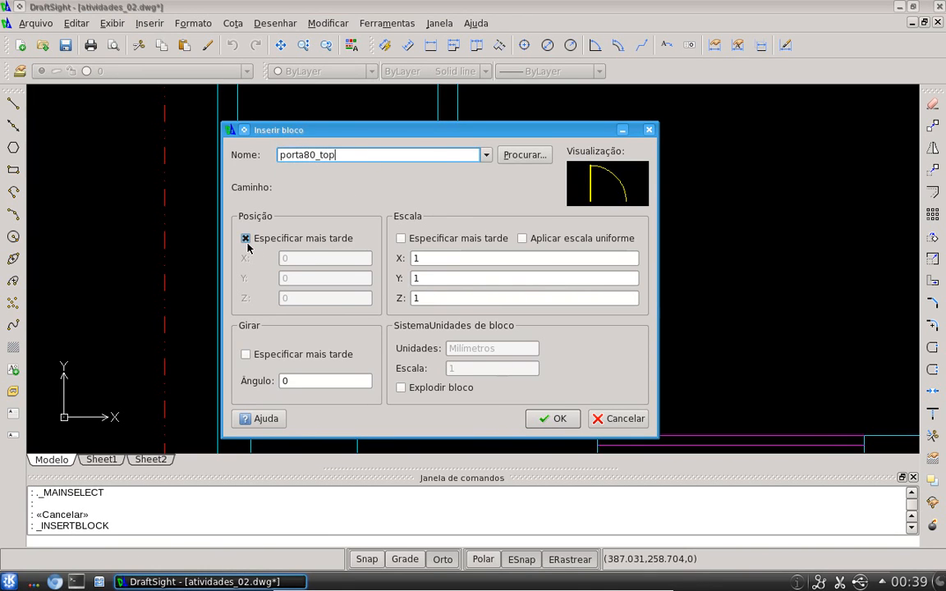
{"action": "left_click", "coordinate": [553, 418]}
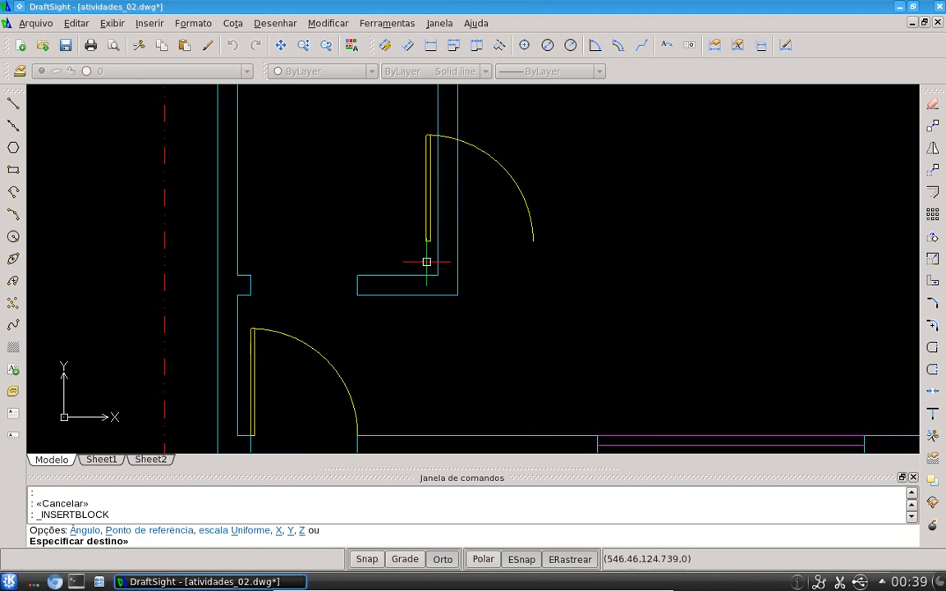
{"action": "scroll", "coordinate": [251, 294], "scroll_direction": "up", "scroll_amount": 3}
{"action": "scroll", "coordinate": [251, 295], "scroll_direction": "up", "scroll_amount": 2}
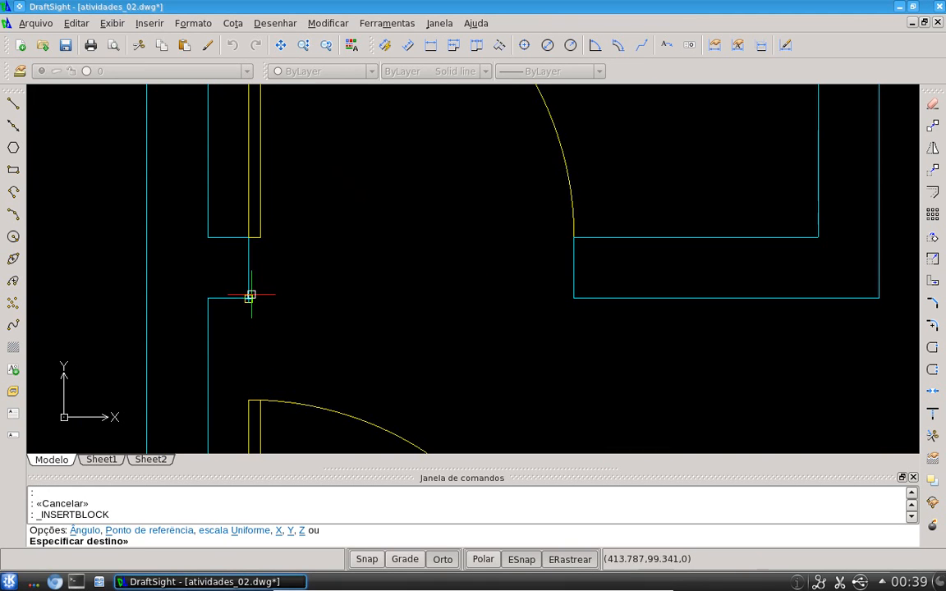
{"action": "left_click", "coordinate": [248, 296]}
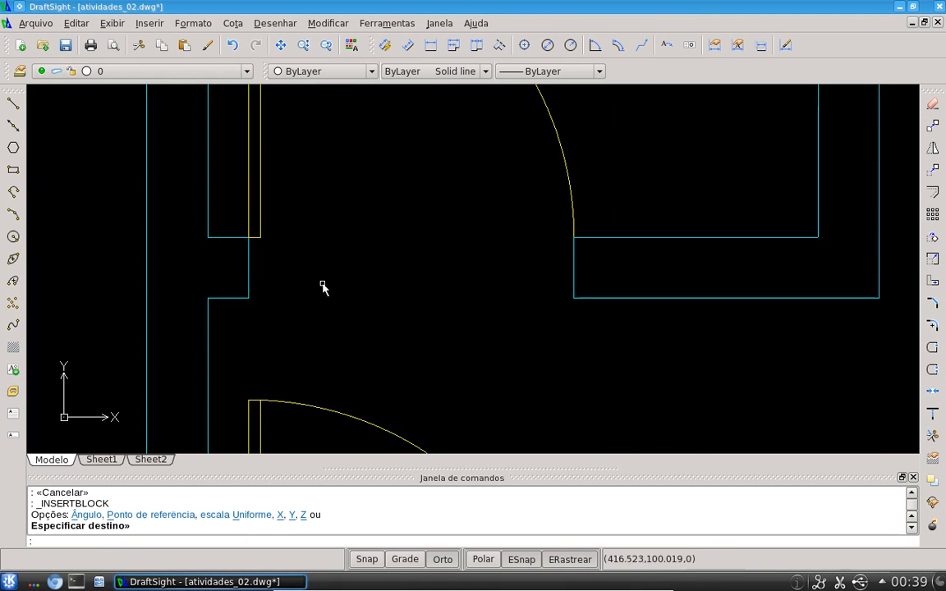
Draw a helper line across the upper door opening between the wall corners
{"action": "scroll", "coordinate": [398, 257], "scroll_direction": "down", "scroll_amount": 4}
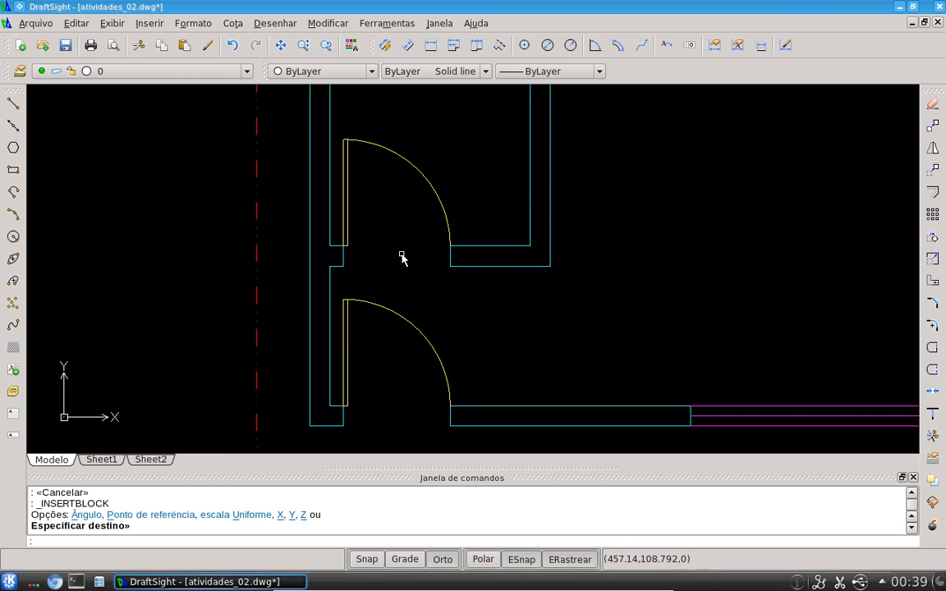
{"action": "type", "text": "l"}
{"action": "key", "text": "Return"}
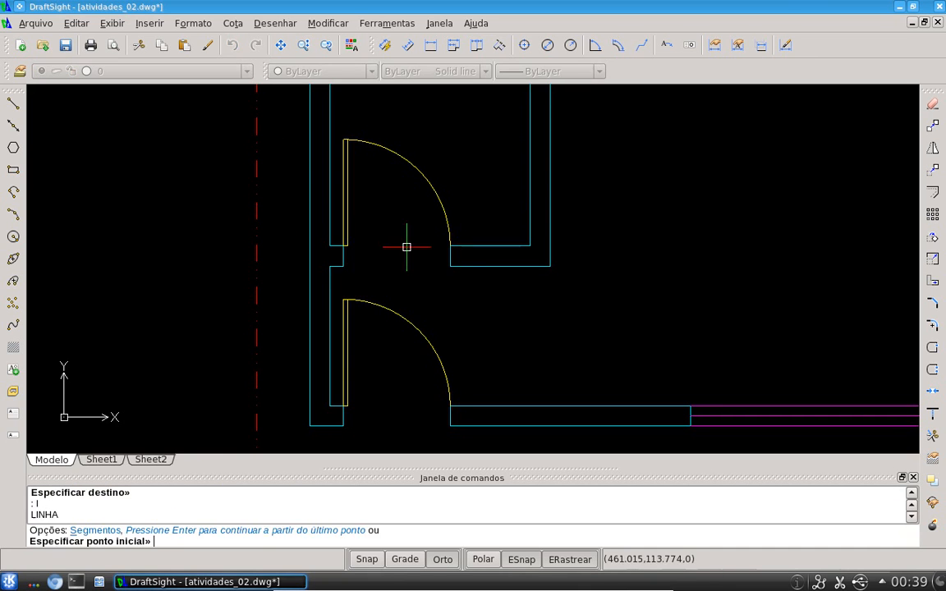
{"action": "left_click", "coordinate": [341, 255]}
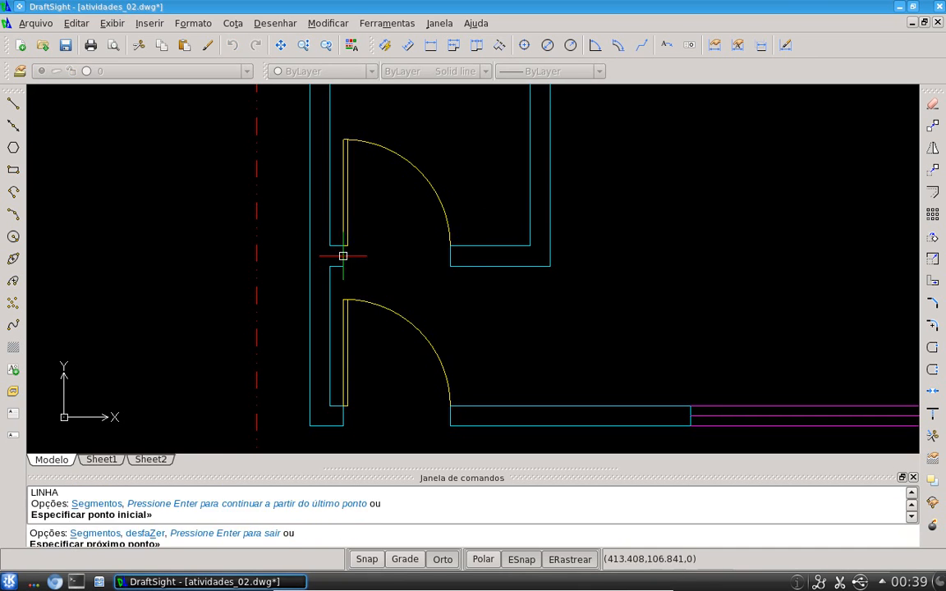
{"action": "left_click", "coordinate": [450, 254]}
{"action": "key", "text": "Escape"}
Mirror the upper door about a vertical line through the helper line's midpoint, keeping the original
{"action": "type", "text": "mi"}
{"action": "key", "text": "Return"}
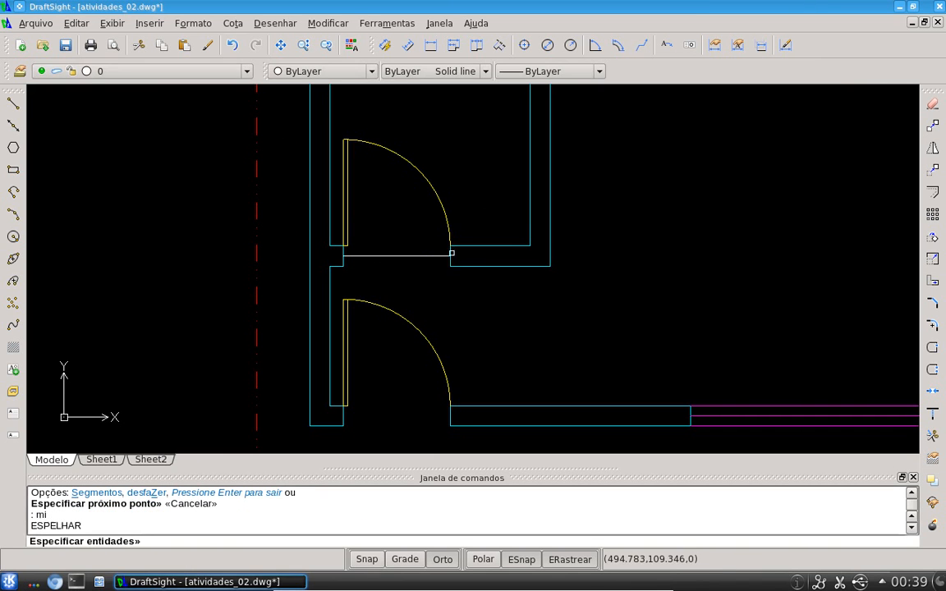
{"action": "left_click", "coordinate": [439, 209]}
{"action": "key", "text": "Return"}
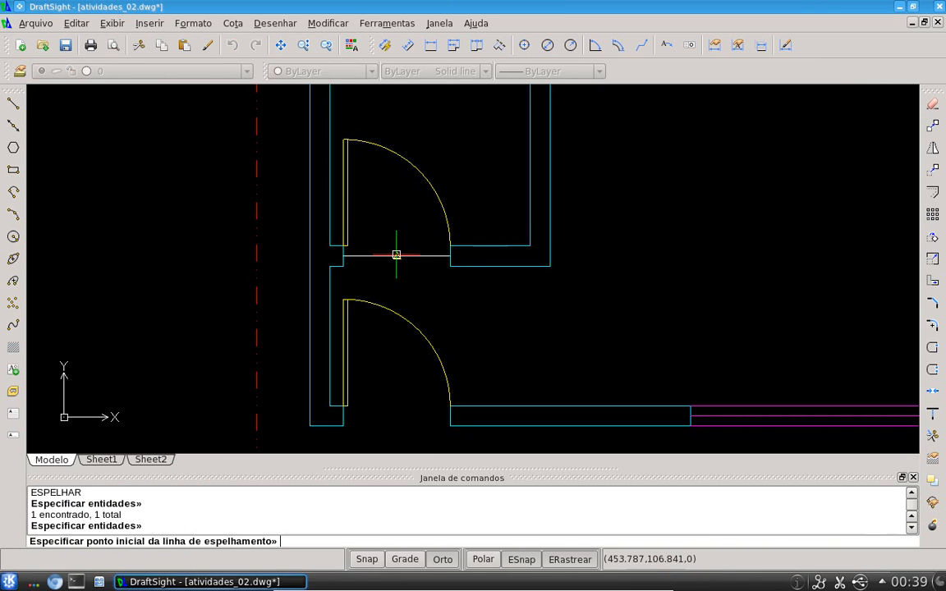
{"action": "left_click", "coordinate": [396, 254]}
{"action": "left_click", "coordinate": [400, 181]}
{"action": "type", "text": "y"}
{"action": "key", "text": "Return"}
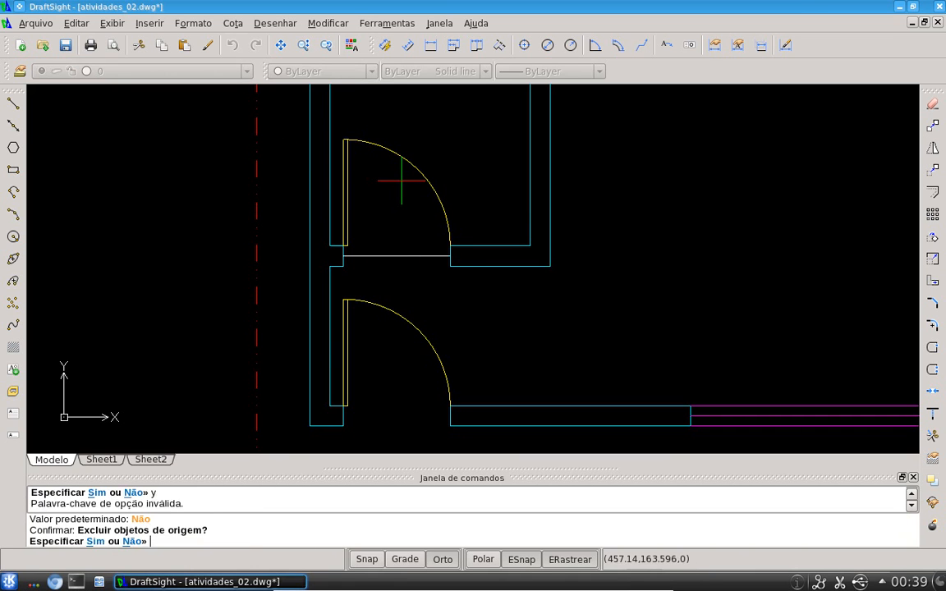
{"action": "key", "text": "Return"}
{"action": "key", "text": "Escape"}
Erase the original upper door, leaving the mirrored copy
{"action": "left_click", "coordinate": [351, 145]}
{"action": "left_click", "coordinate": [340, 135]}
{"action": "type", "text": "e"}
{"action": "key", "text": "Return"}
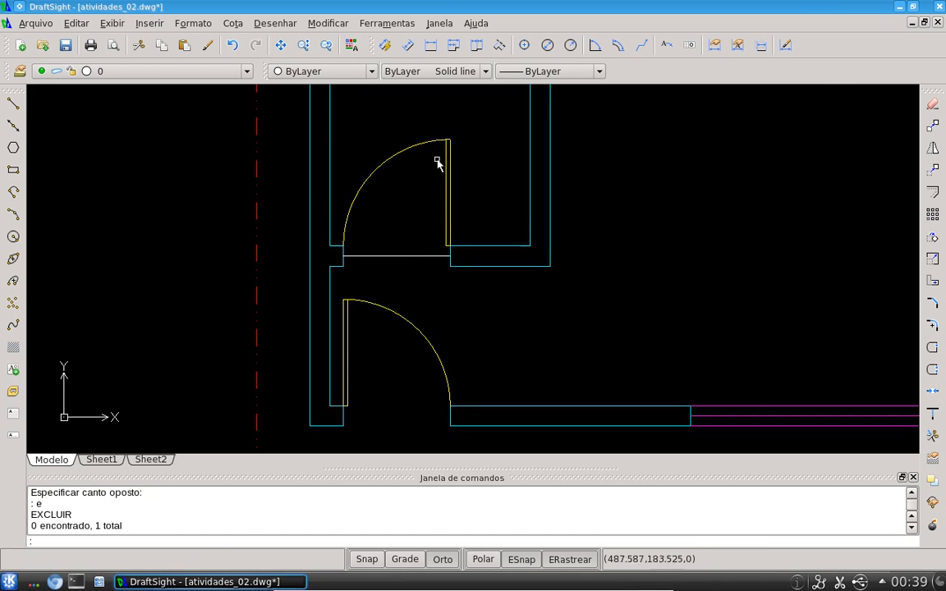
Erase the helper line across the upper door opening
{"action": "left_click", "coordinate": [428, 278]}
{"action": "left_click", "coordinate": [402, 232]}
{"action": "type", "text": "e"}
{"action": "key", "text": "Return"}
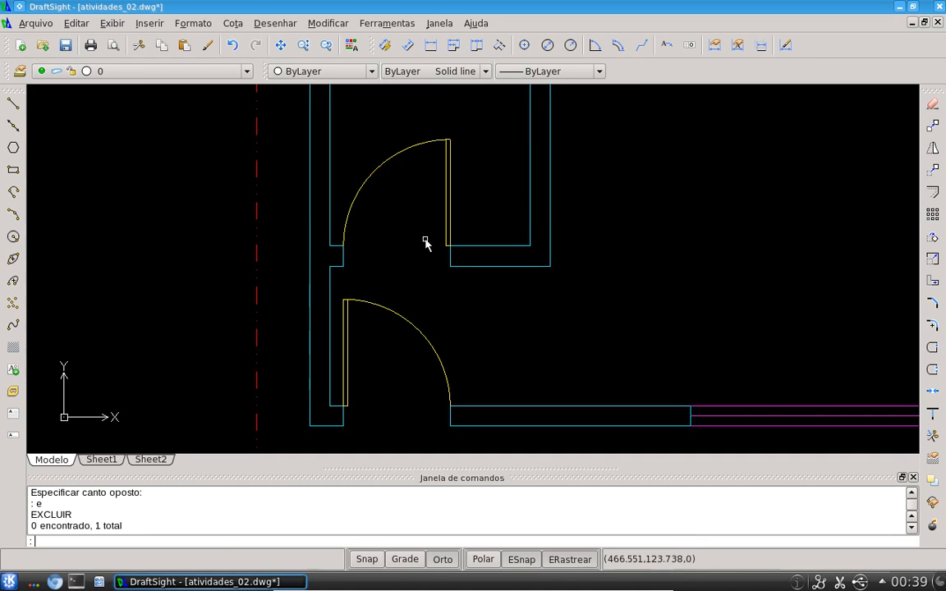
Mirror the lower door about the wall line at its opening, deleting the original
{"action": "mouse_move", "coordinate": [439, 311]}
{"action": "middle_mouse_down"}
{"action": "mouse_move", "coordinate": [433, 284]}
{"action": "mouse_move", "coordinate": [469, 252]}
{"action": "middle_mouse_up"}
{"action": "type", "text": "mi"}
{"action": "key", "text": "Return"}
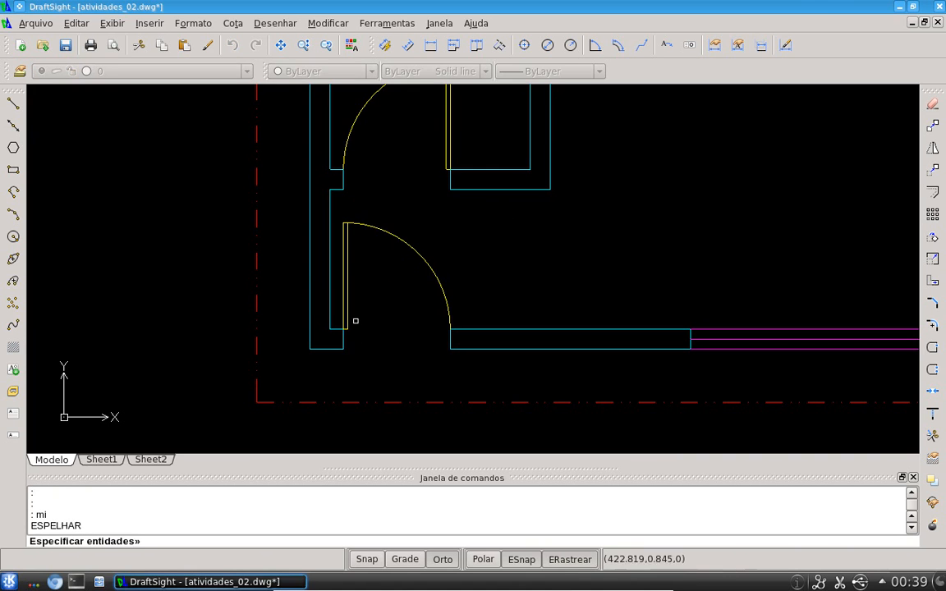
{"action": "left_click", "coordinate": [345, 302]}
{"action": "key", "text": "Return"}
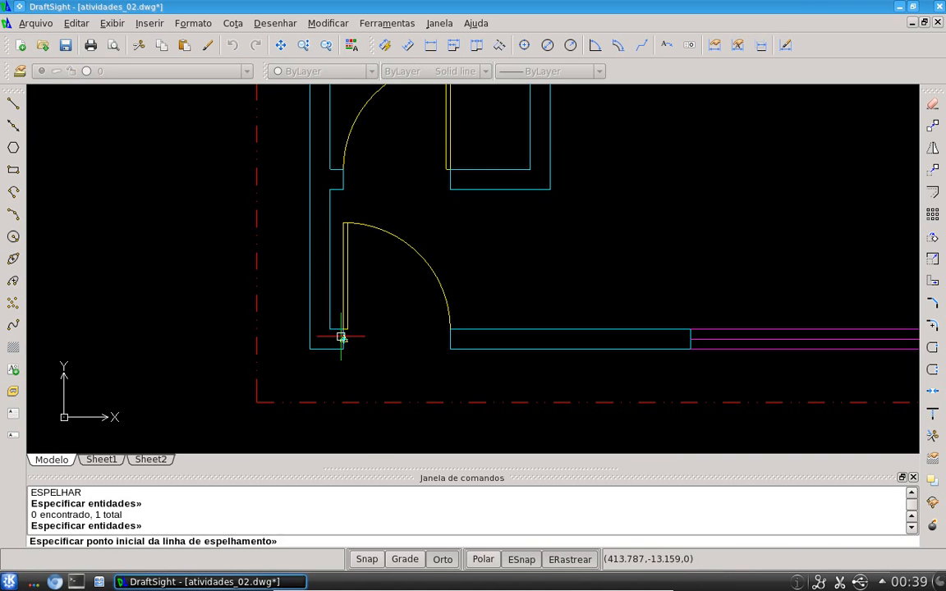
{"action": "left_click", "coordinate": [342, 338]}
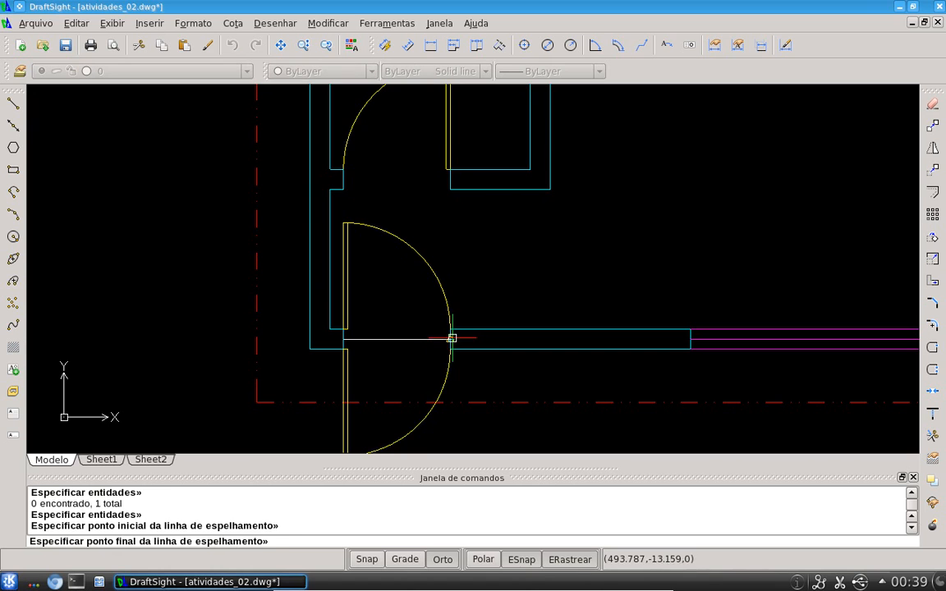
{"action": "left_click", "coordinate": [452, 337]}
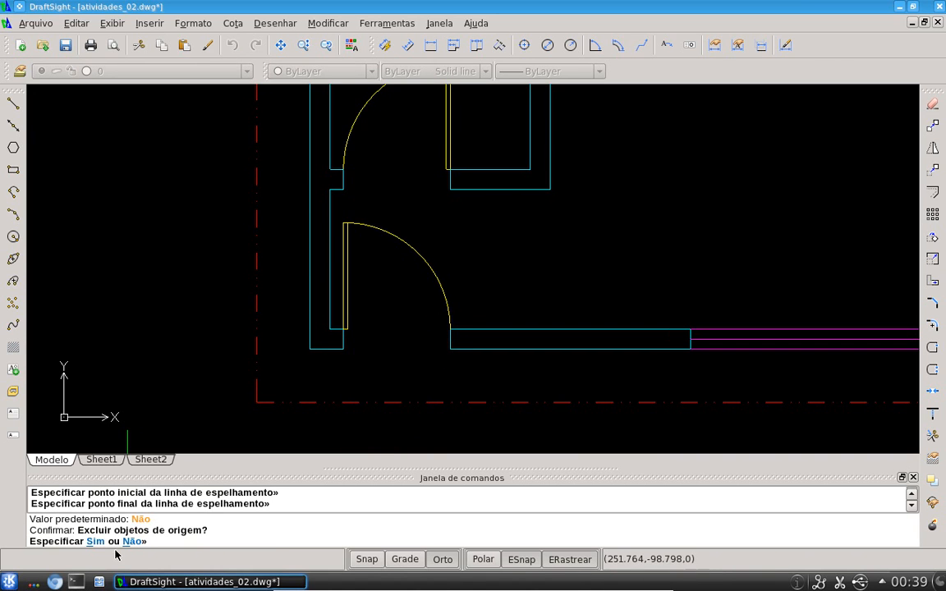
{"action": "type", "text": "s"}
{"action": "key", "text": "Return"}
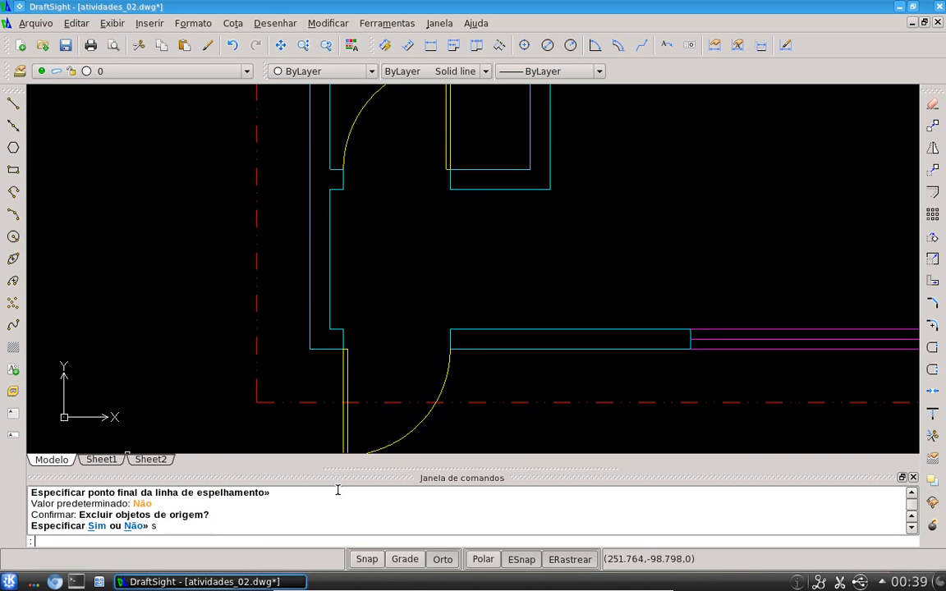
Review the whole floor plan with both doors in place
{"action": "scroll", "coordinate": [512, 403], "scroll_direction": "down", "scroll_amount": 1}
{"action": "scroll", "coordinate": [512, 401], "scroll_direction": "down", "scroll_amount": 1}
{"action": "middle_click_drag", "start_coordinate": [514, 401], "coordinate": [455, 296]}
{"action": "scroll", "coordinate": [412, 277], "scroll_direction": "up", "scroll_amount": 1}
{"action": "scroll", "coordinate": [413, 280], "scroll_direction": "up", "scroll_amount": 1}
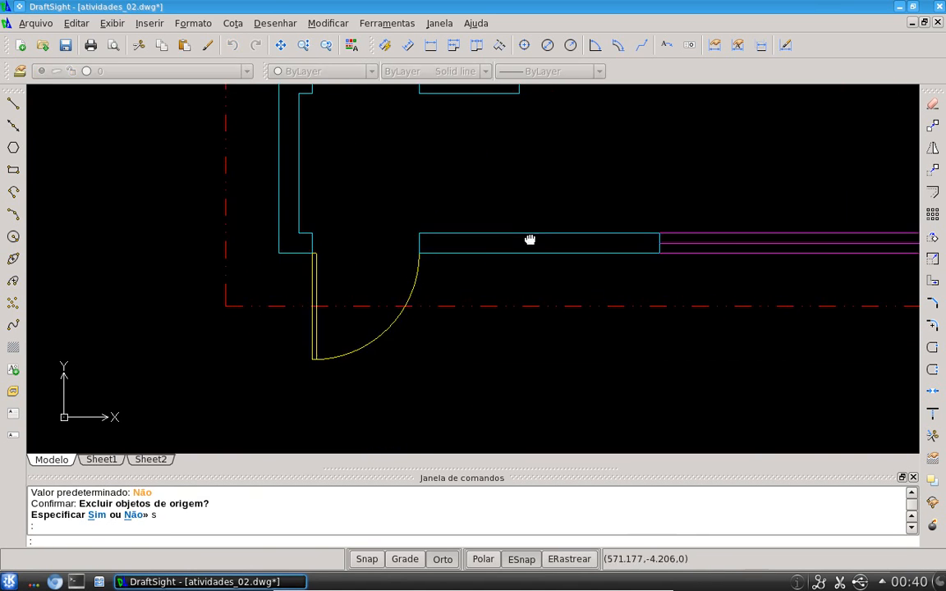
{"action": "middle_click_drag", "start_coordinate": [524, 232], "coordinate": [511, 277]}
{"action": "scroll", "coordinate": [534, 283], "scroll_direction": "down", "scroll_amount": 4}
{"action": "scroll", "coordinate": [653, 248], "scroll_direction": "down", "scroll_amount": 1}
{"action": "middle_click_drag", "start_coordinate": [657, 246], "coordinate": [510, 297]}
{"action": "scroll", "coordinate": [376, 251], "scroll_direction": "up", "scroll_amount": 1}
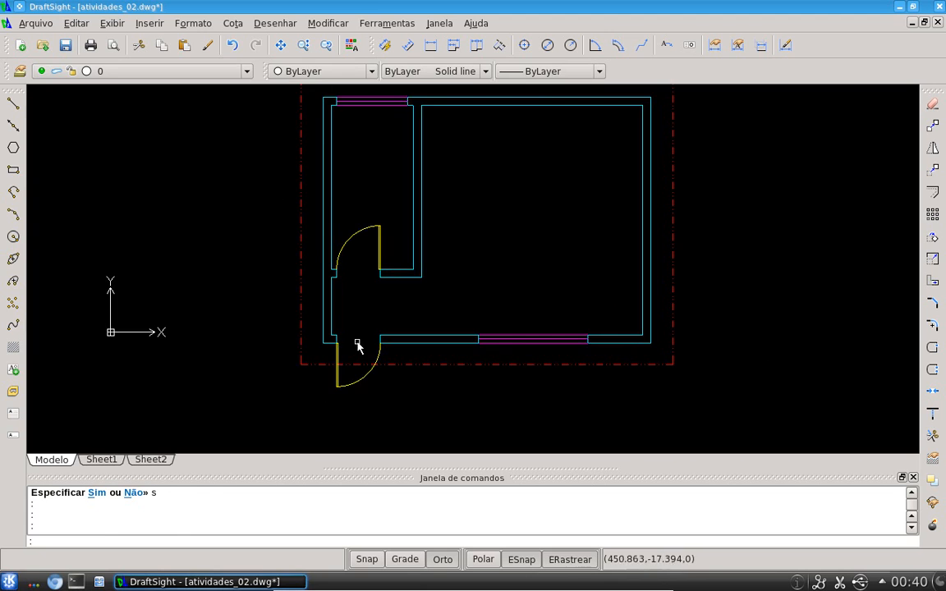
{"action": "scroll", "coordinate": [357, 340], "scroll_direction": "up", "scroll_amount": 1}
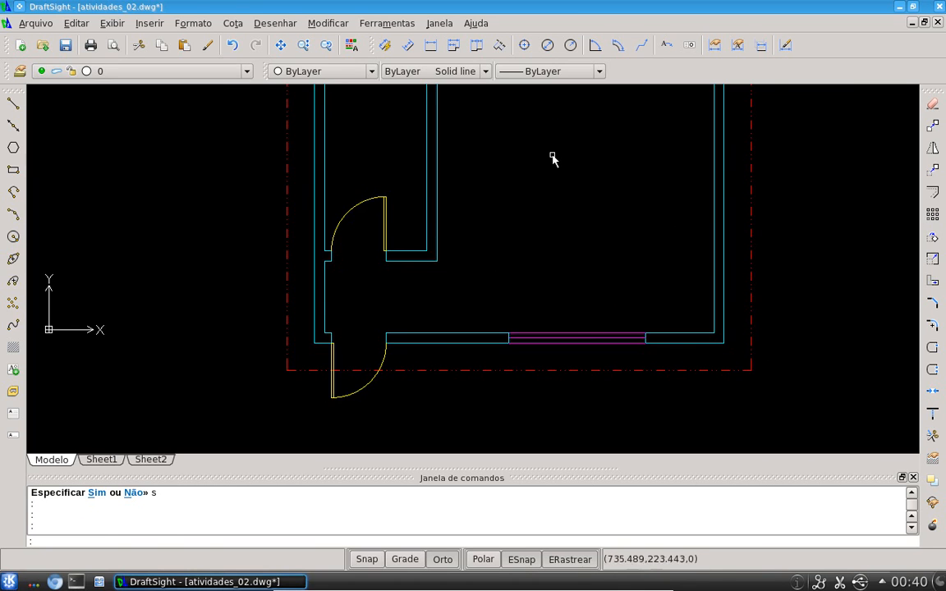
{"action": "scroll", "coordinate": [550, 160], "scroll_direction": "down", "scroll_amount": 1}
{"action": "middle_click_drag", "start_coordinate": [549, 161], "coordinate": [454, 249]}
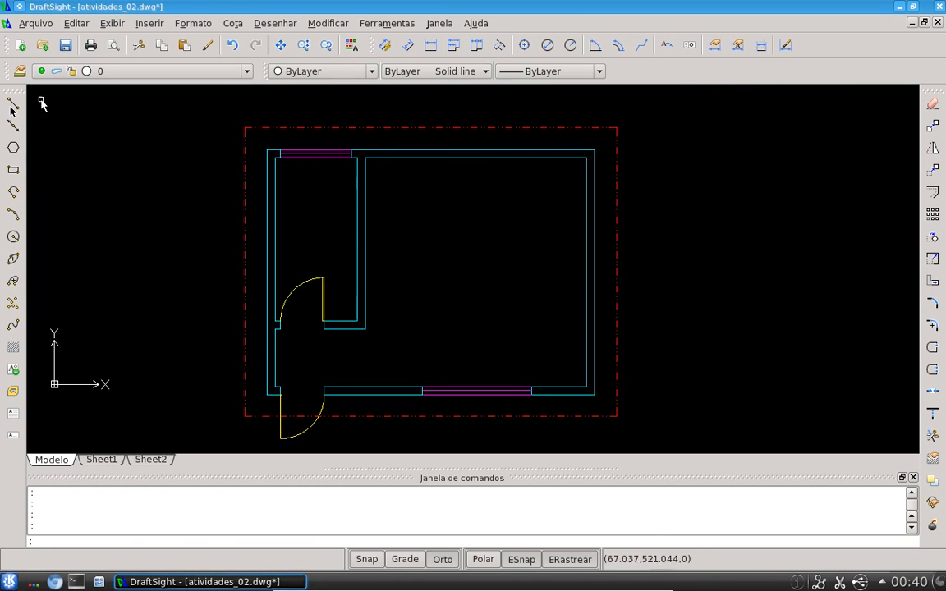
{"action": "left_click", "coordinate": [21, 45]}
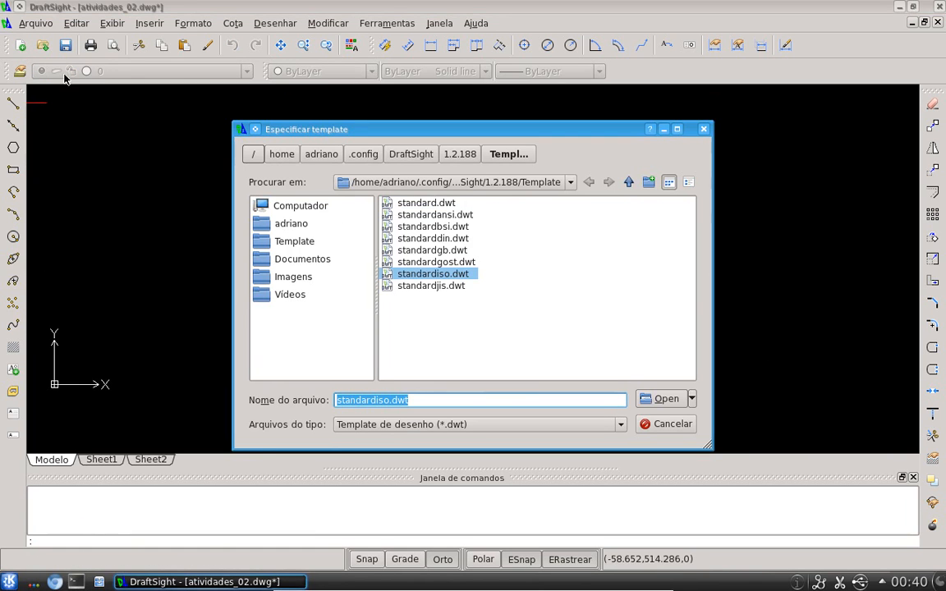
{"action": "left_click", "coordinate": [644, 401]}
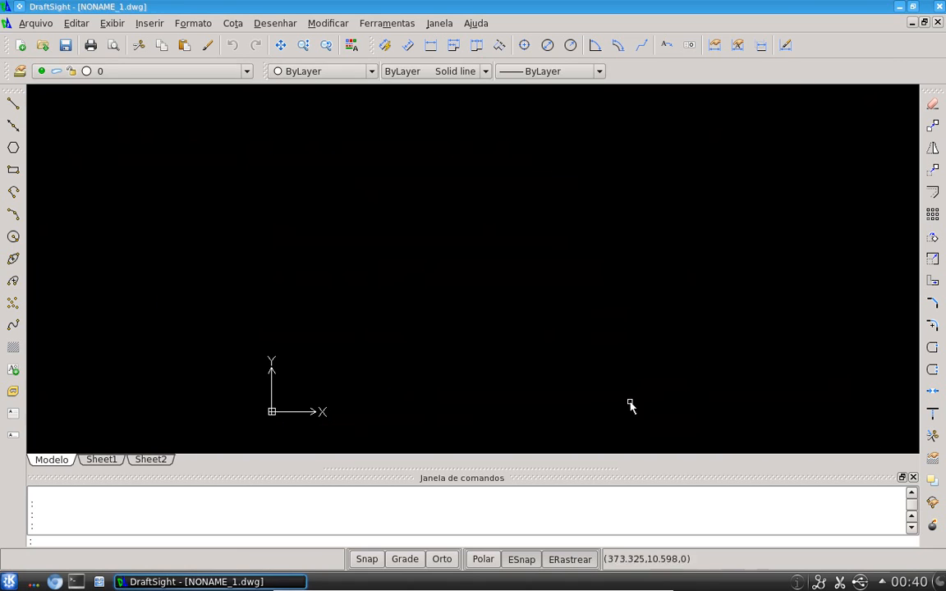
{"action": "type", "text": "rec"}
{"action": "key", "text": "Return"}
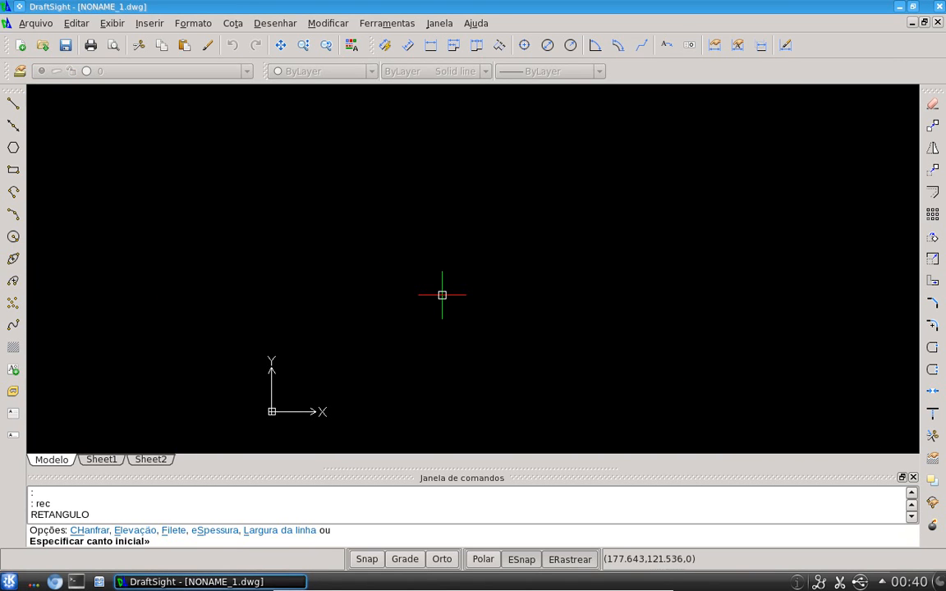
{"action": "type", "text": "0,0"}
{"action": "key", "text": "Return"}
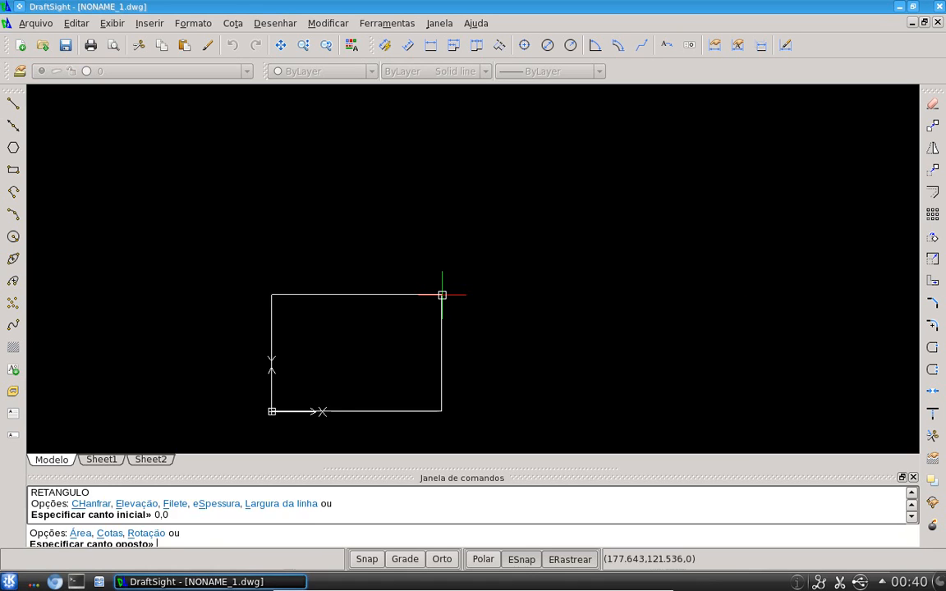
{"action": "type", "text": "@"}
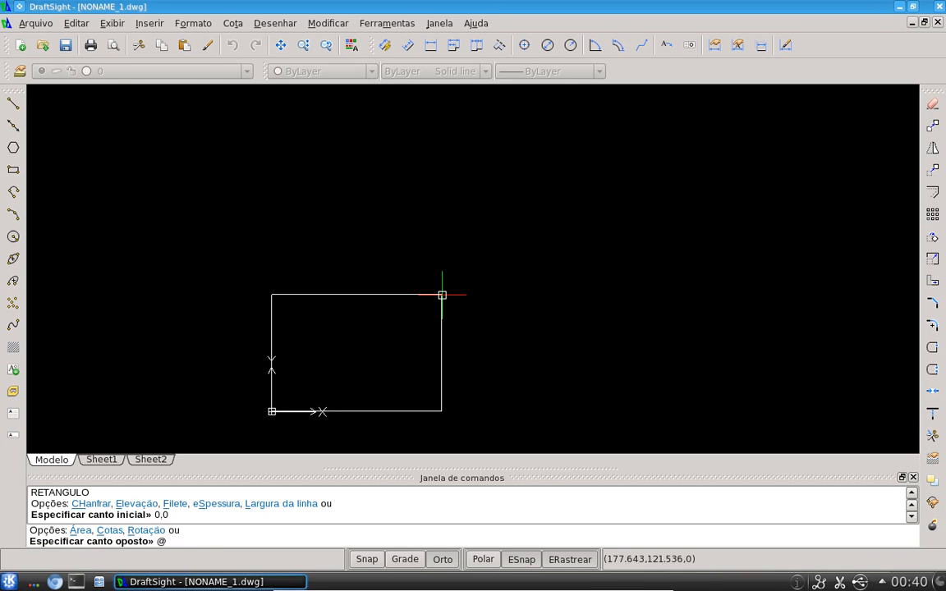
{"action": "type", "text": "500,500"}
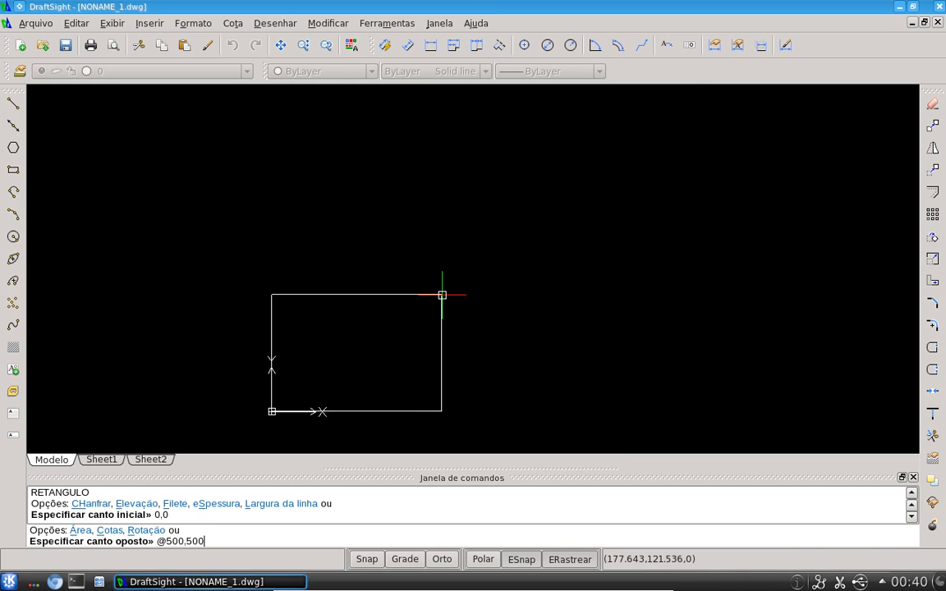
{"action": "key", "text": "Return"}
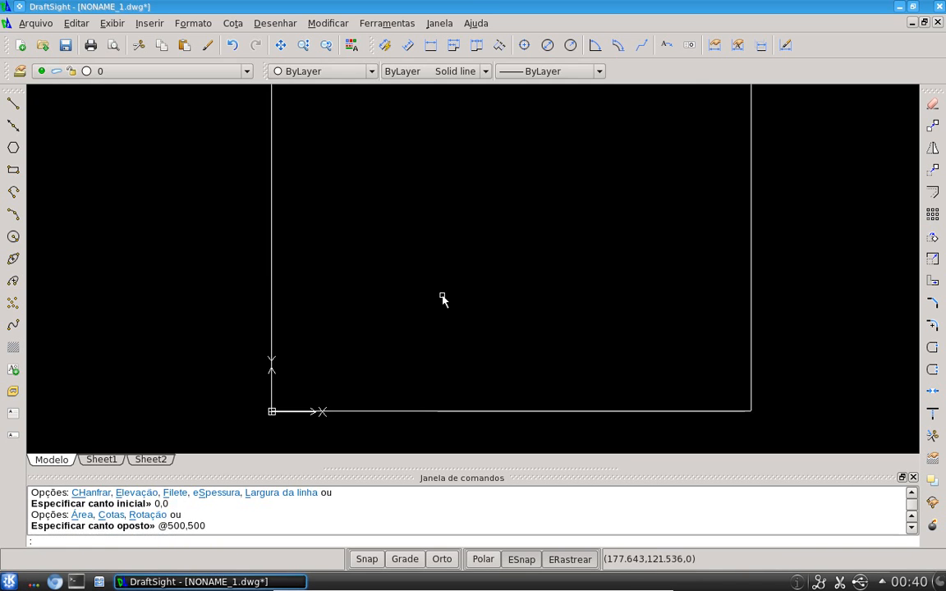
Save the new drawing in the Documentos folder as mesa500x500.dwg
{"action": "scroll", "coordinate": [423, 420], "scroll_direction": "down", "scroll_amount": 4}
{"action": "middle_click_drag", "start_coordinate": [450, 365], "coordinate": [476, 322]}
{"action": "key", "text": "ctrl+s"}
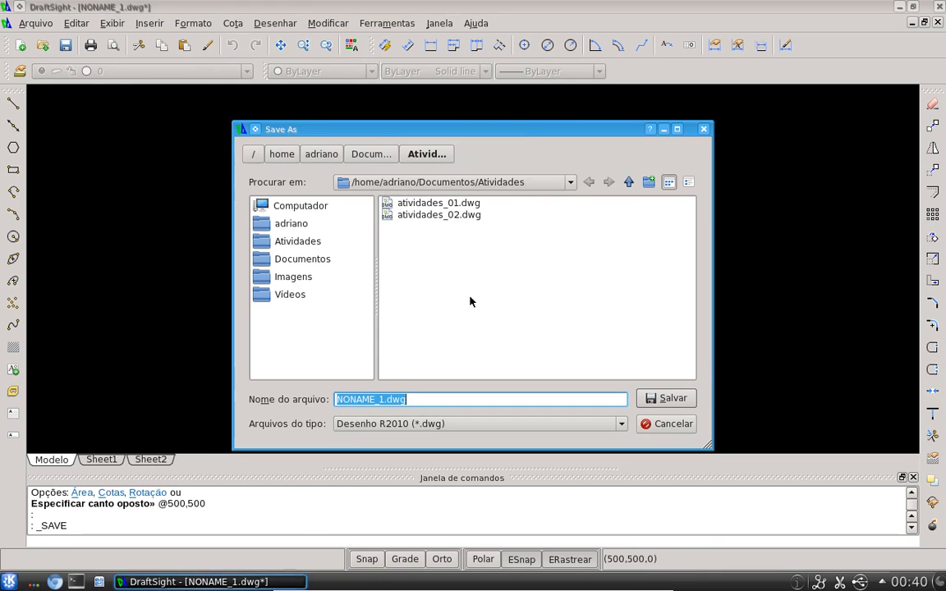
{"action": "left_click", "coordinate": [292, 228]}
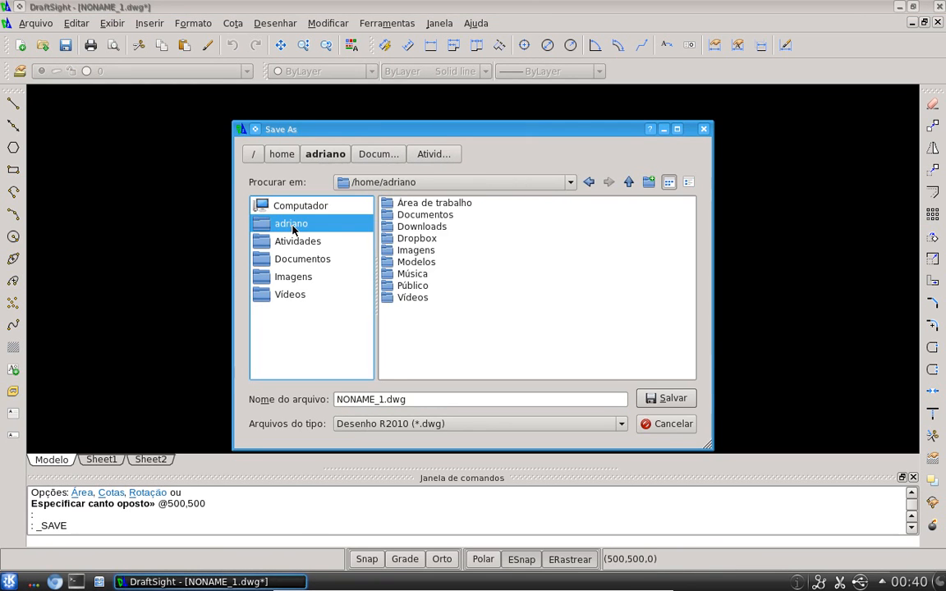
{"action": "double_click", "coordinate": [430, 215]}
{"action": "double_click", "coordinate": [428, 216]}
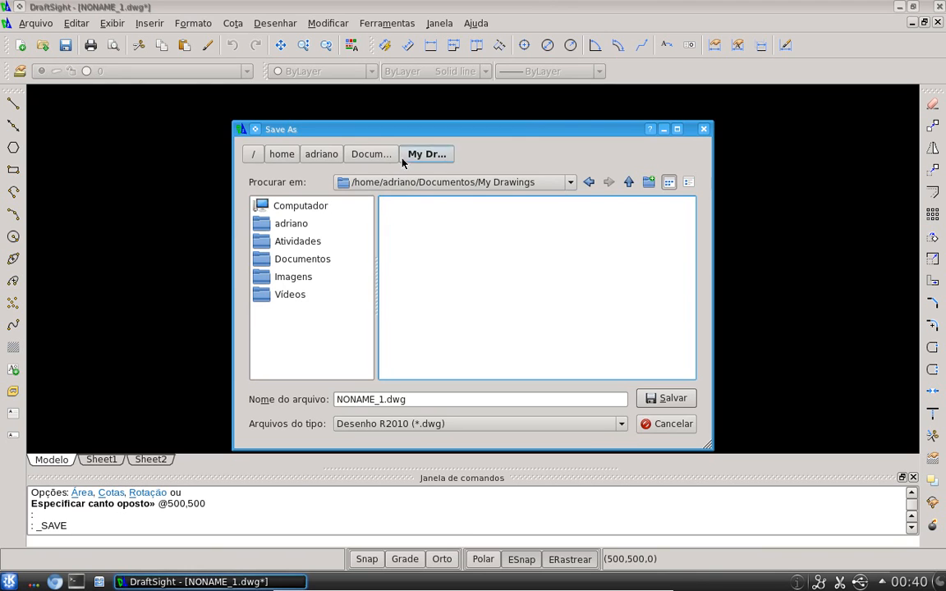
{"action": "left_click", "coordinate": [628, 181]}
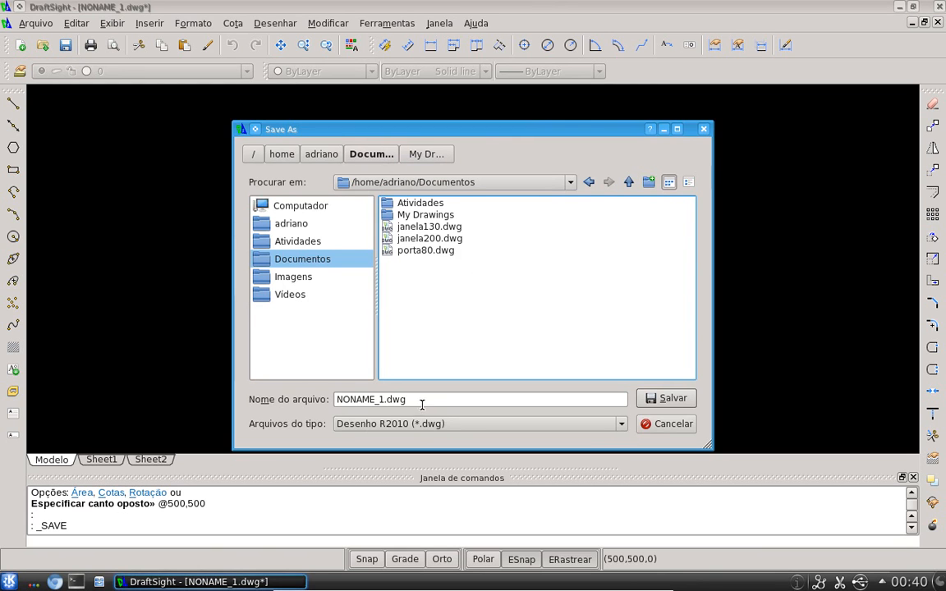
{"action": "left_click_drag", "start_coordinate": [384, 400], "coordinate": [298, 385]}
{"action": "type", "text": "mesa500x50"}
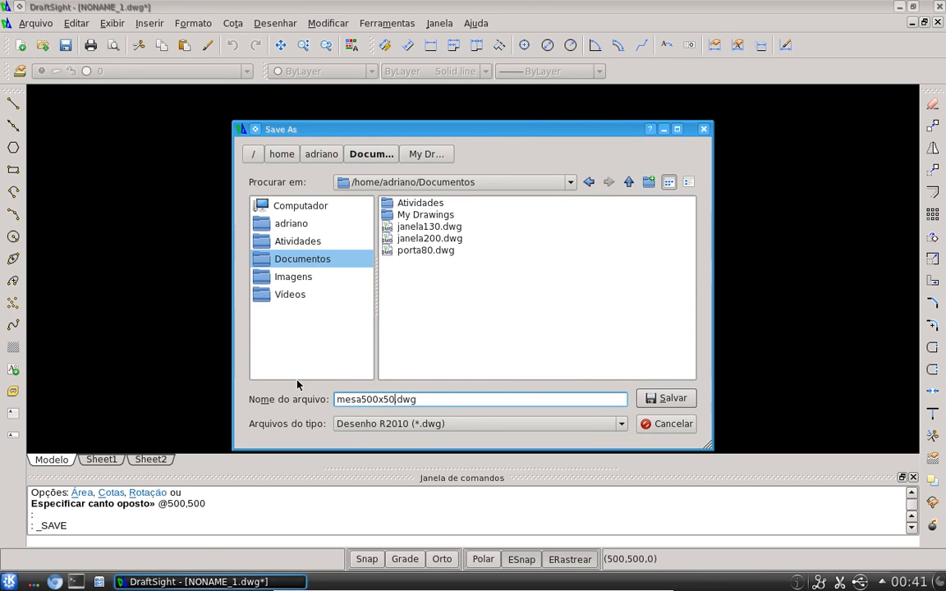
{"action": "type", "text": "0"}
{"action": "left_click", "coordinate": [655, 398]}
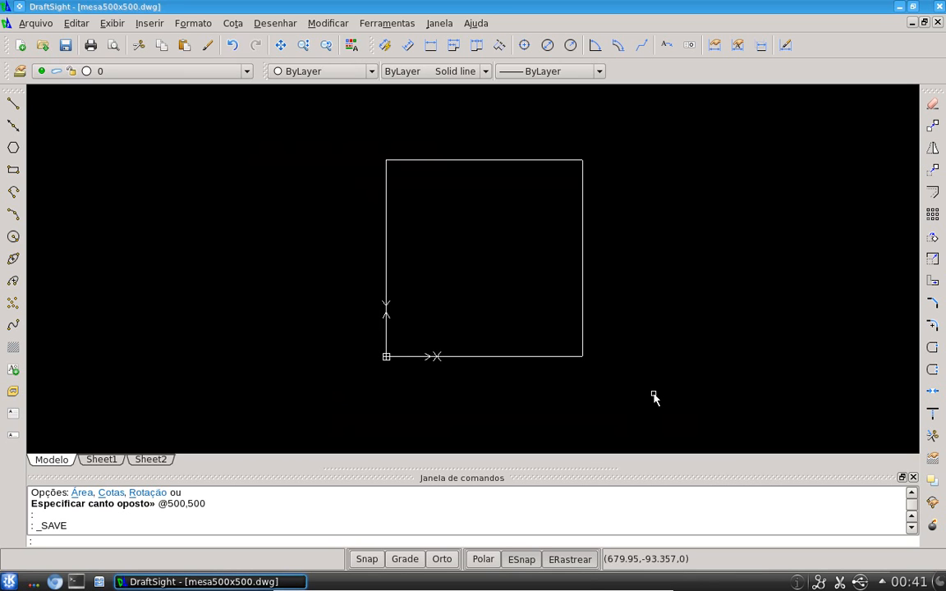
Switch to the atividades_02 drawing and insert the mesa500x500.dwg file as a block to the right of the floor plan
{"action": "left_click", "coordinate": [911, 24]}
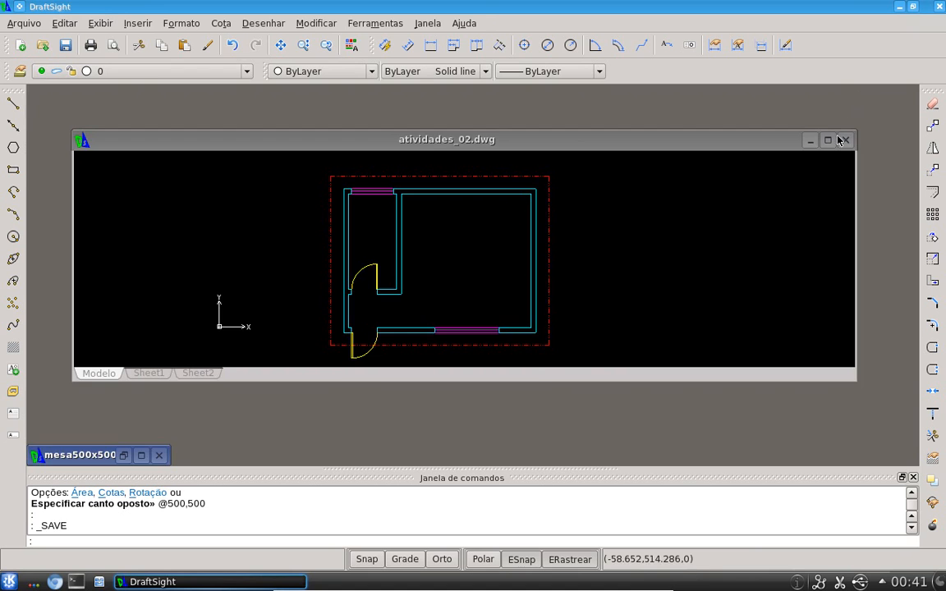
{"action": "left_click", "coordinate": [832, 142]}
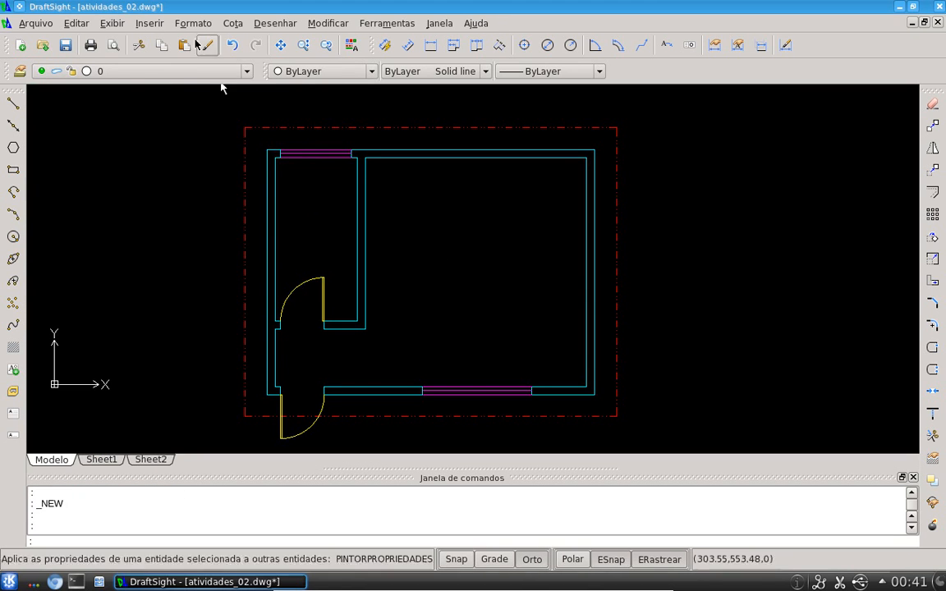
{"action": "left_click", "coordinate": [152, 26]}
{"action": "left_click", "coordinate": [158, 38]}
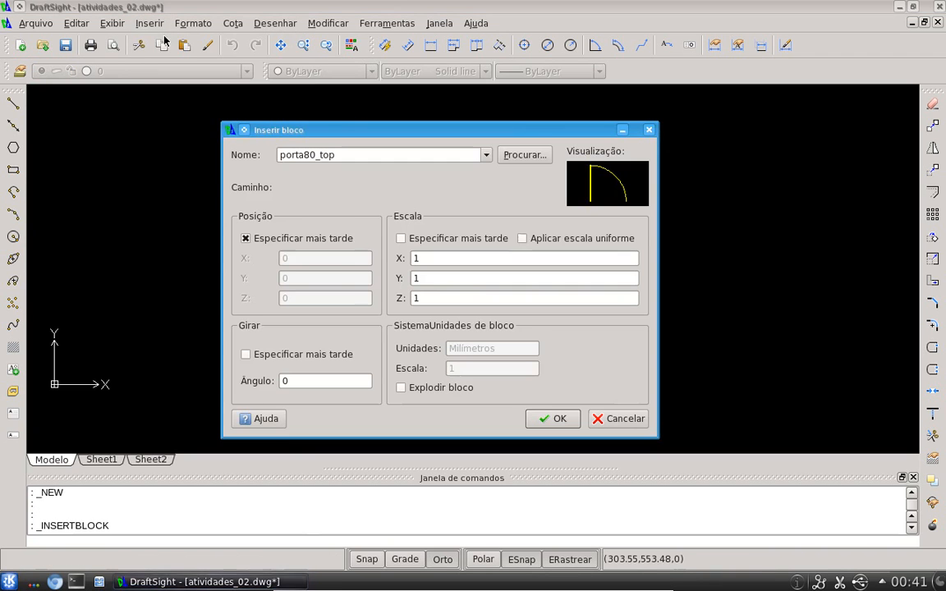
{"action": "left_click", "coordinate": [504, 153]}
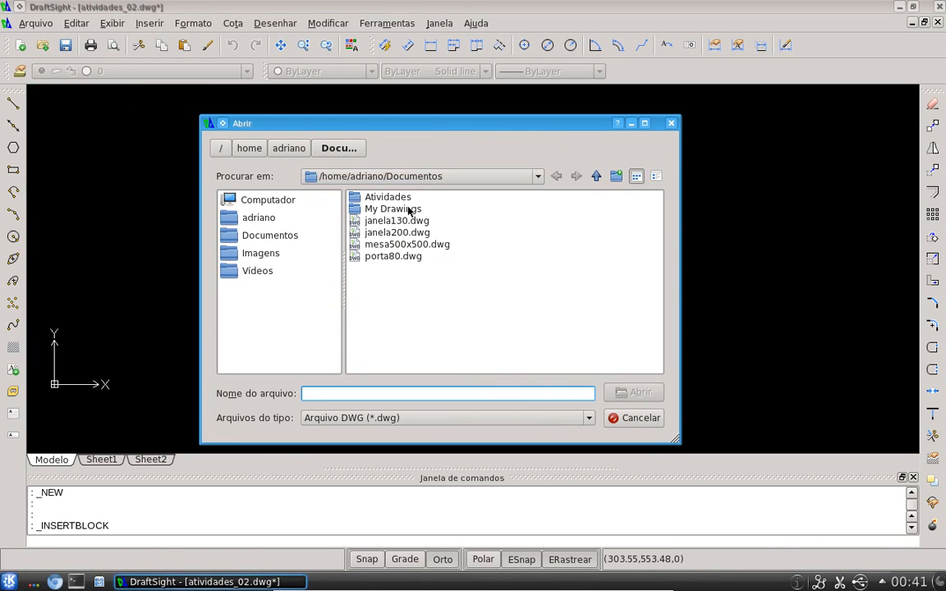
{"action": "double_click", "coordinate": [400, 246]}
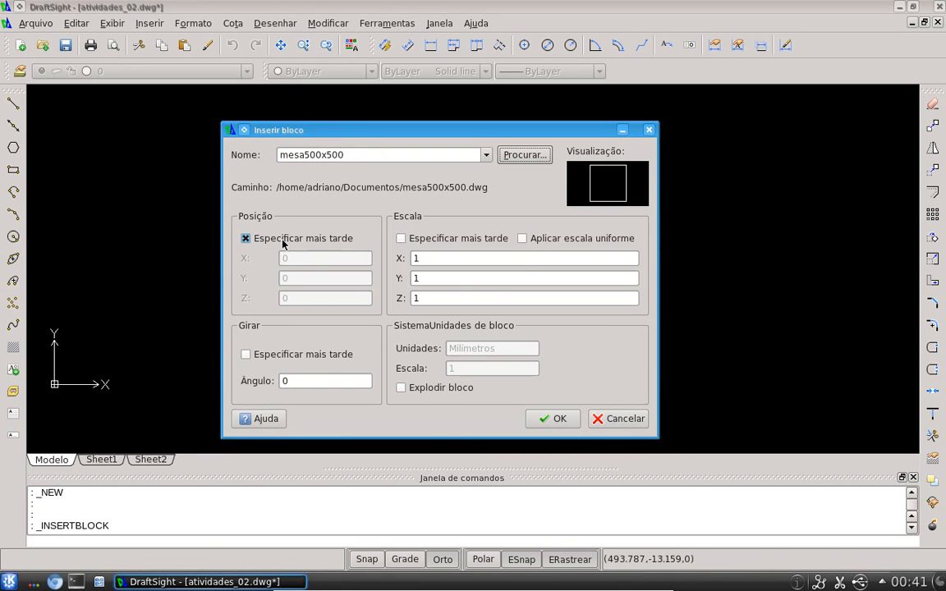
{"action": "left_click", "coordinate": [553, 417]}
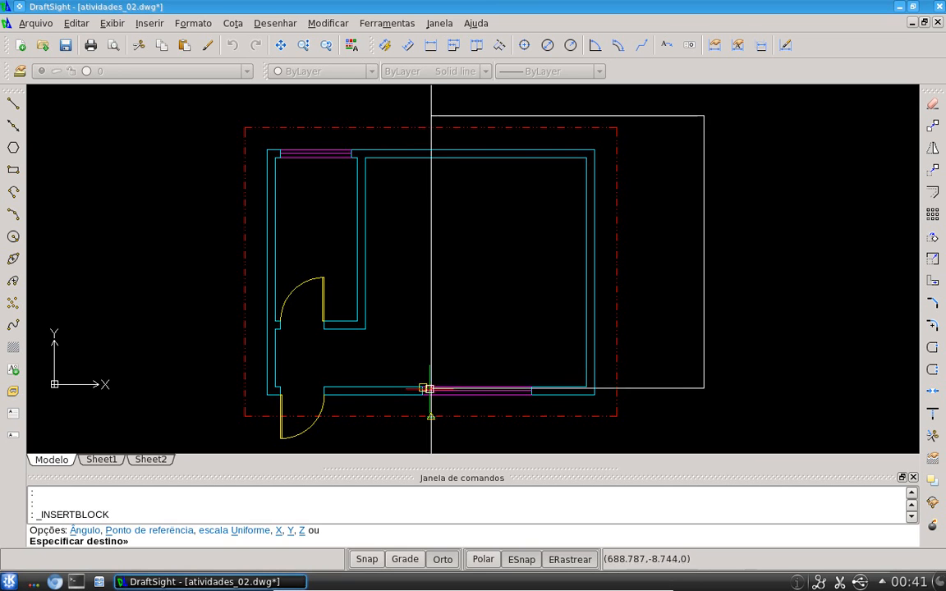
{"action": "left_click", "coordinate": [687, 341]}
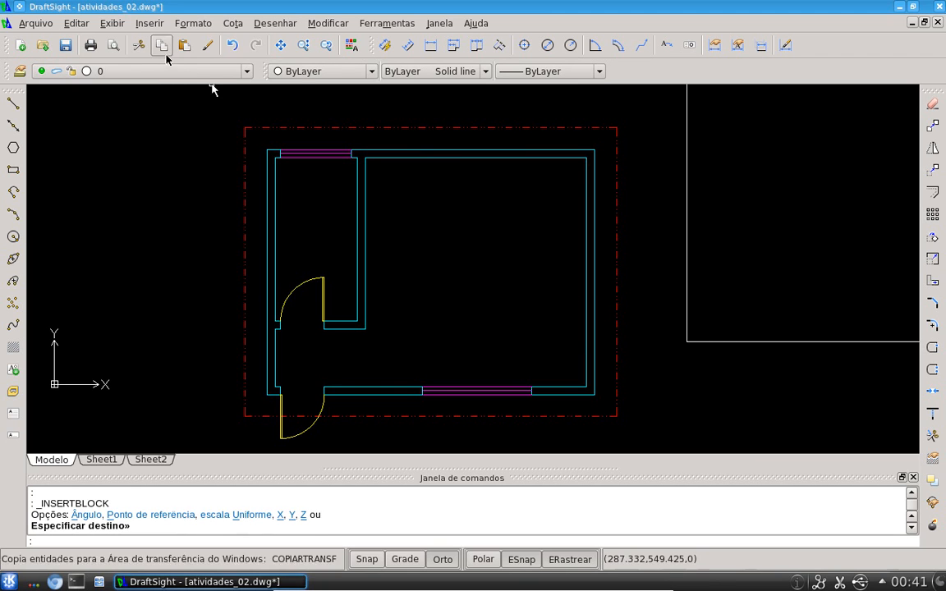
Insert another mesa500x500 block inside the larger room and erase it again
{"action": "left_click", "coordinate": [149, 23]}
{"action": "left_click", "coordinate": [162, 44]}
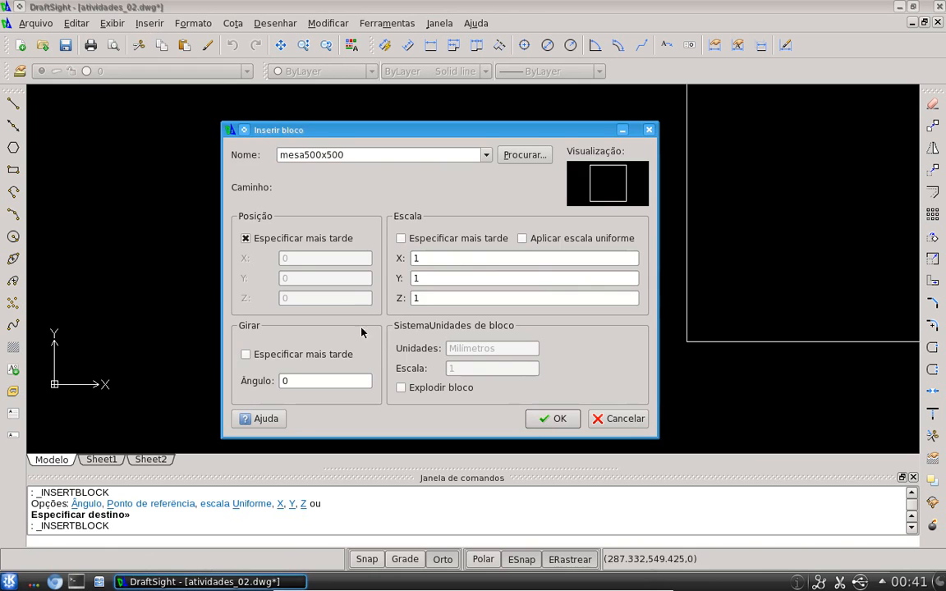
{"action": "left_click", "coordinate": [553, 419]}
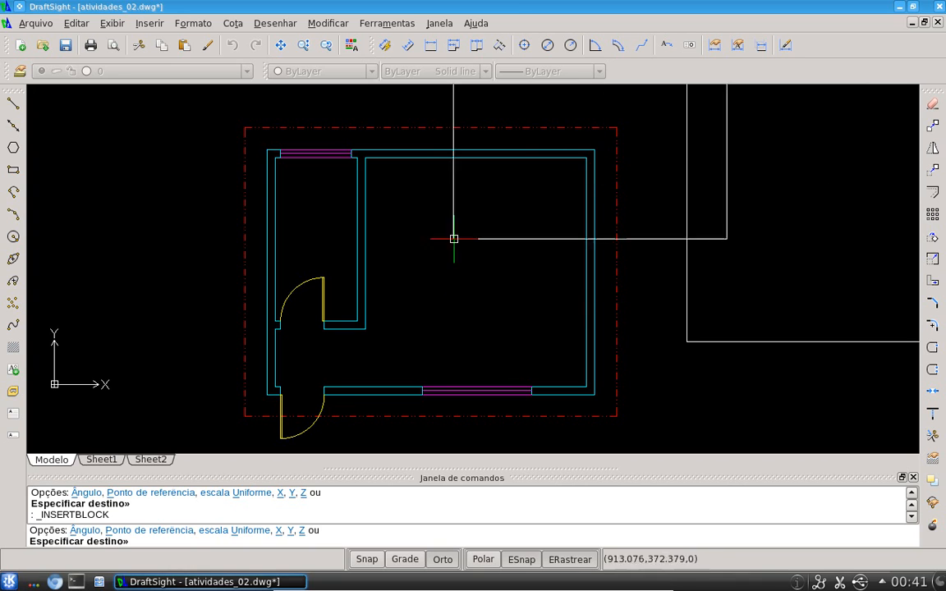
{"action": "left_click", "coordinate": [366, 328]}
{"action": "double_click", "coordinate": [402, 298]}
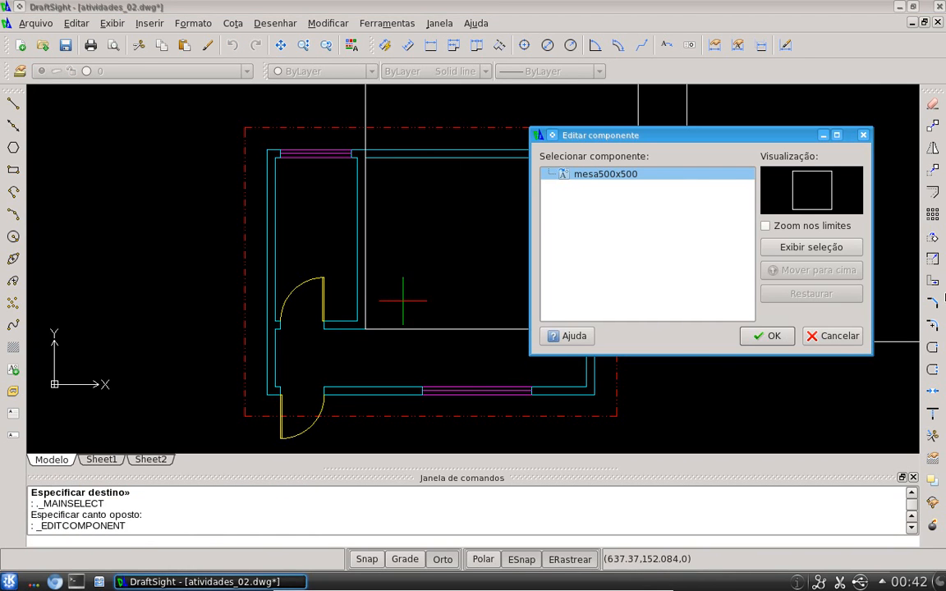
{"action": "left_click", "coordinate": [833, 335]}
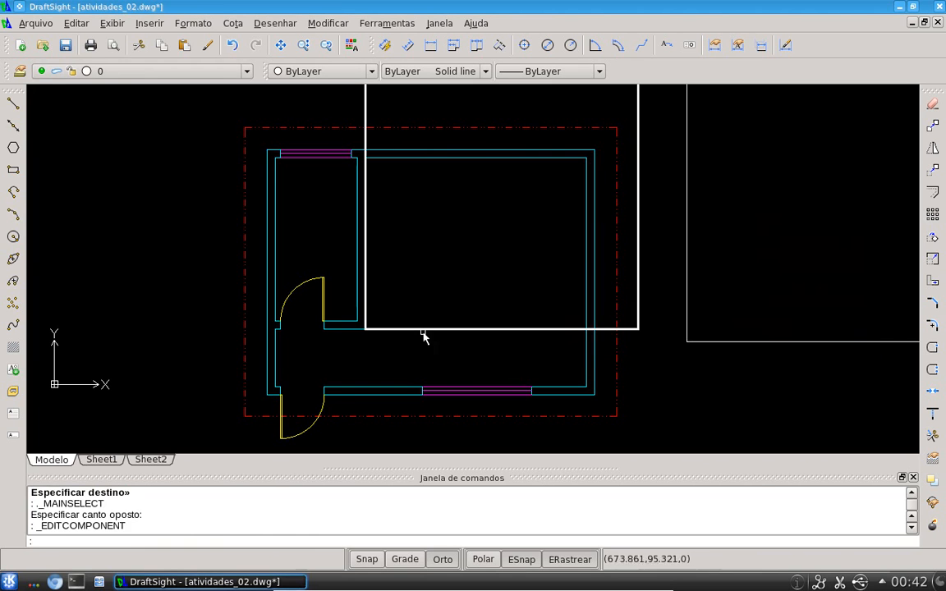
{"action": "left_click", "coordinate": [417, 328]}
{"action": "type", "text": "e"}
{"action": "key", "text": "Return"}
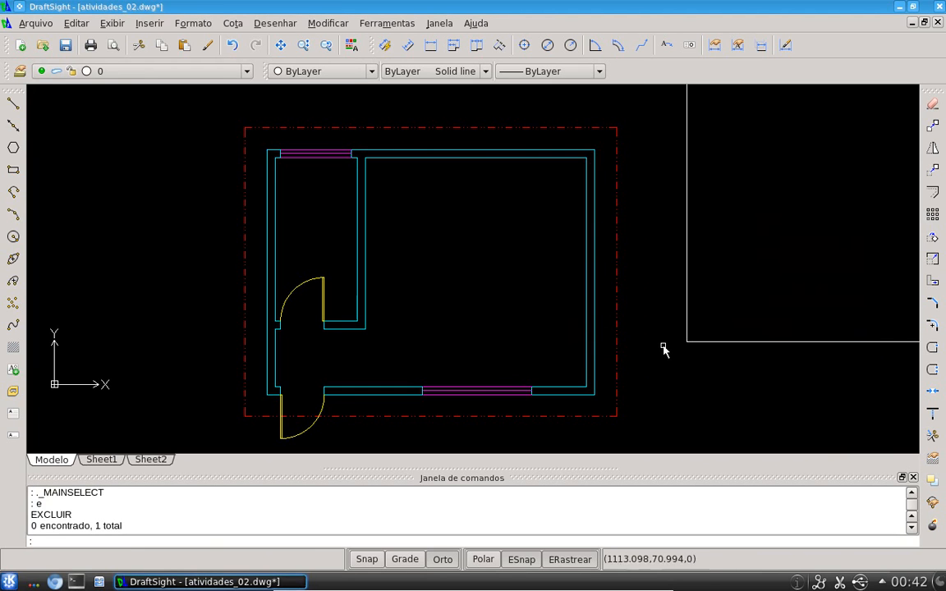
Open the mesa500x500 block beside the plan for in-place editing with refedit
{"action": "scroll", "coordinate": [665, 345], "scroll_direction": "down", "scroll_amount": 4}
{"action": "middle_click_drag", "start_coordinate": [706, 332], "coordinate": [422, 318]}
{"action": "left_click", "coordinate": [422, 317]}
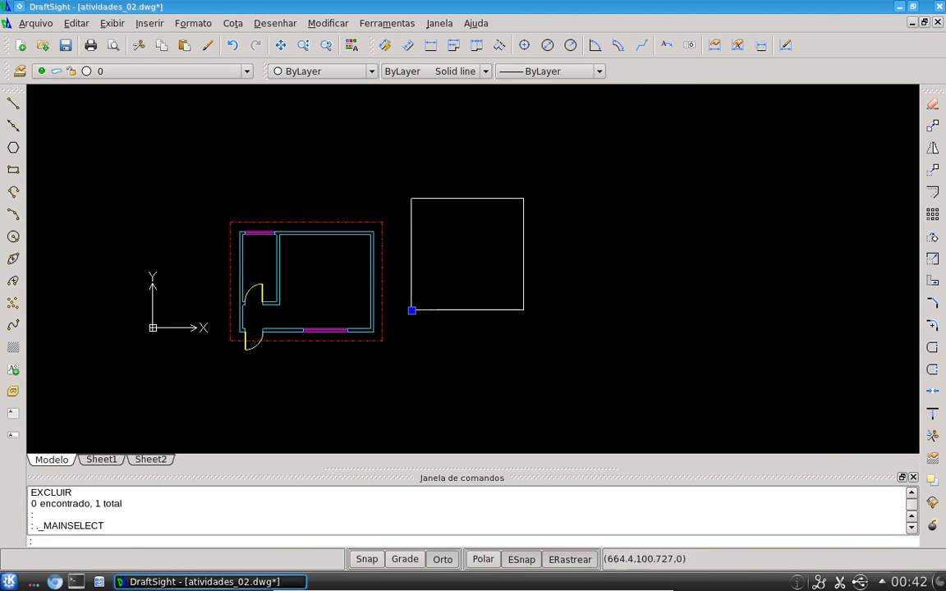
{"action": "key", "text": "Escape"}
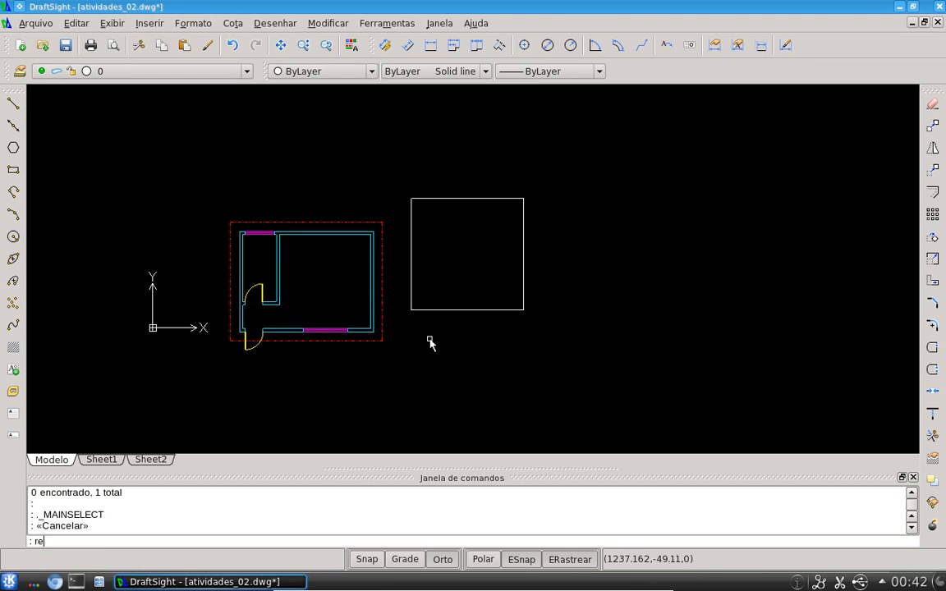
{"action": "type", "text": "refedit"}
{"action": "key", "text": "Return"}
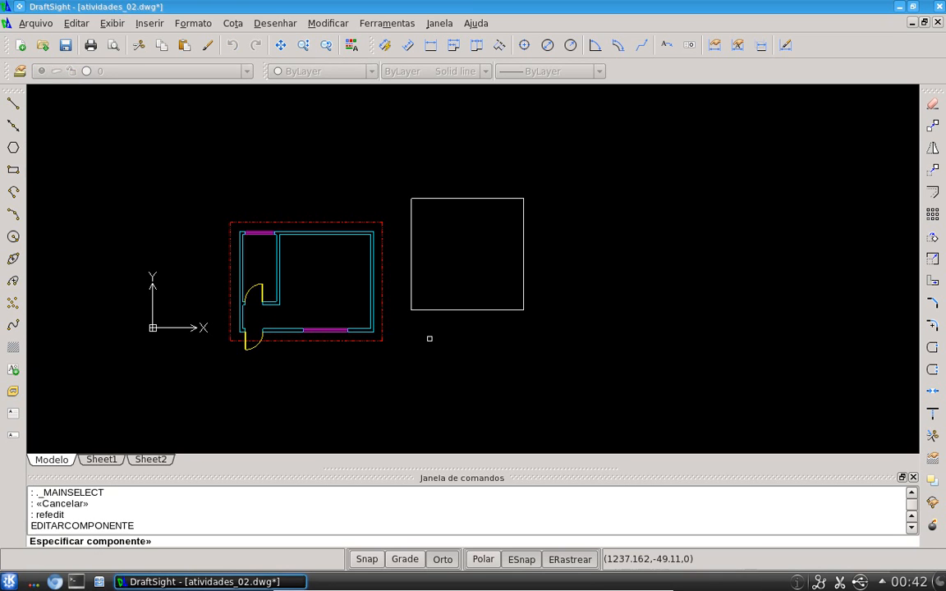
{"action": "left_click", "coordinate": [435, 310]}
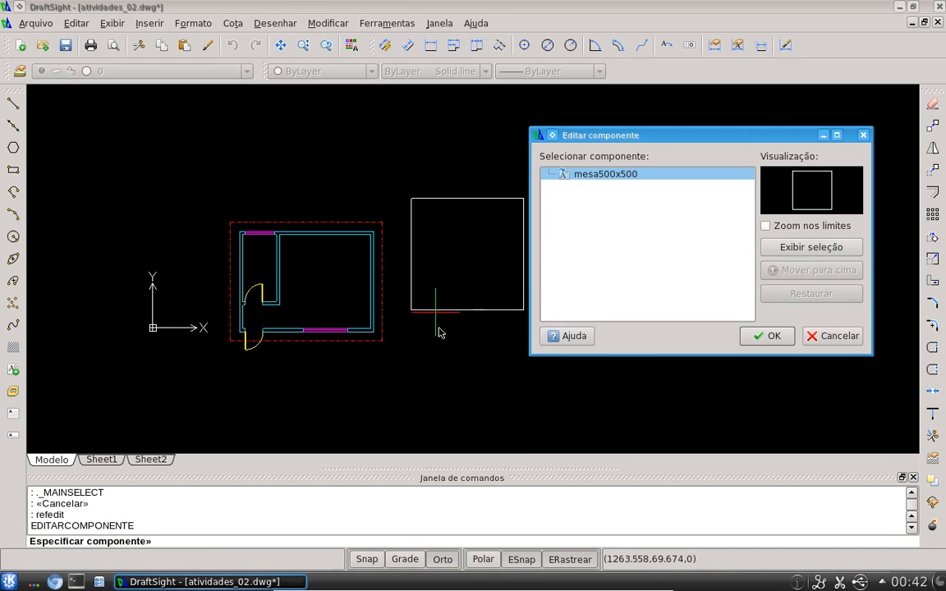
{"action": "left_click", "coordinate": [775, 337]}
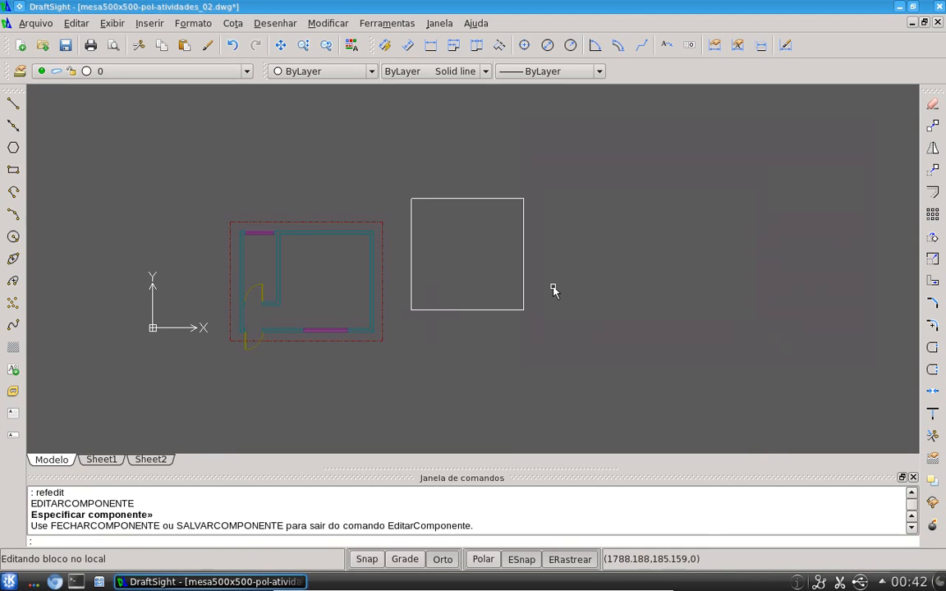
Scale the block's rectangle by a factor of 0.1 about its lower-left corner
{"action": "key", "text": "Return"}
{"action": "left_click", "coordinate": [572, 334]}
{"action": "left_click", "coordinate": [403, 152]}
{"action": "key", "text": "Return"}
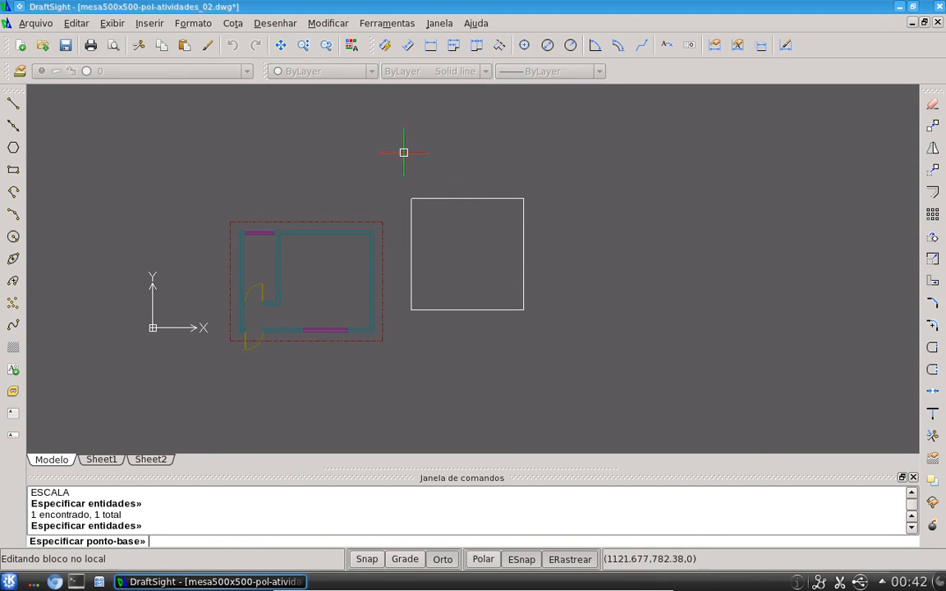
{"action": "left_click", "coordinate": [411, 310]}
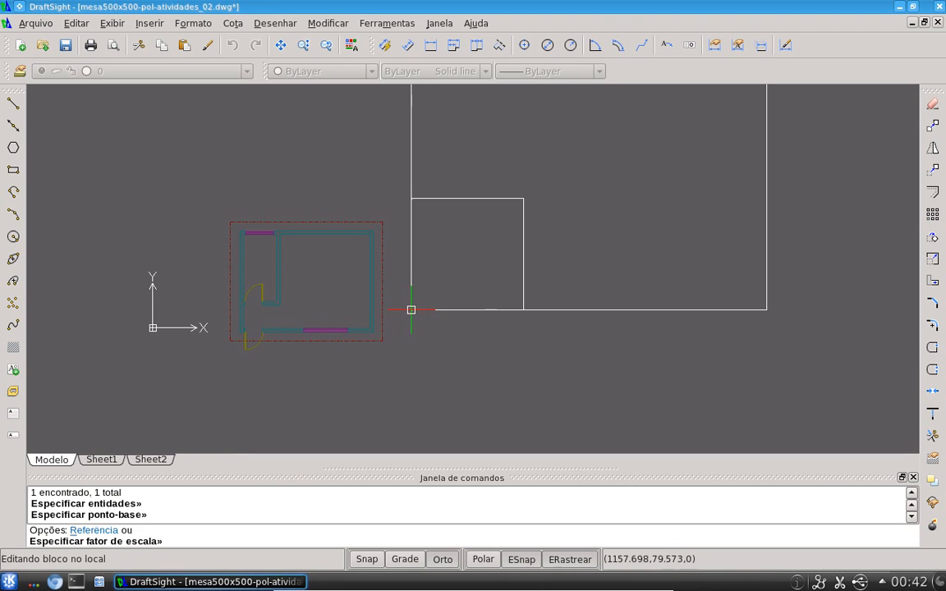
{"action": "type", "text": "0.1"}
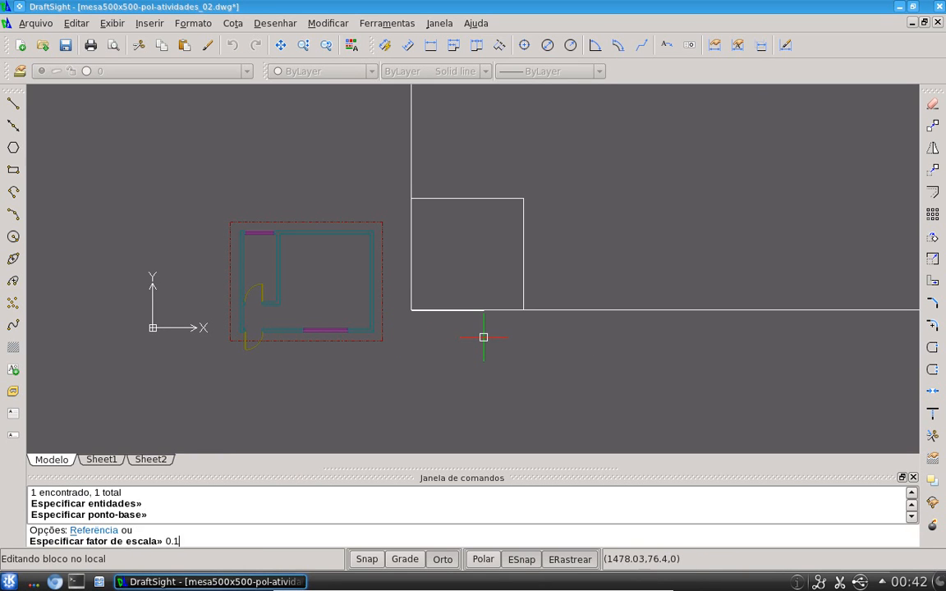
{"action": "key", "text": "Return"}
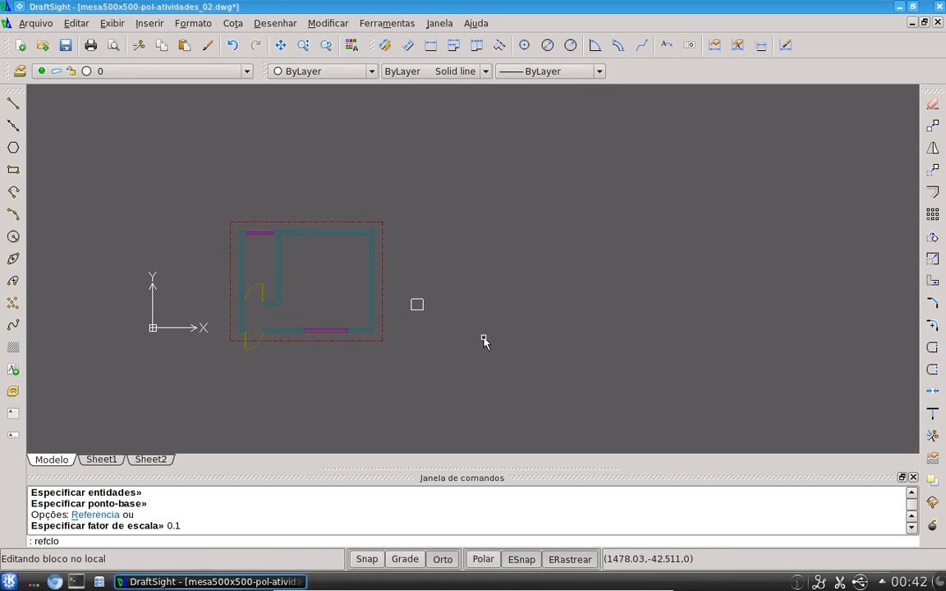
Close the in-place block edit, saving the changes to mesa500x500
{"action": "key", "text": "Return"}
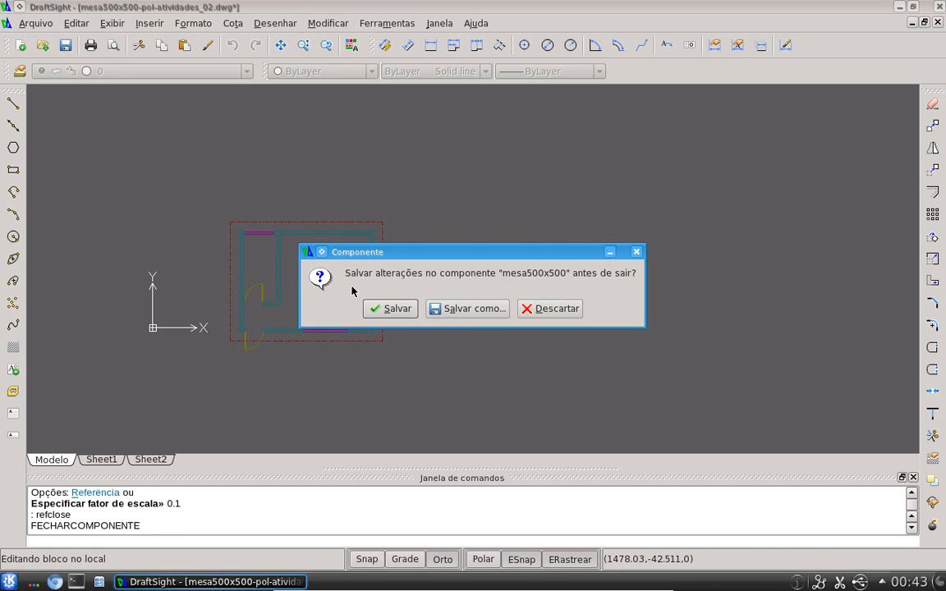
{"action": "left_click_drag", "start_coordinate": [550, 251], "coordinate": [672, 219]}
{"action": "left_click", "coordinate": [530, 287]}
Insert a second mesa500x500 block just to the right of the scaled one
{"action": "scroll", "coordinate": [420, 316], "scroll_direction": "up", "scroll_amount": 6}
{"action": "left_click", "coordinate": [412, 313]}
{"action": "left_click", "coordinate": [388, 256]}
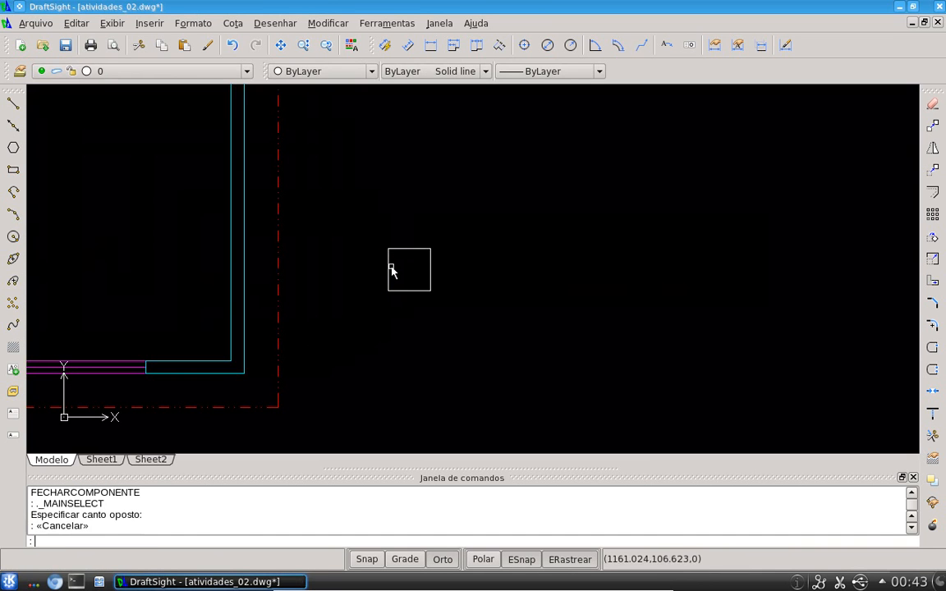
{"action": "type", "text": "i"}
{"action": "key", "text": "Return"}
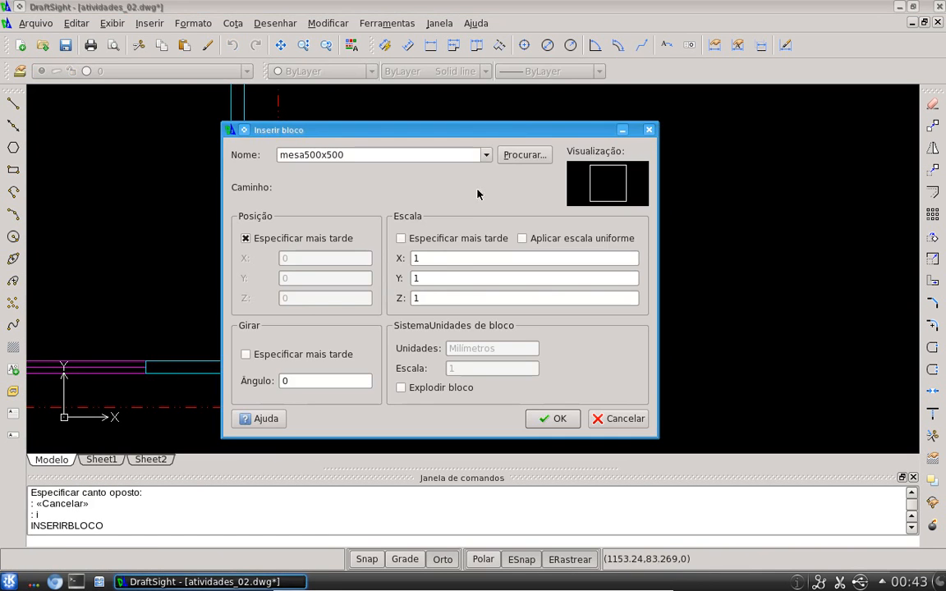
{"action": "left_click", "coordinate": [552, 419]}
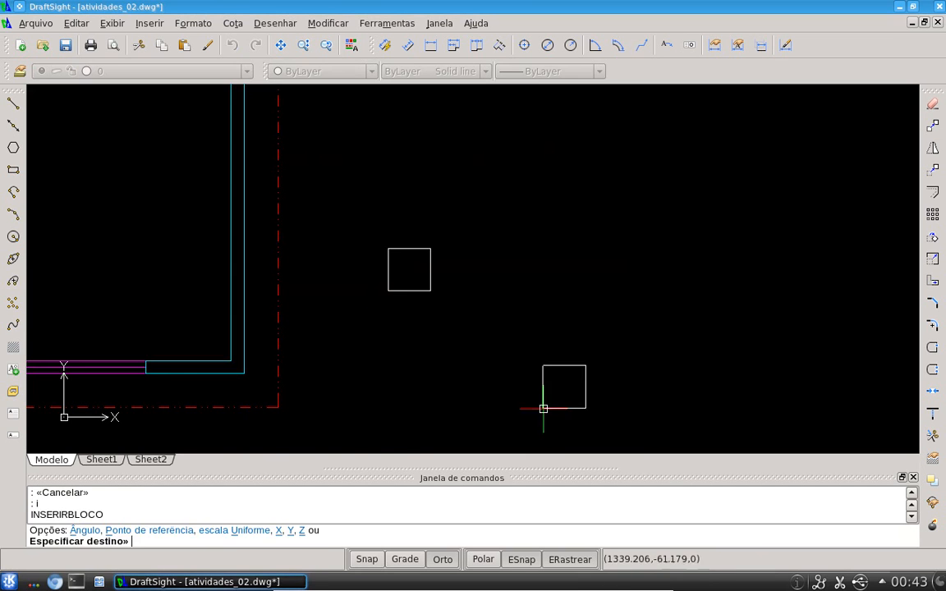
{"action": "left_click", "coordinate": [451, 292]}
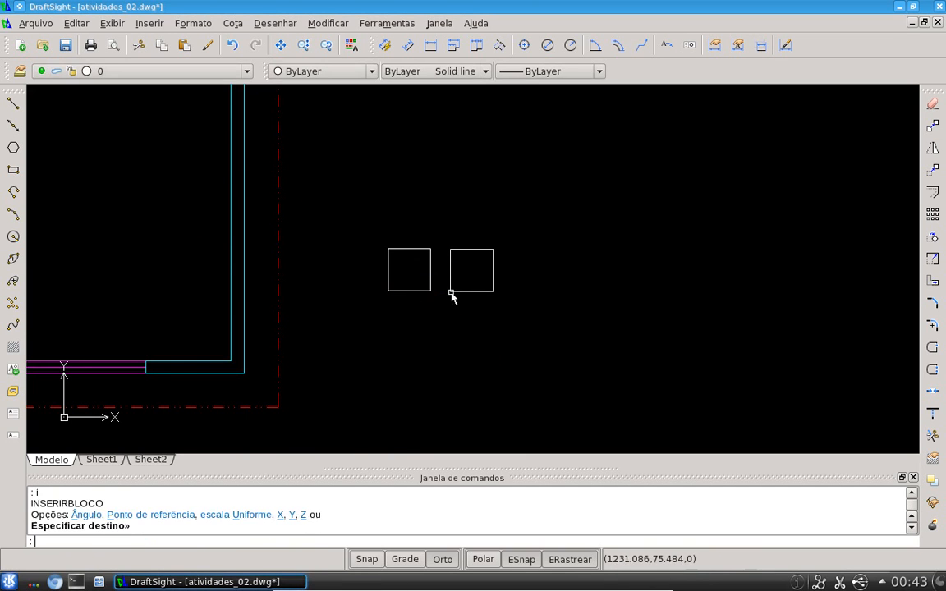
Select both mesa500x500 blocks with a crossing window and erase them
{"action": "left_click", "coordinate": [557, 336]}
{"action": "left_click", "coordinate": [373, 203]}
{"action": "type", "text": "e"}
{"action": "key", "text": "Return"}
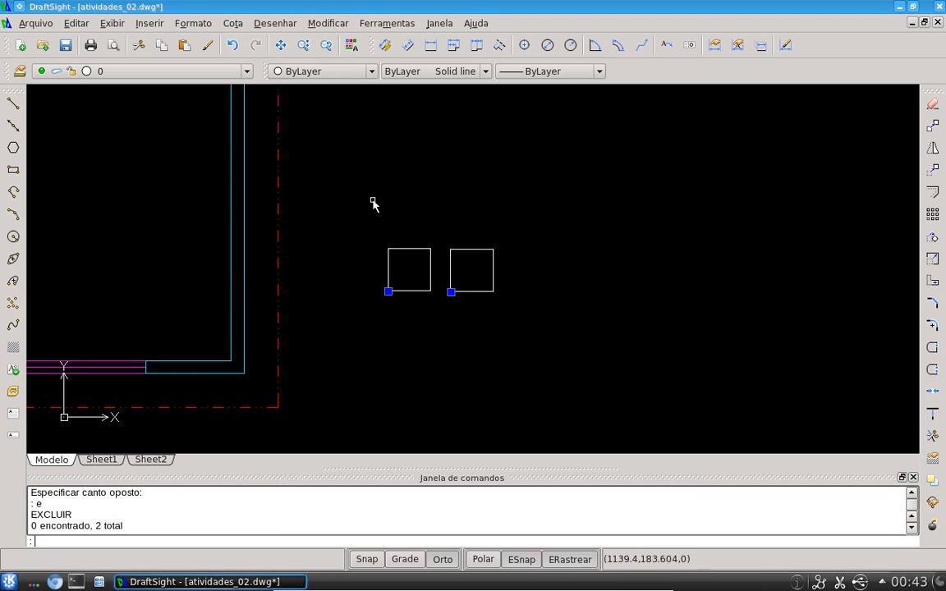
{"action": "middle_click", "coordinate": [447, 231]}
{"action": "middle_click", "coordinate": [447, 231]}
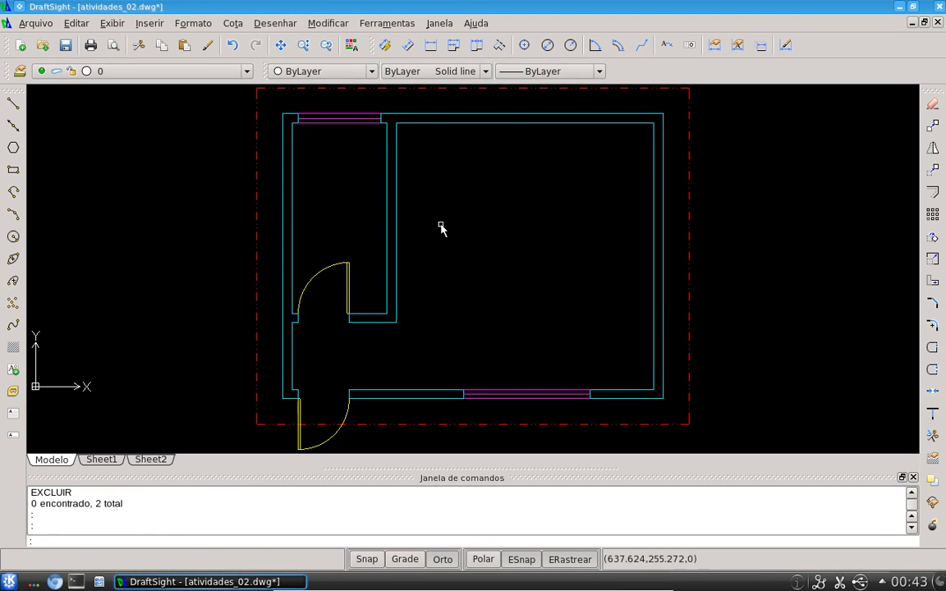
{"action": "type", "text": "i"}
{"action": "key", "text": "Return"}
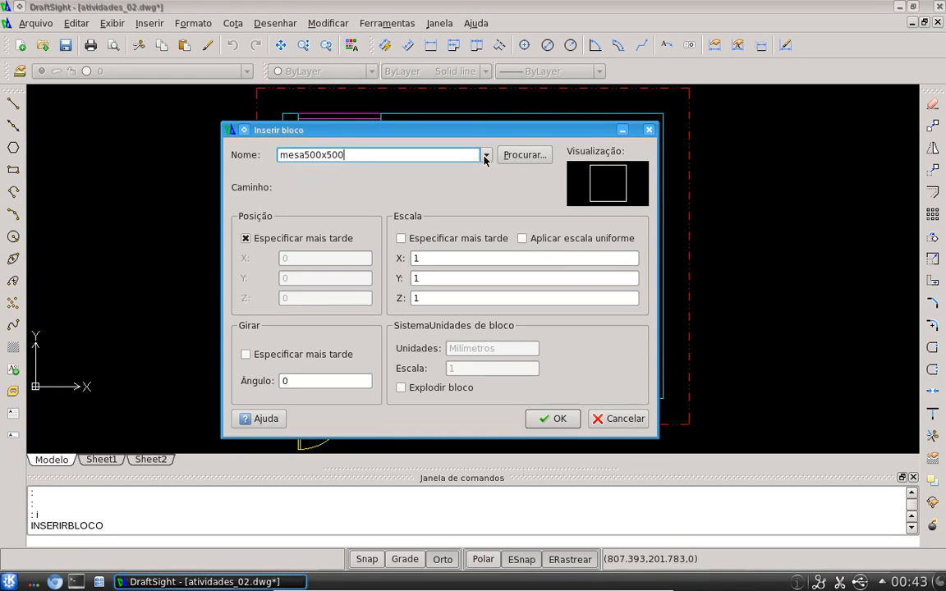
{"action": "left_click", "coordinate": [484, 159]}
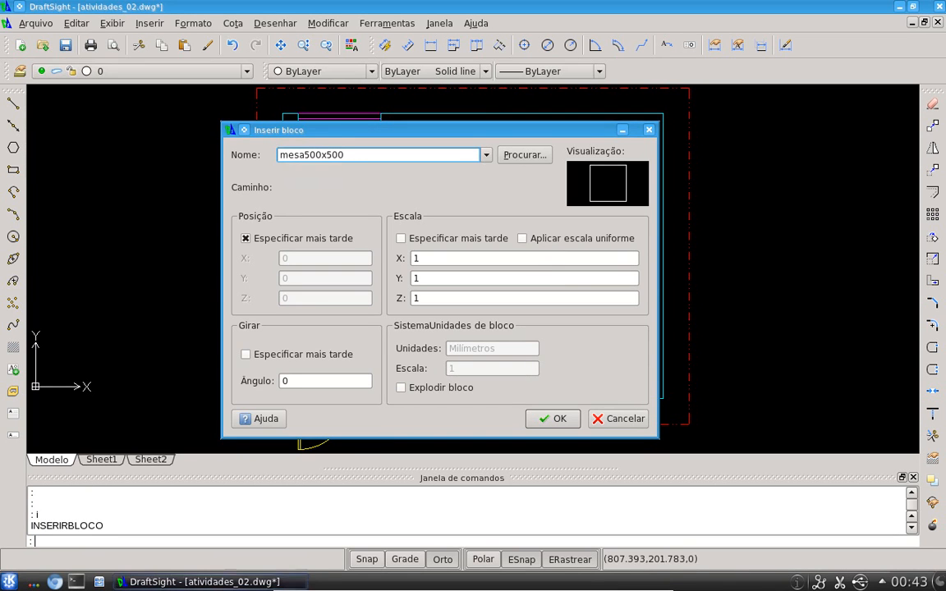
{"action": "key", "text": "Escape"}
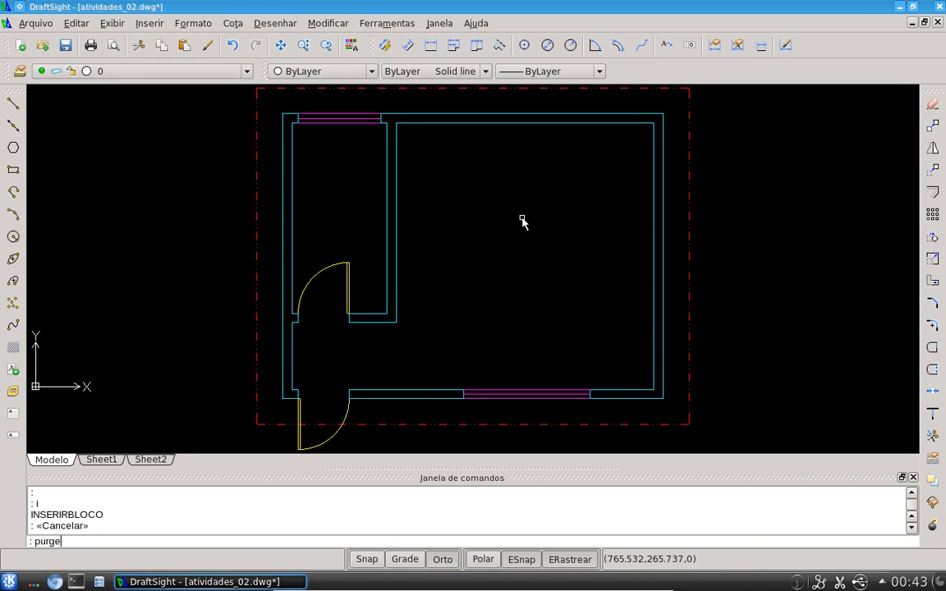
Purge all unreferenced entities, including the mesa500x500 block definition, from the drawing
{"action": "key", "text": "Return"}
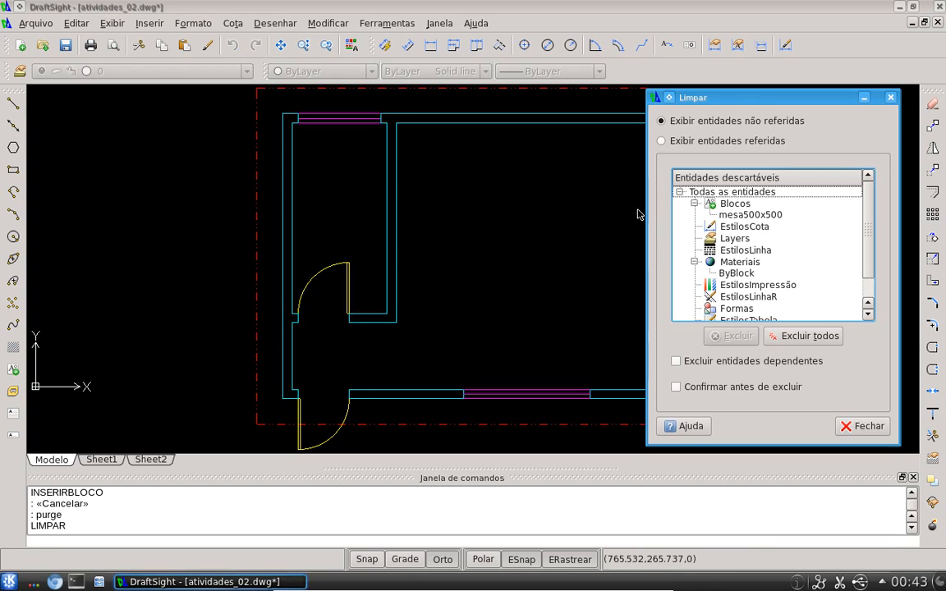
{"action": "left_click", "coordinate": [716, 215]}
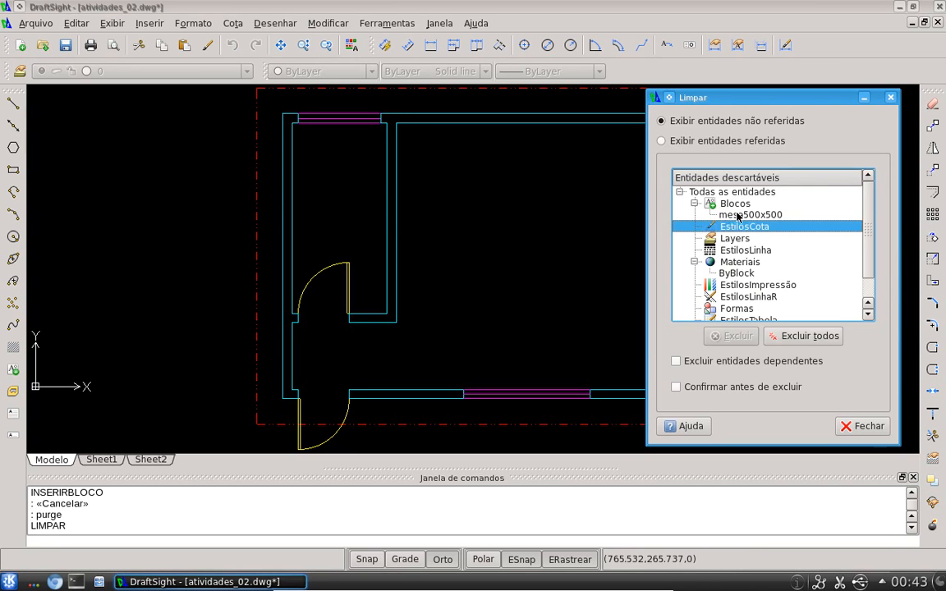
{"action": "left_click", "coordinate": [813, 336]}
{"action": "left_click", "coordinate": [862, 425]}
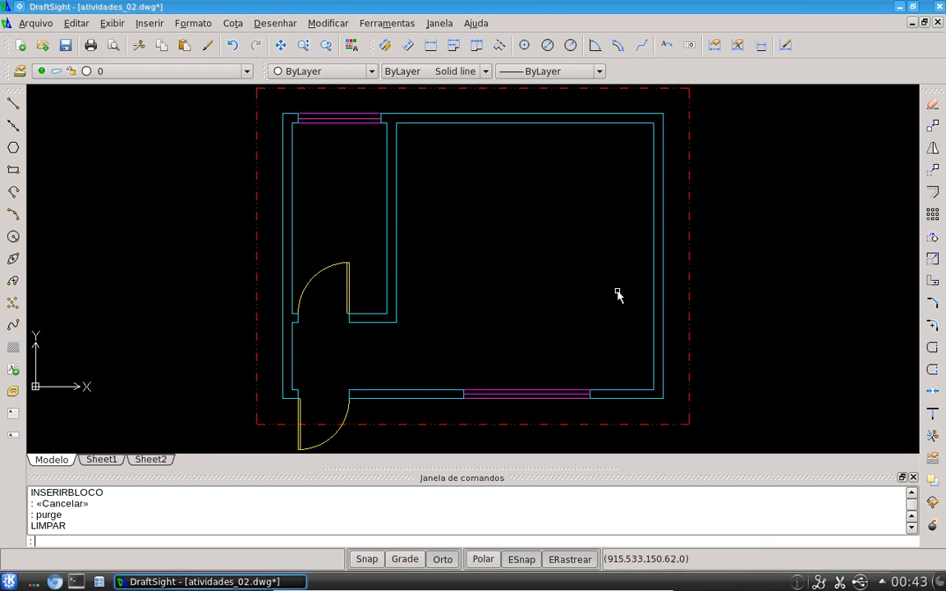
{"action": "middle_click_drag", "start_coordinate": [593, 251], "coordinate": [557, 251]}
{"action": "middle_click", "coordinate": [548, 244]}
{"action": "middle_click", "coordinate": [548, 244]}
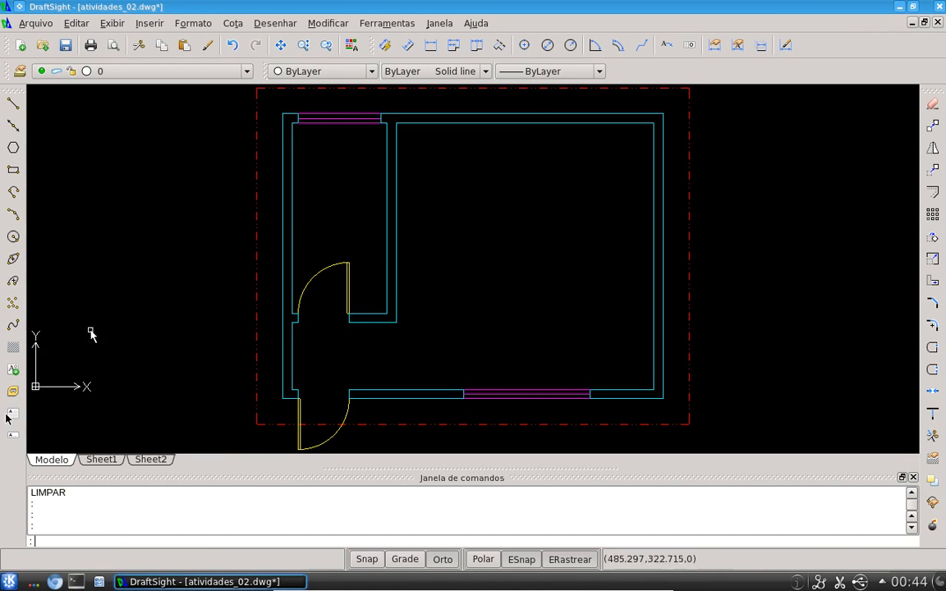
Switch to the web browser and open the address goo.gl/NE19z
{"action": "left_click", "coordinate": [57, 583]}
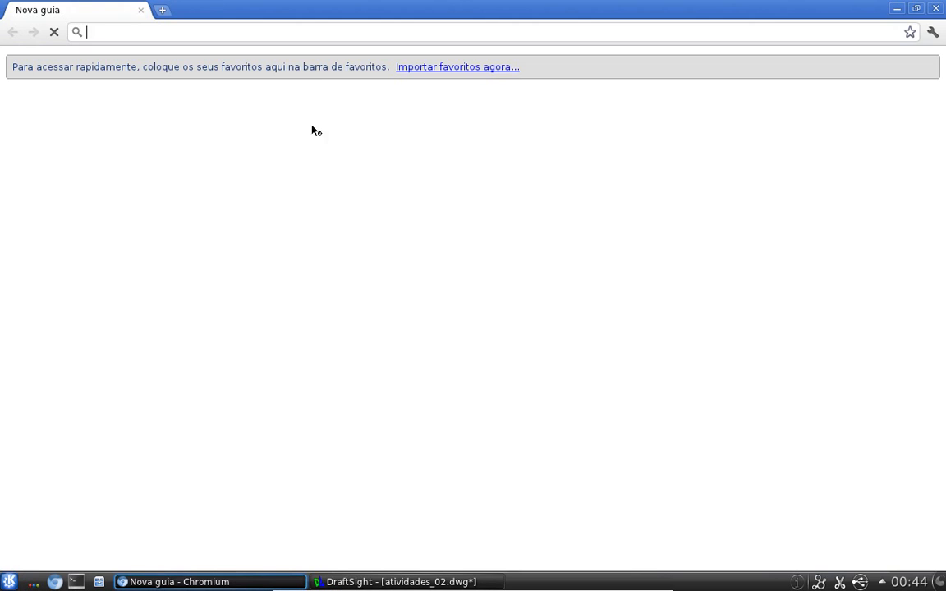
{"action": "type", "text": "g"}
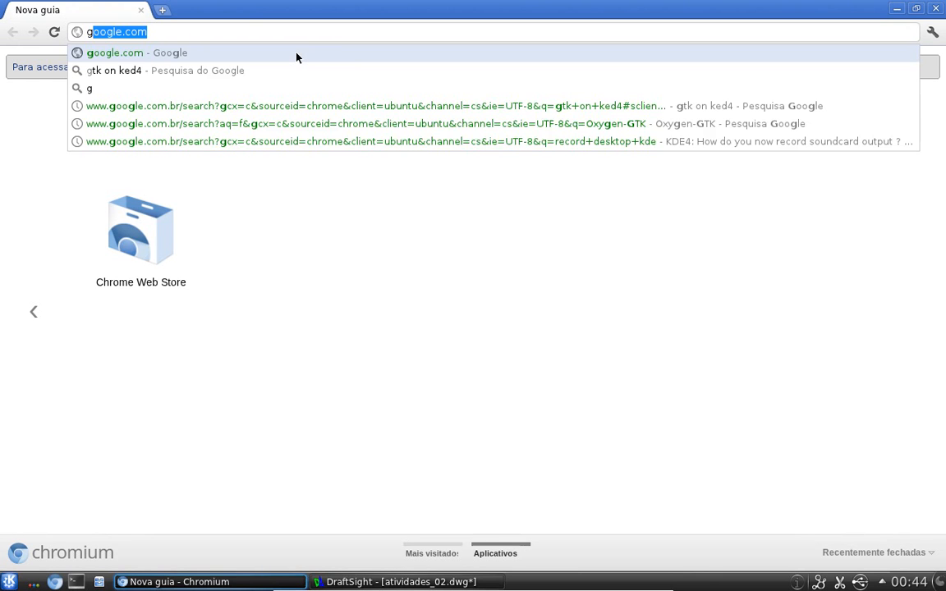
{"action": "type", "text": "oo"}
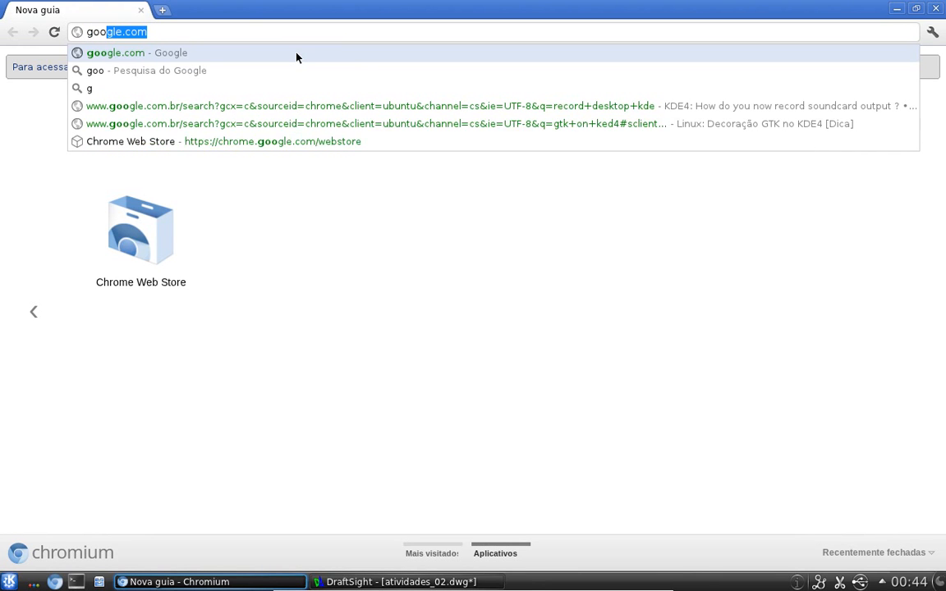
{"action": "type", "text": ".g"}
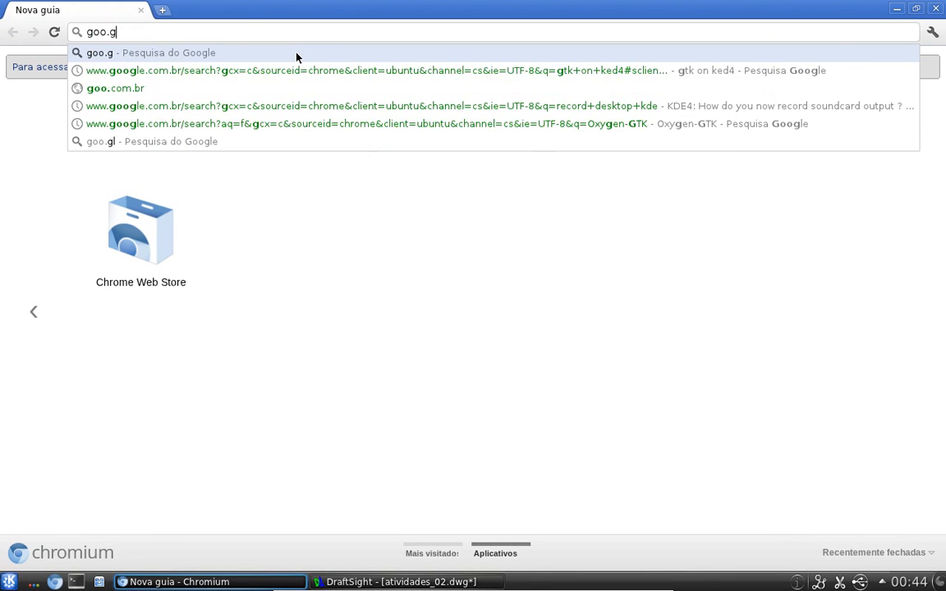
{"action": "type", "text": "l/"}
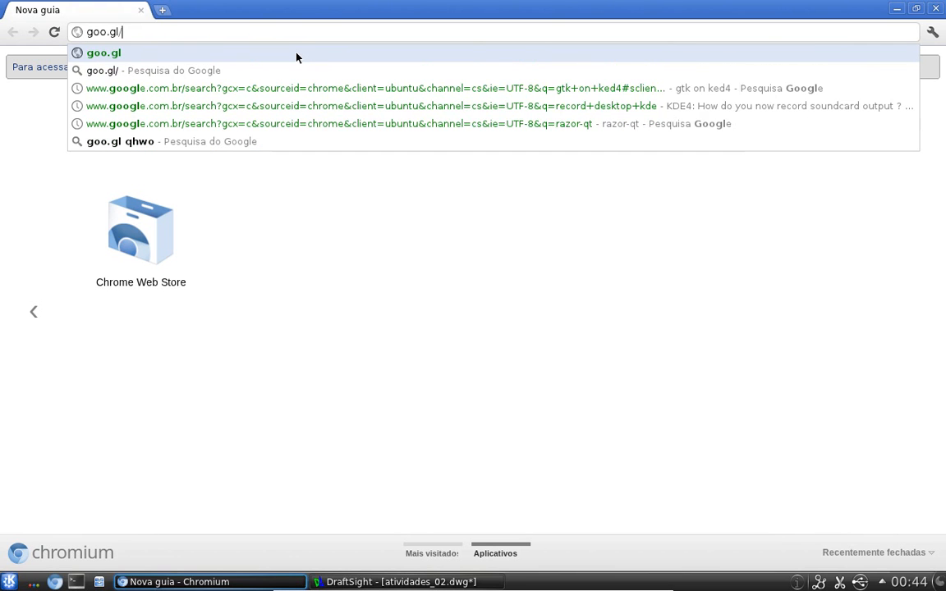
{"action": "type", "text": "NE"}
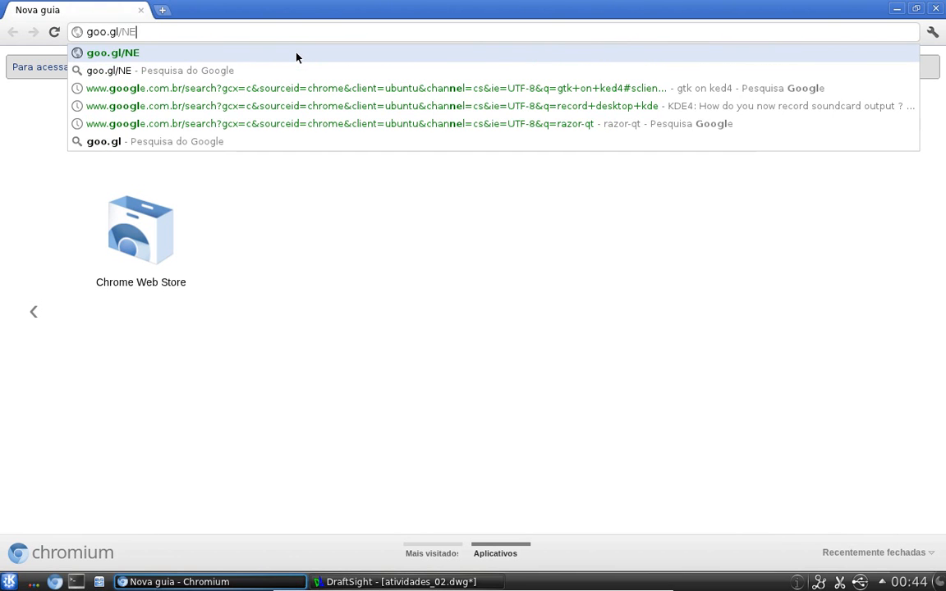
{"action": "type", "text": "1"}
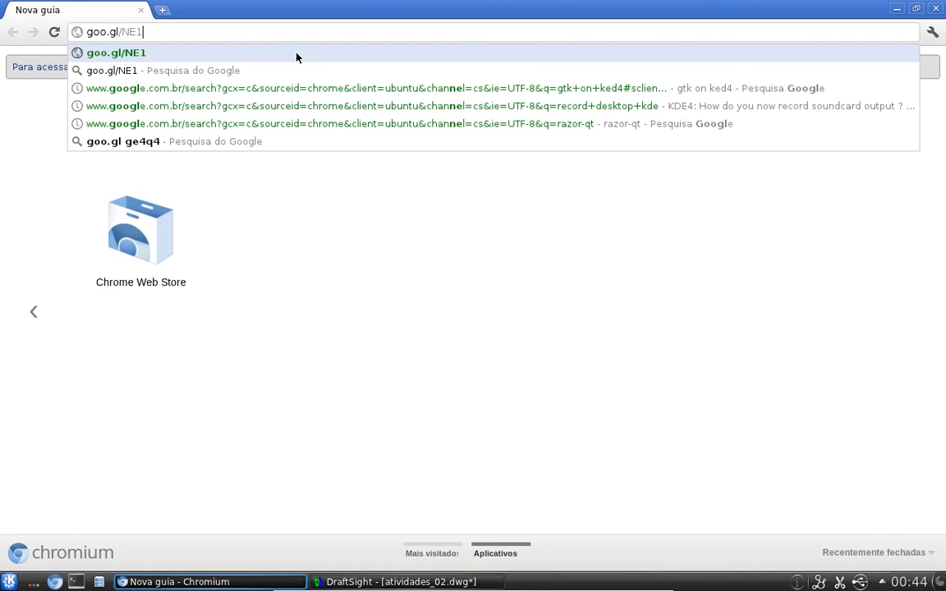
{"action": "type", "text": "9z"}
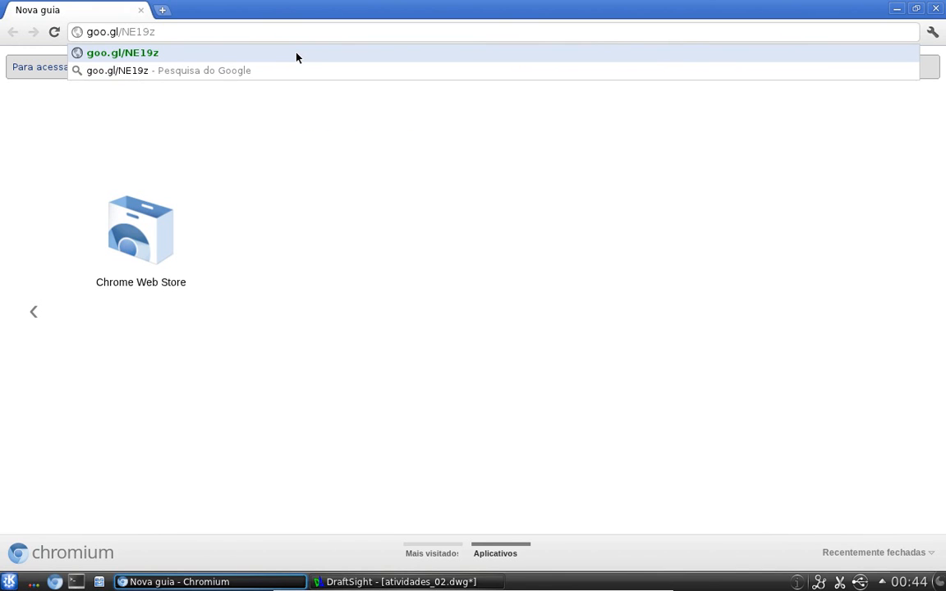
{"action": "key", "text": "Return"}
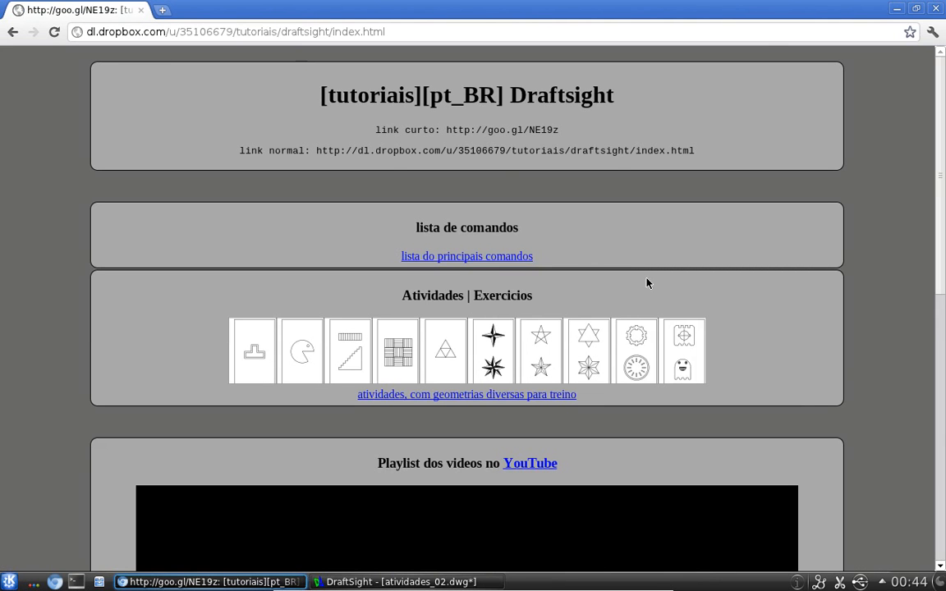
Open the 'lista do principais comandos' page from the DraftSight tutorial site
{"action": "scroll", "coordinate": [670, 291], "scroll_direction": "down", "scroll_amount": 6}
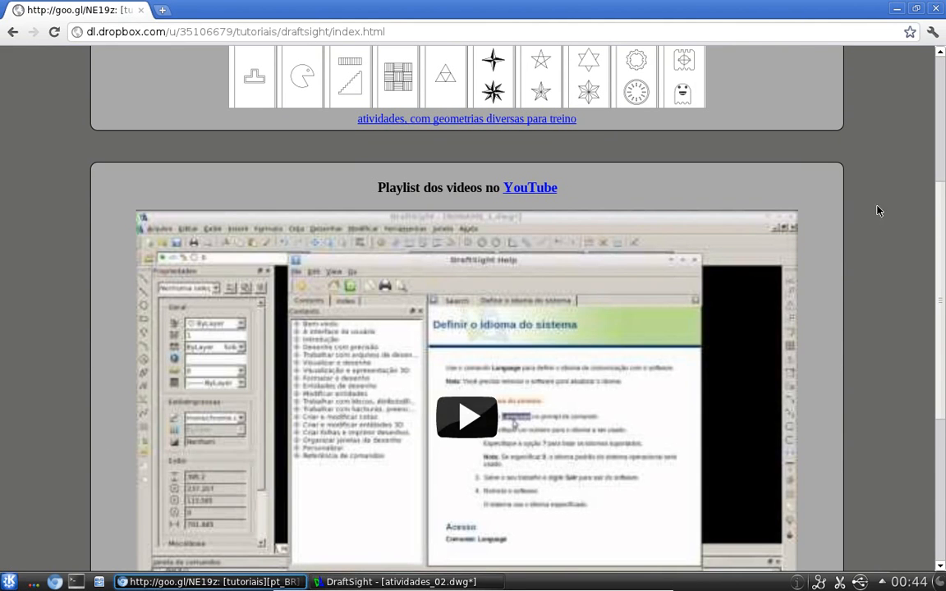
{"action": "scroll", "coordinate": [840, 228], "scroll_direction": "down", "scroll_amount": 1}
{"action": "scroll", "coordinate": [942, 229], "scroll_direction": "down", "scroll_amount": 7}
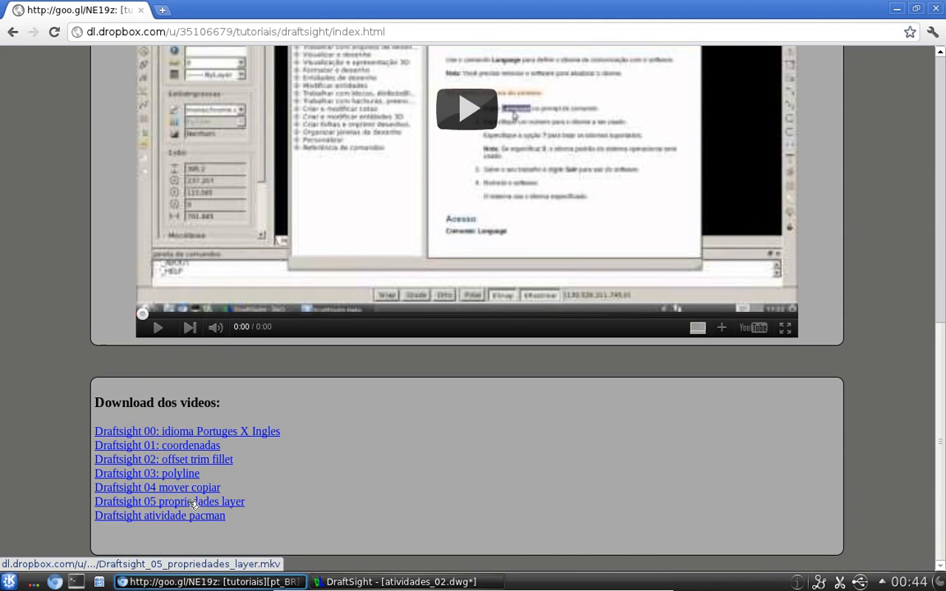
{"action": "scroll", "coordinate": [402, 439], "scroll_direction": "up", "scroll_amount": 3}
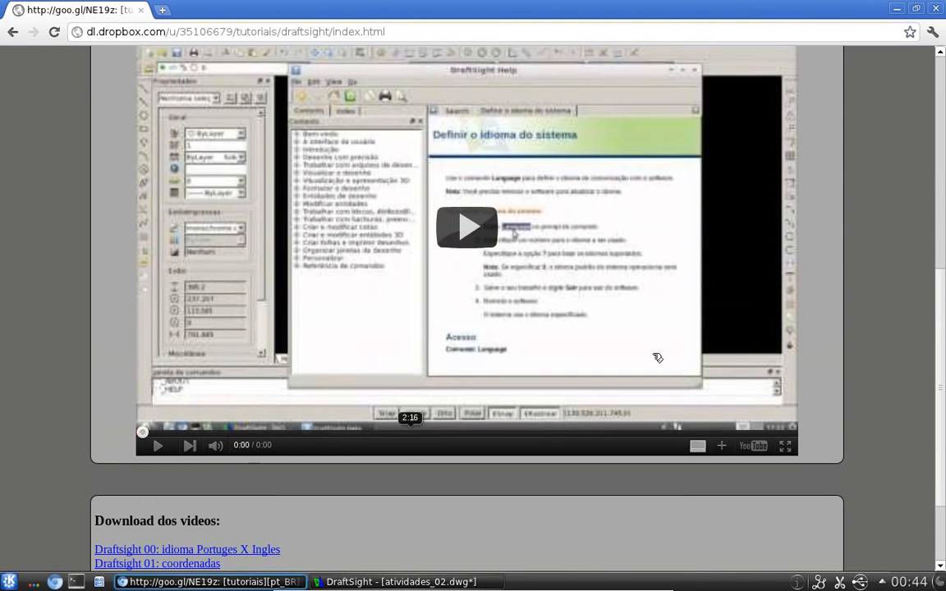
{"action": "scroll", "coordinate": [857, 219], "scroll_direction": "up", "scroll_amount": 8}
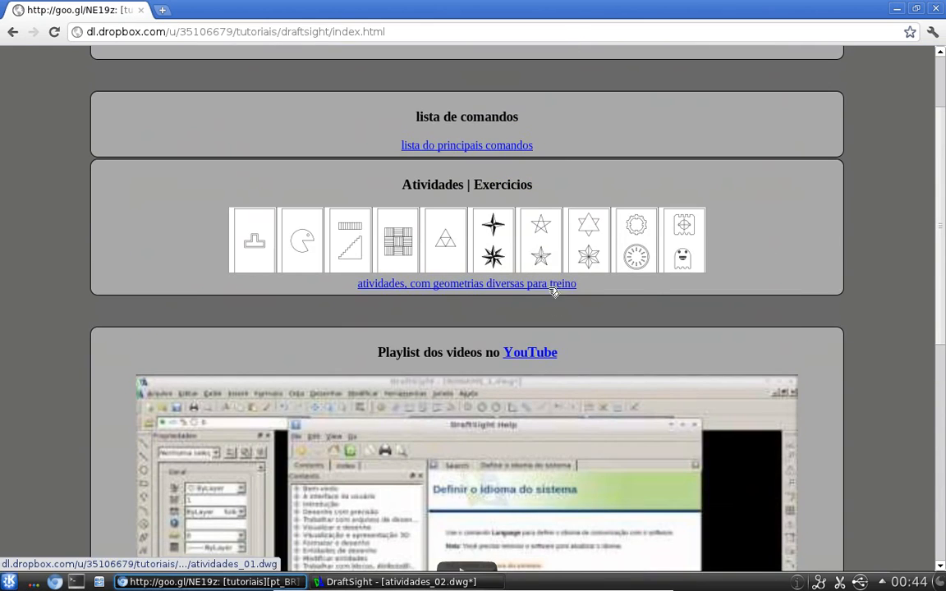
{"action": "left_click", "coordinate": [490, 148]}
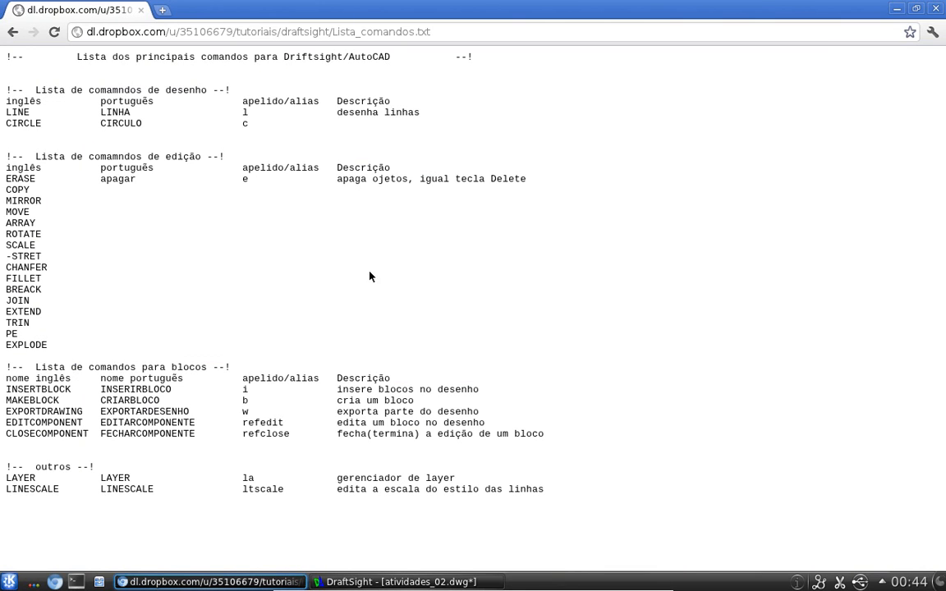
Highlight the block commands section of the list, including the i and b aliases and the EXPORTDRAWING row
{"action": "left_click_drag", "start_coordinate": [6, 367], "coordinate": [582, 432]}
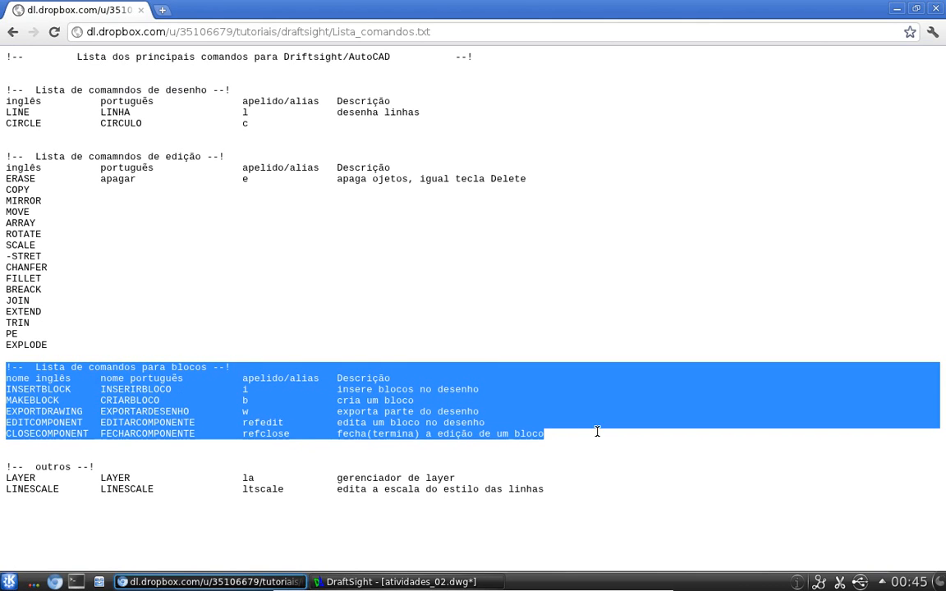
{"action": "left_click", "coordinate": [35, 391]}
{"action": "double_click", "coordinate": [241, 389]}
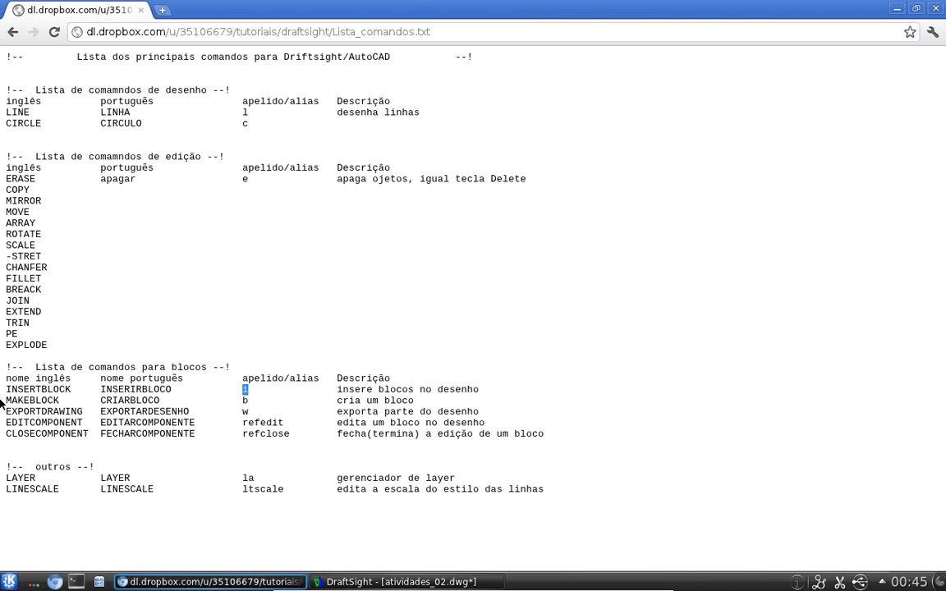
{"action": "double_click", "coordinate": [245, 400]}
{"action": "left_click_drag", "start_coordinate": [26, 422], "coordinate": [485, 417]}
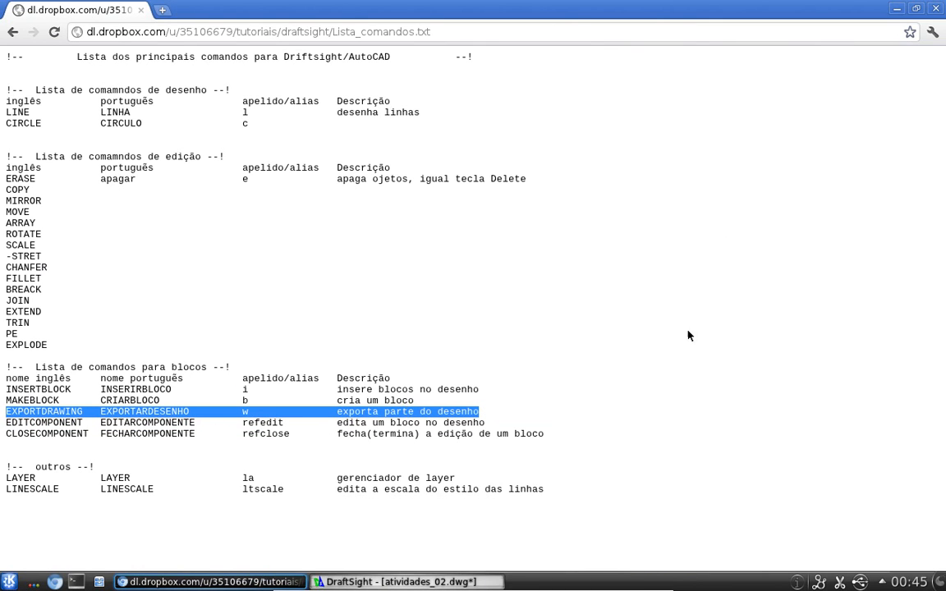
Minimize the browser and return to the atividades_02 floor plan drawing
{"action": "left_click", "coordinate": [897, 7]}
{"action": "middle_click_drag", "start_coordinate": [418, 337], "coordinate": [445, 322]}
{"action": "key", "text": "Escape"}
{"action": "key", "text": "Escape"}
{"action": "scroll", "coordinate": [367, 269], "scroll_direction": "up", "scroll_amount": 1}
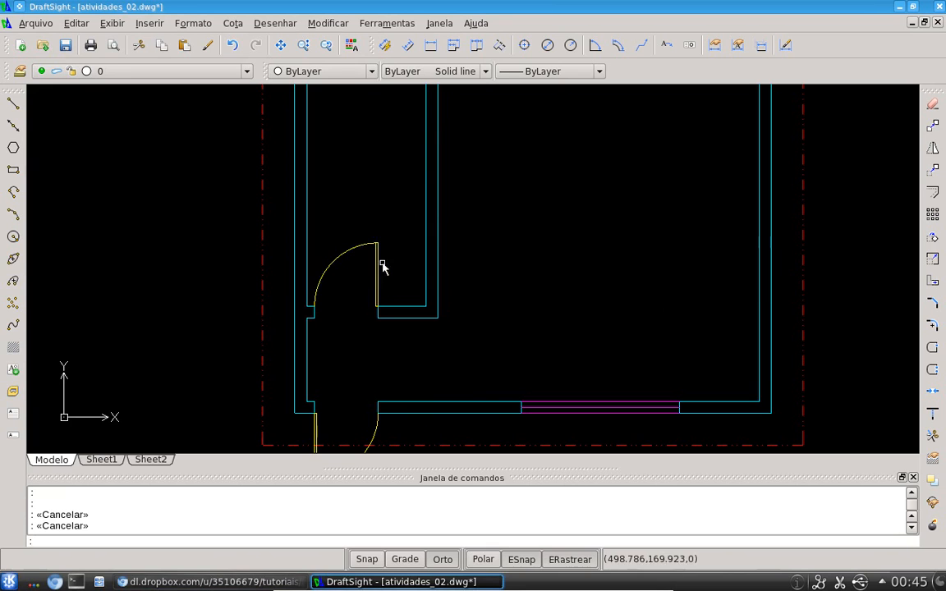
{"action": "left_click", "coordinate": [378, 265]}
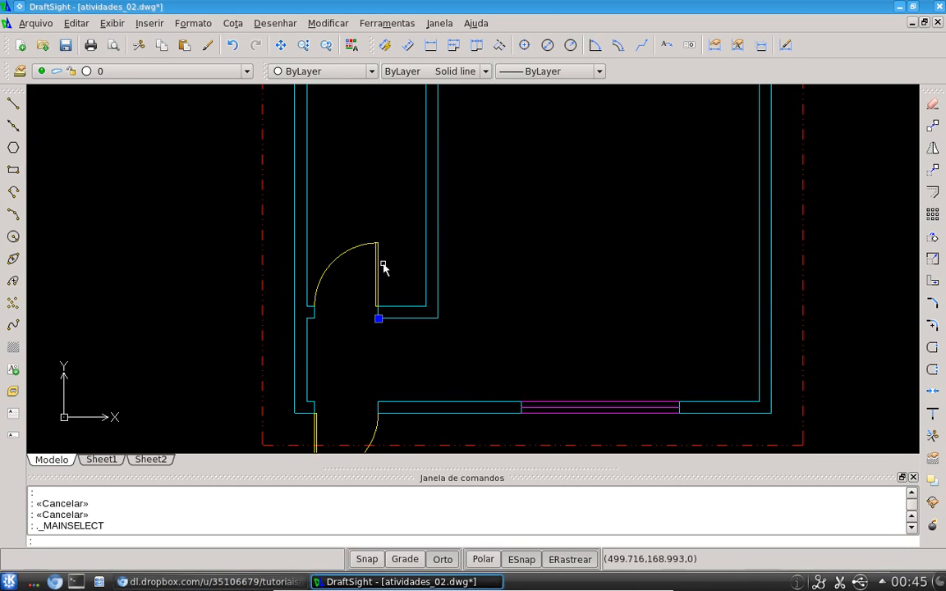
{"action": "key", "text": "Escape"}
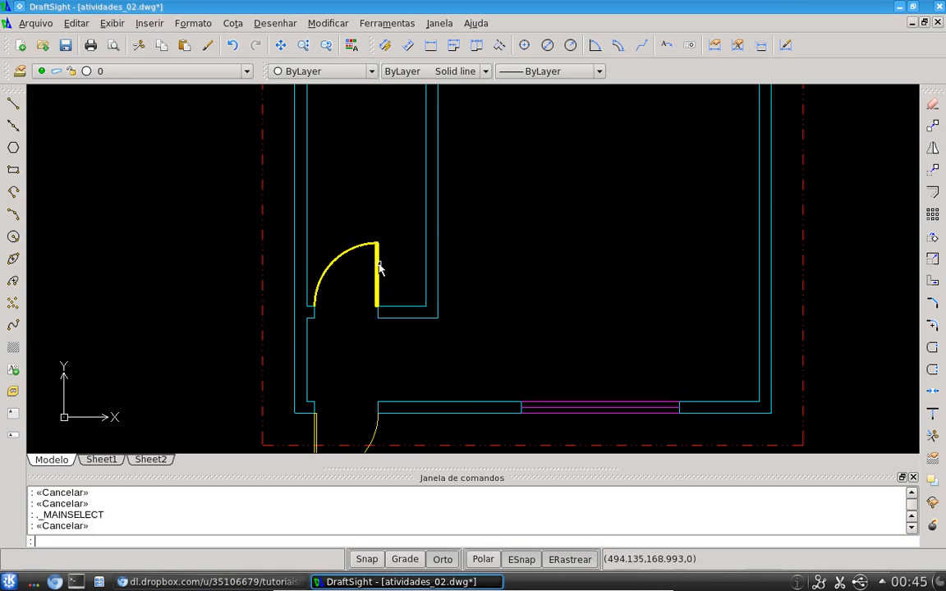